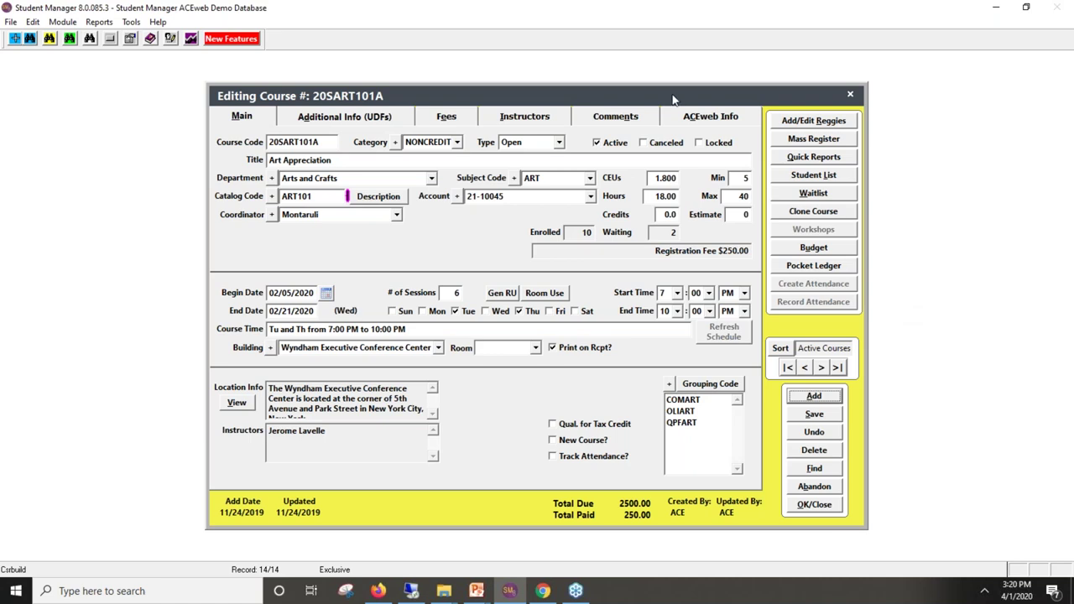
Reposition the Art Appreciation course editing window within the workspace
left_click_drag(670, 99, 590, 92)
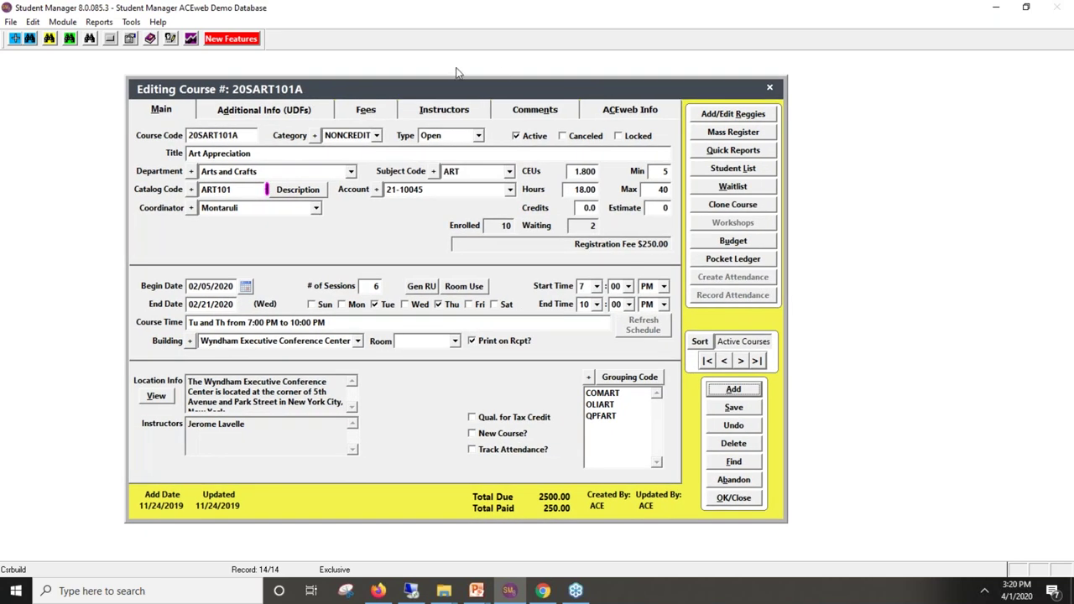
left_click_drag(461, 81, 327, 52)
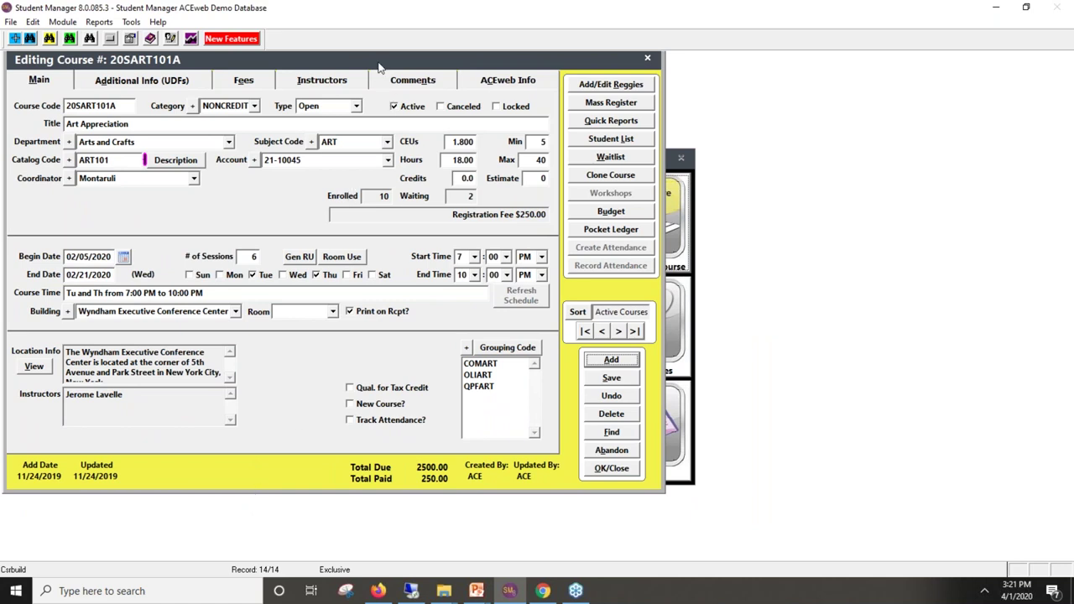
left_click_drag(382, 67, 510, 107)
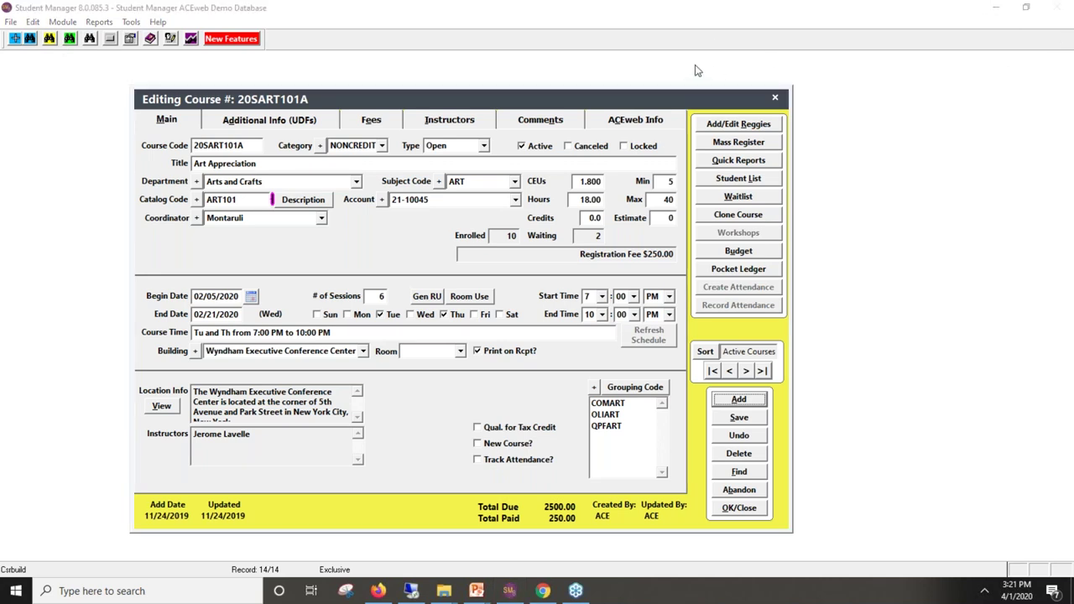
left_click(690, 105)
left_click_drag(690, 106, 737, 105)
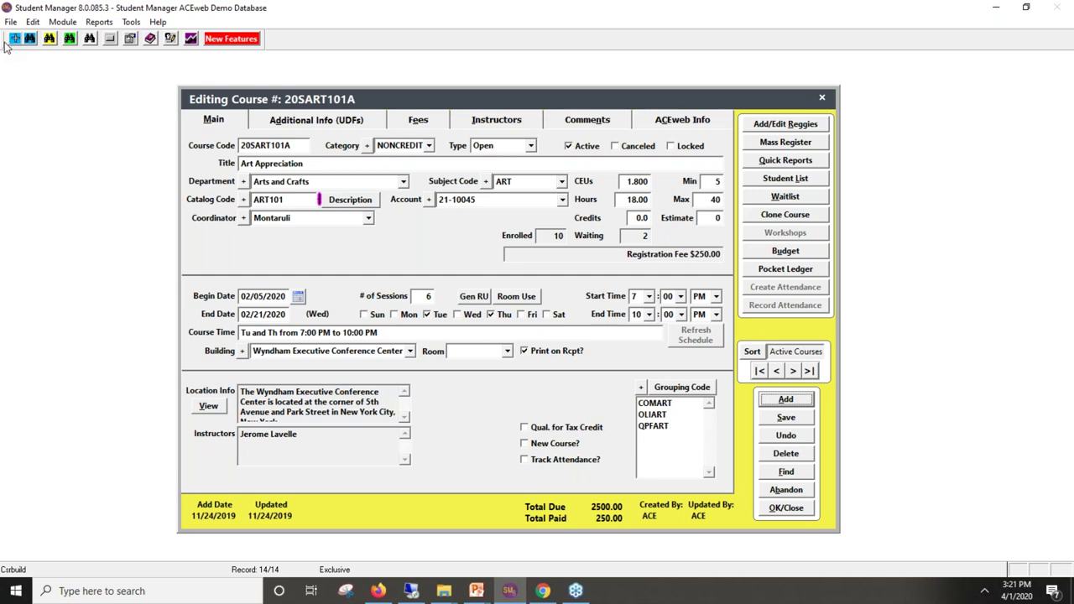
Try docking the shortcut toolbar along the workspace's side edges and return it beneath the menu bar
left_click_drag(37, 229, 2, 356)
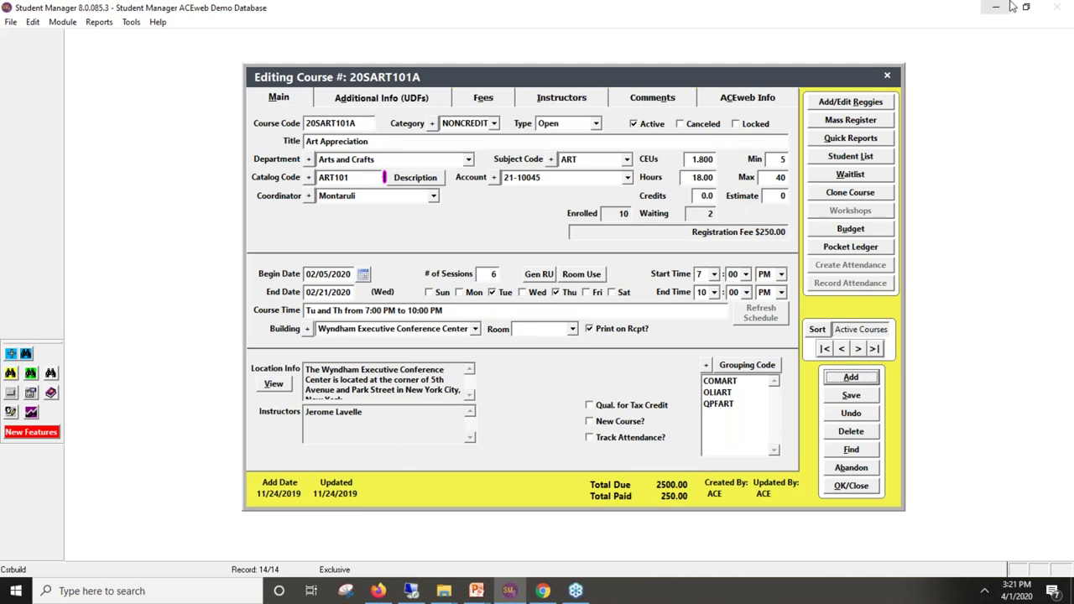
left_click_drag(1073, 36, 1072, 37)
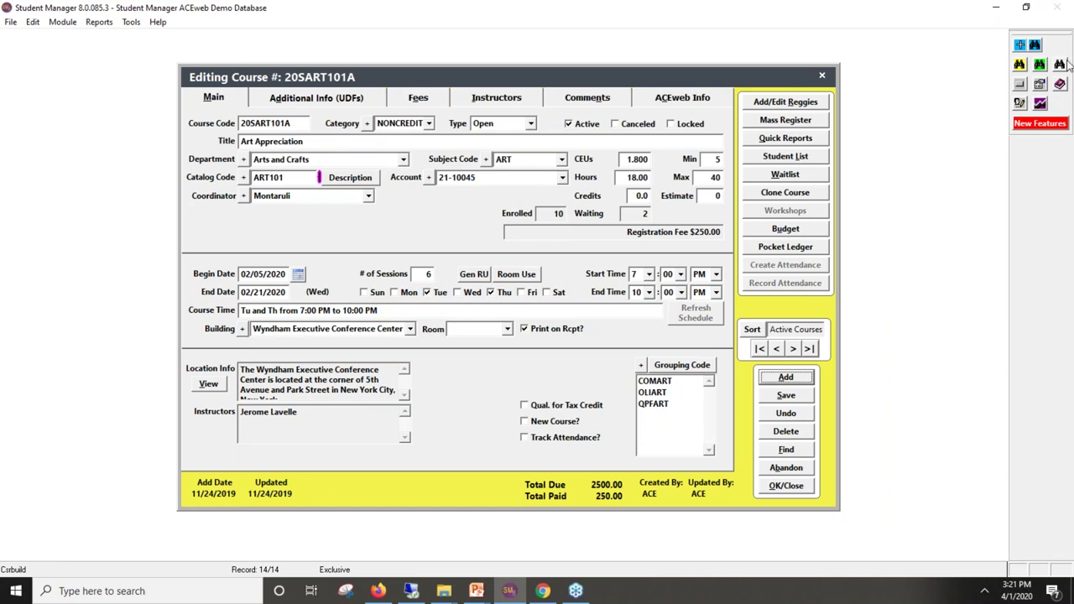
left_click(1014, 217)
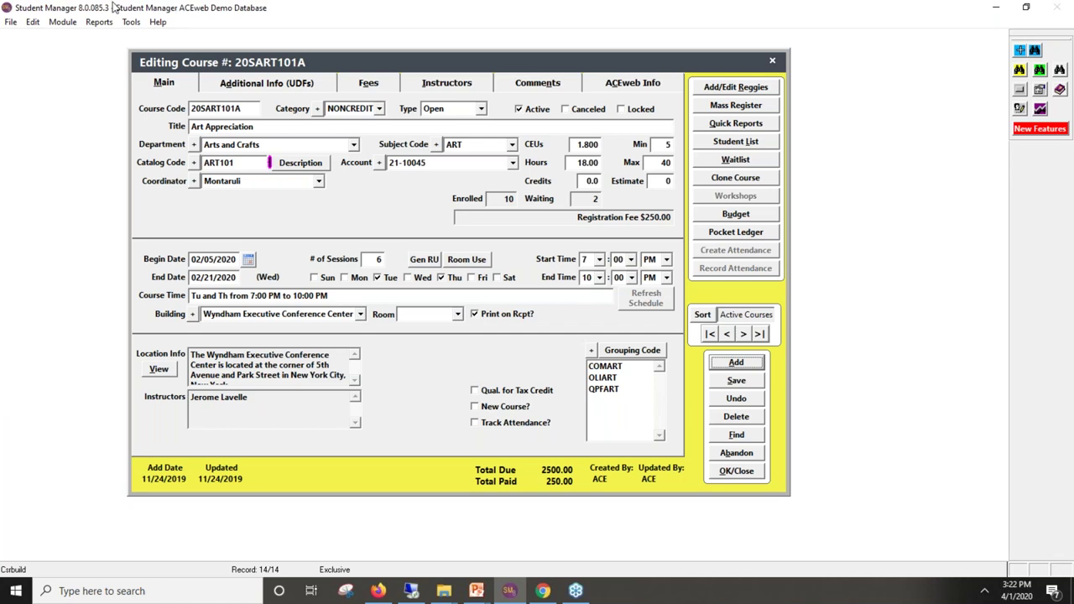
left_click_drag(115, 31, 116, 34)
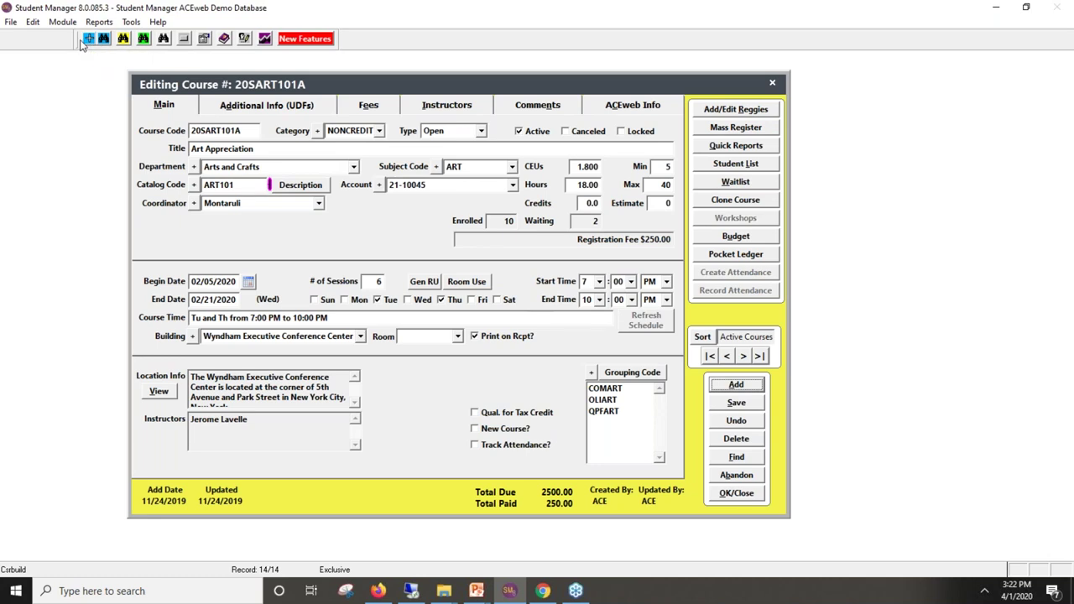
Close the course record, view the System preferences, and abandon them without making changes
left_click(736, 494)
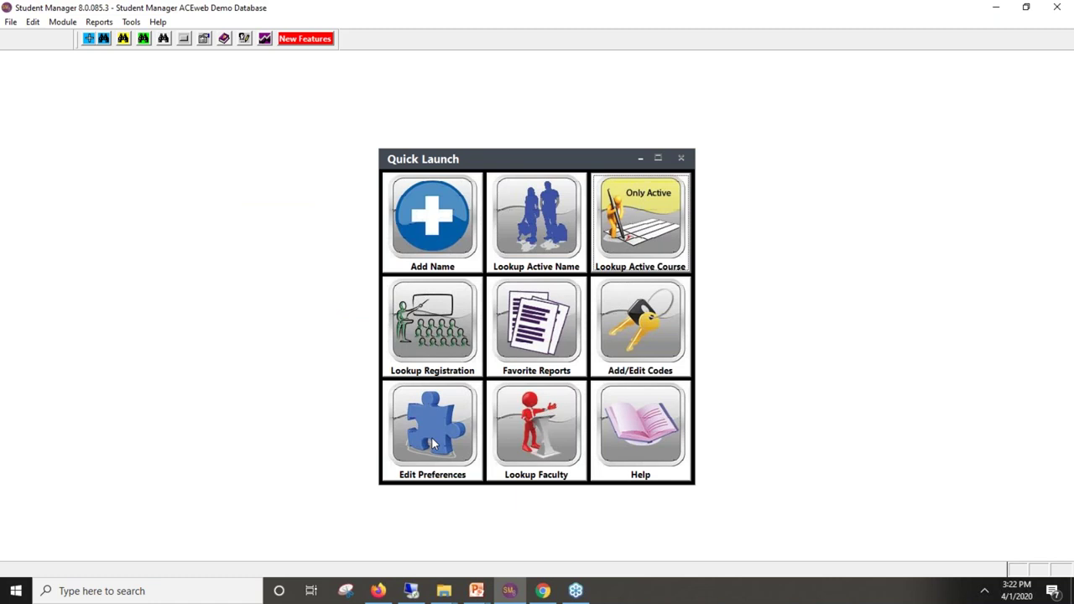
left_click(433, 445)
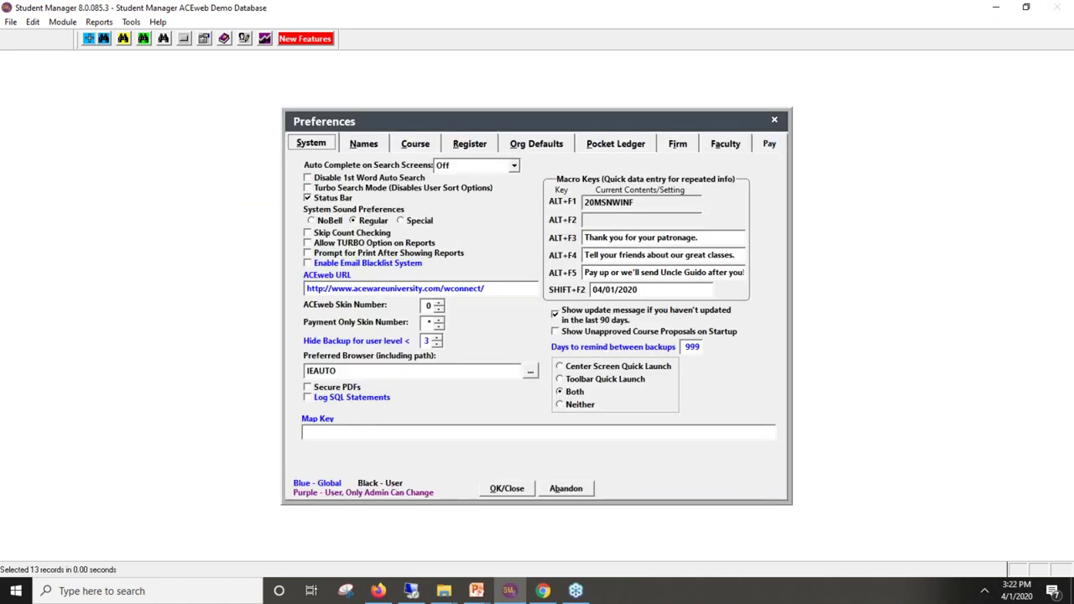
left_click(576, 489)
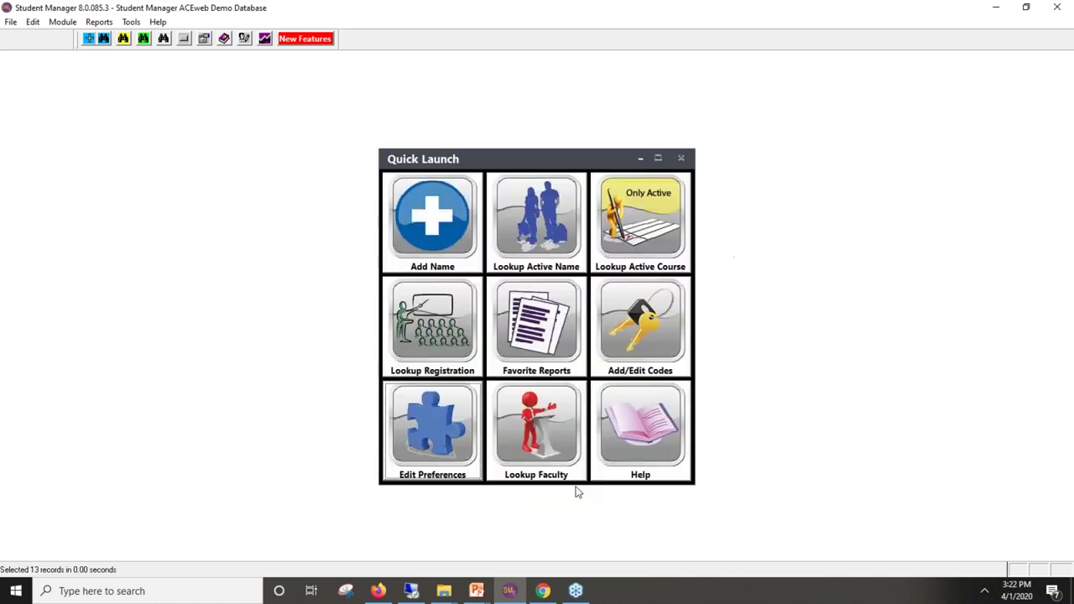
left_click(32, 22)
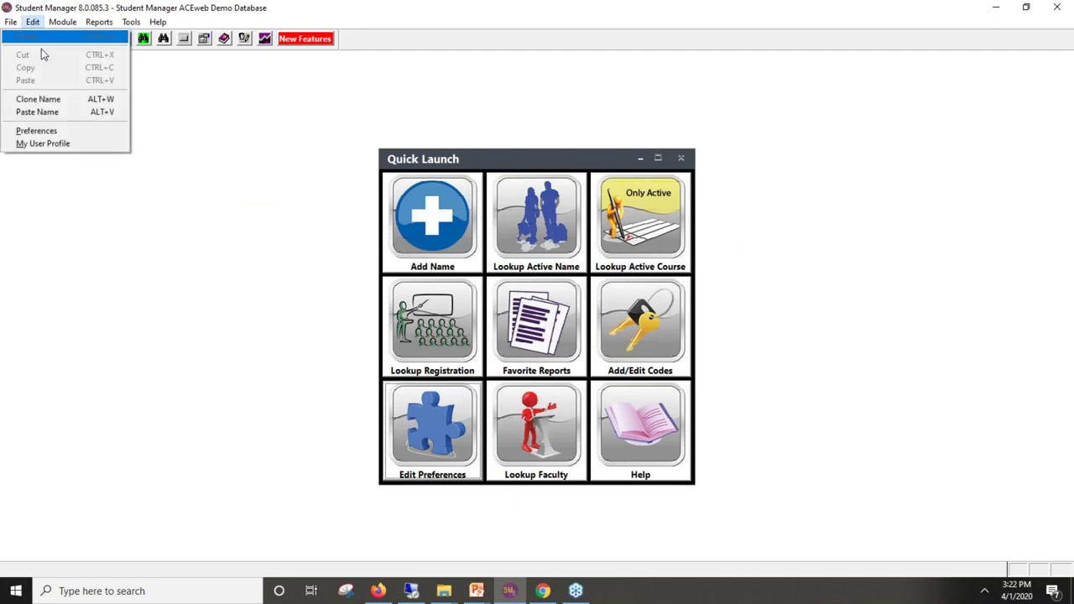
left_click(38, 132)
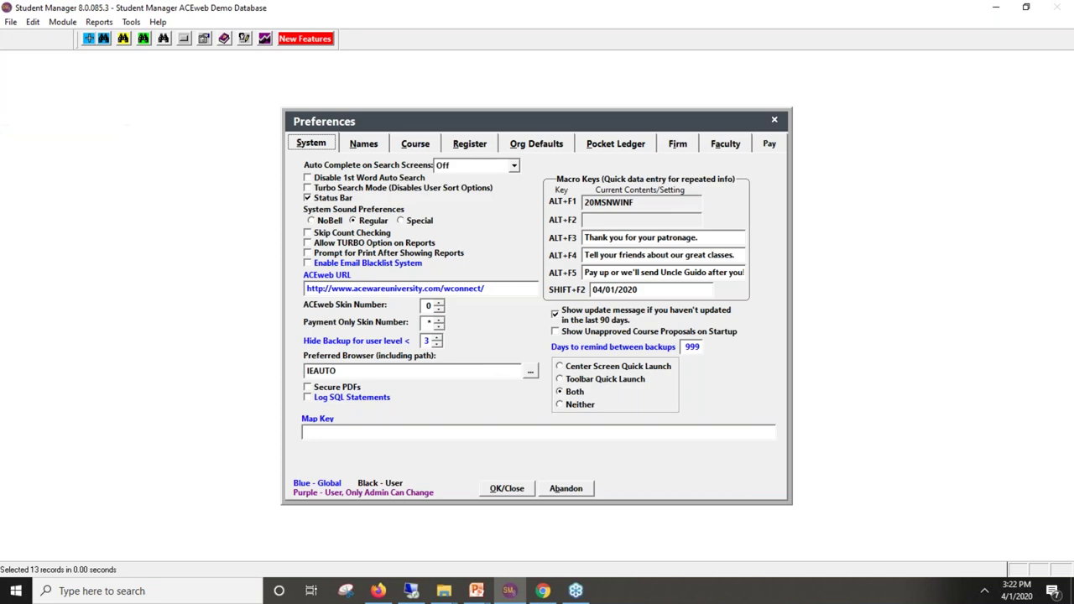
left_click(581, 491)
Set the quick launch display to Toolbar Quick Launch in the user profile and save it
left_click(33, 21)
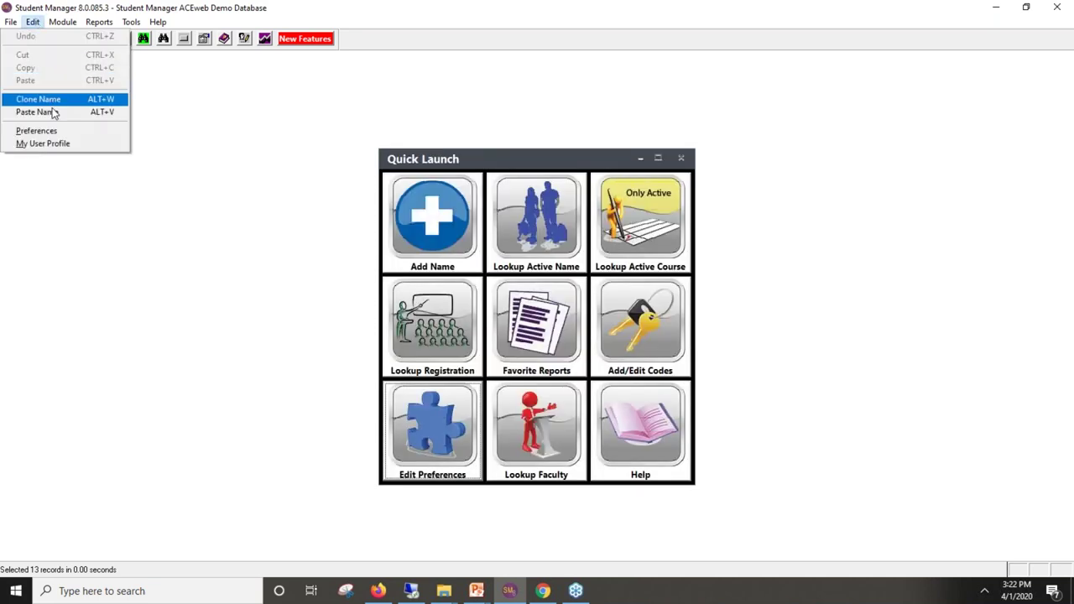
left_click(54, 144)
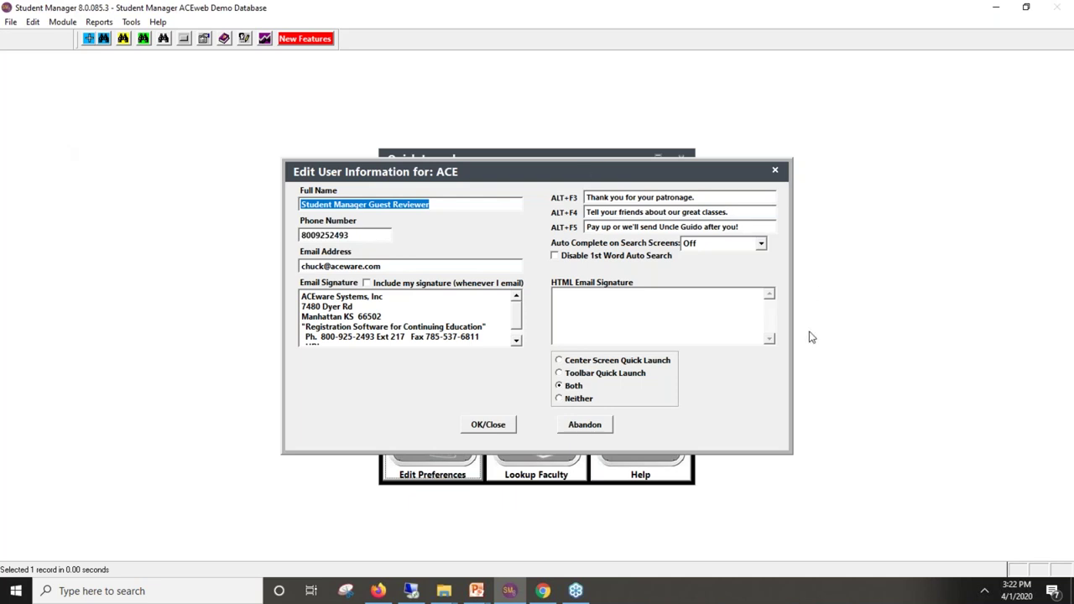
left_click(33, 22)
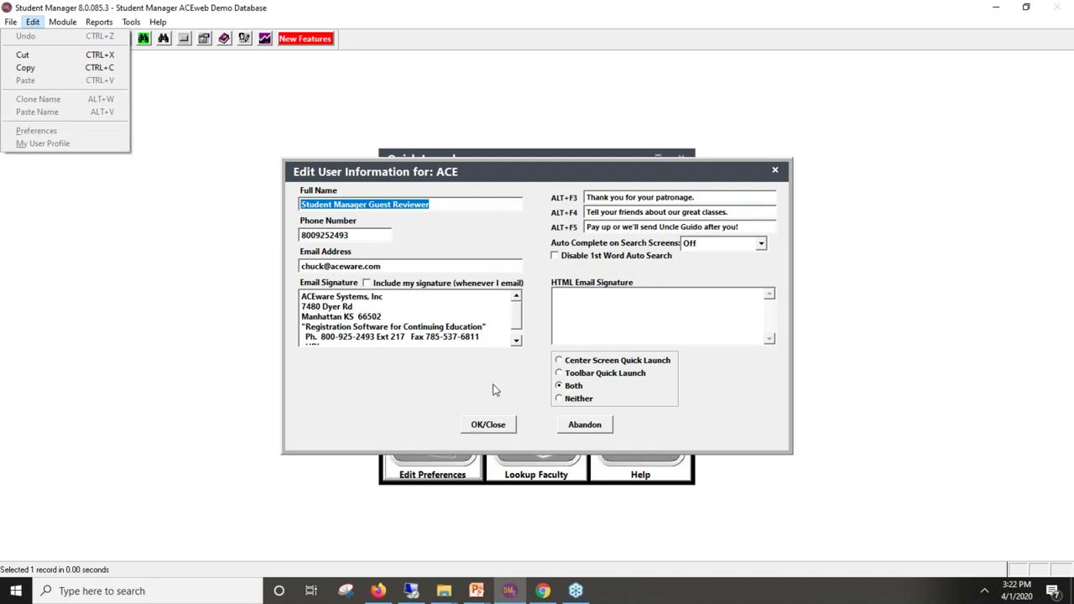
left_click(559, 375)
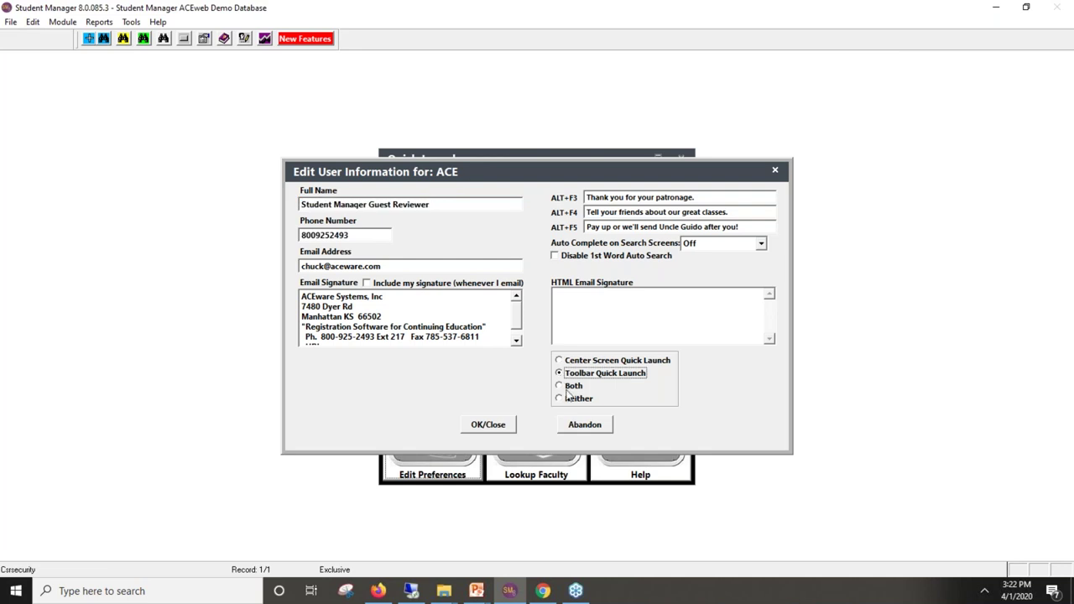
left_click(489, 429)
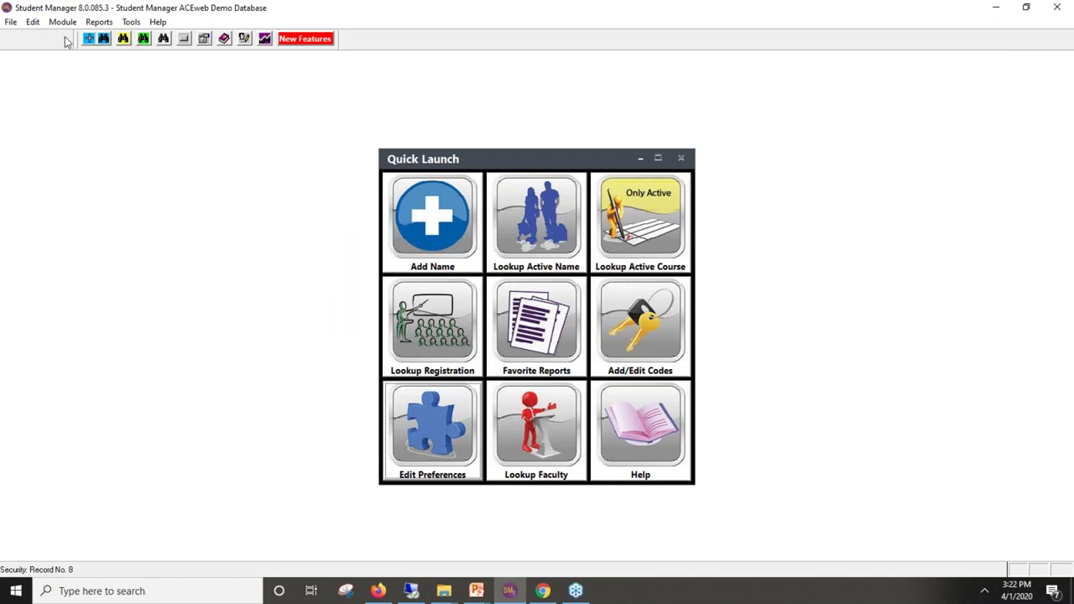
left_click(204, 589)
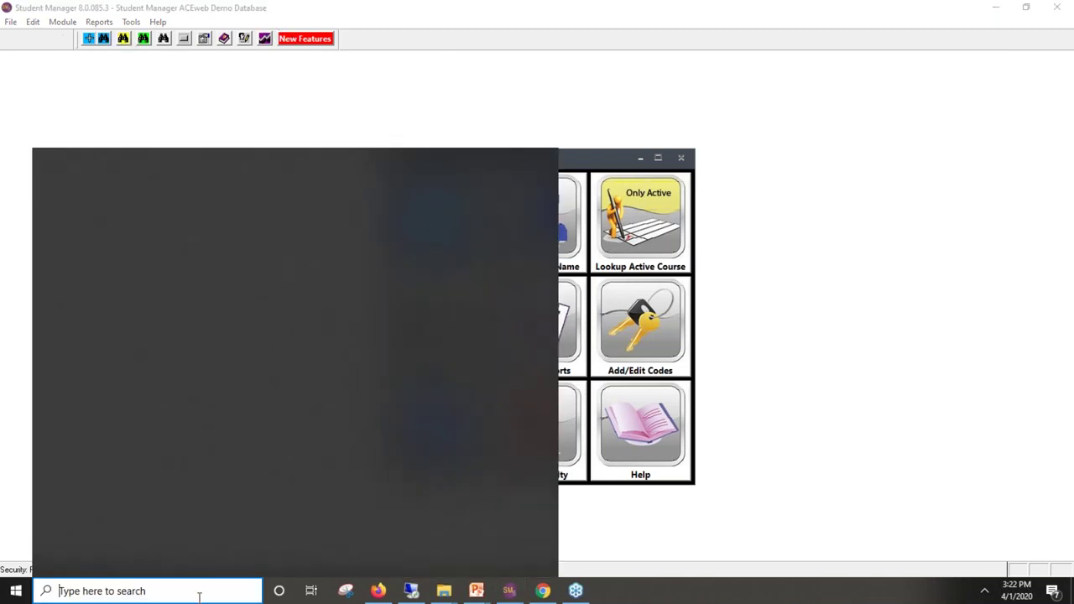
left_click(691, 506)
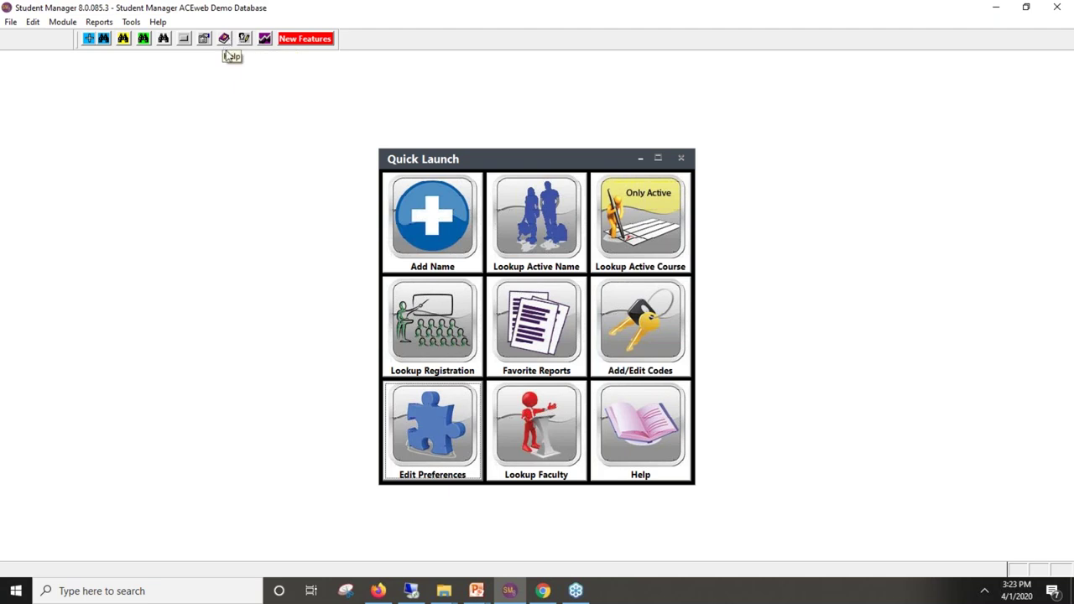
View the list of keyboard shortcuts and close it
key("F1")
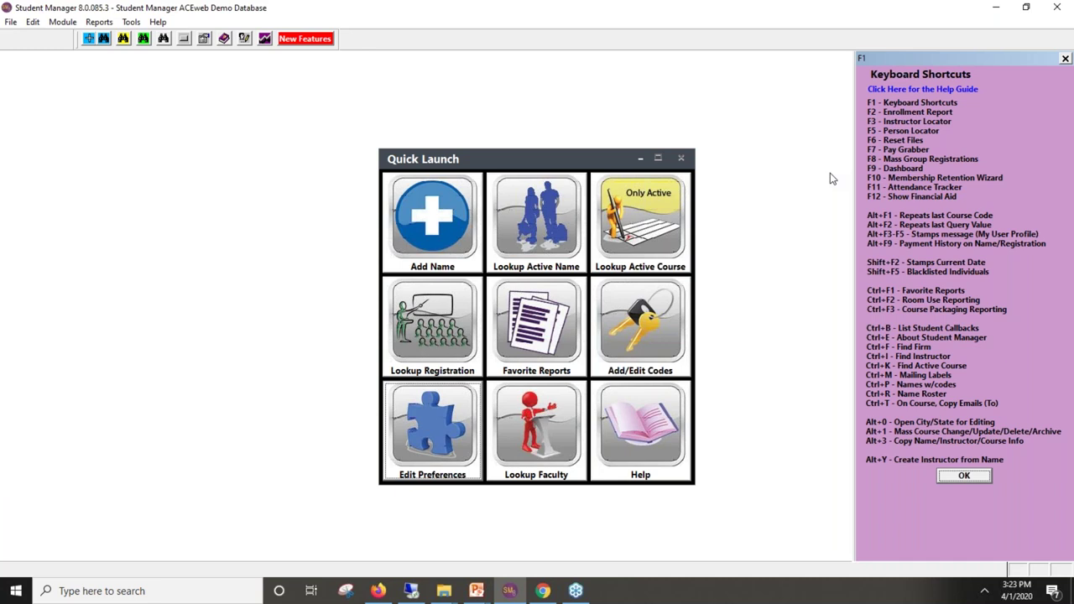
left_click(981, 476)
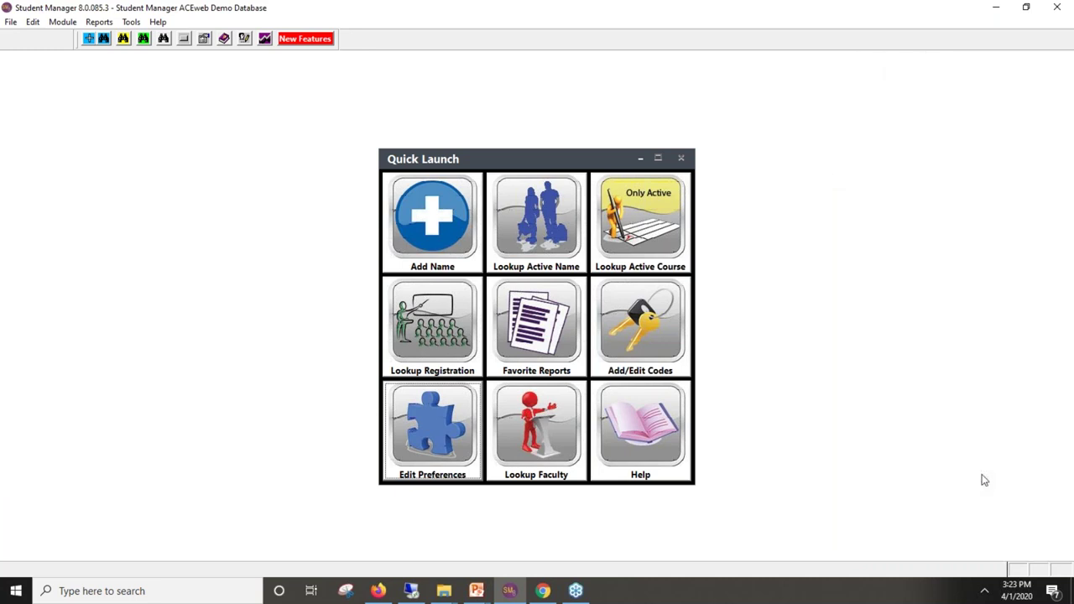
Run the on-screen Enrollment Report for all OLLI category courses with no date range and close the resulting list
key("F2")
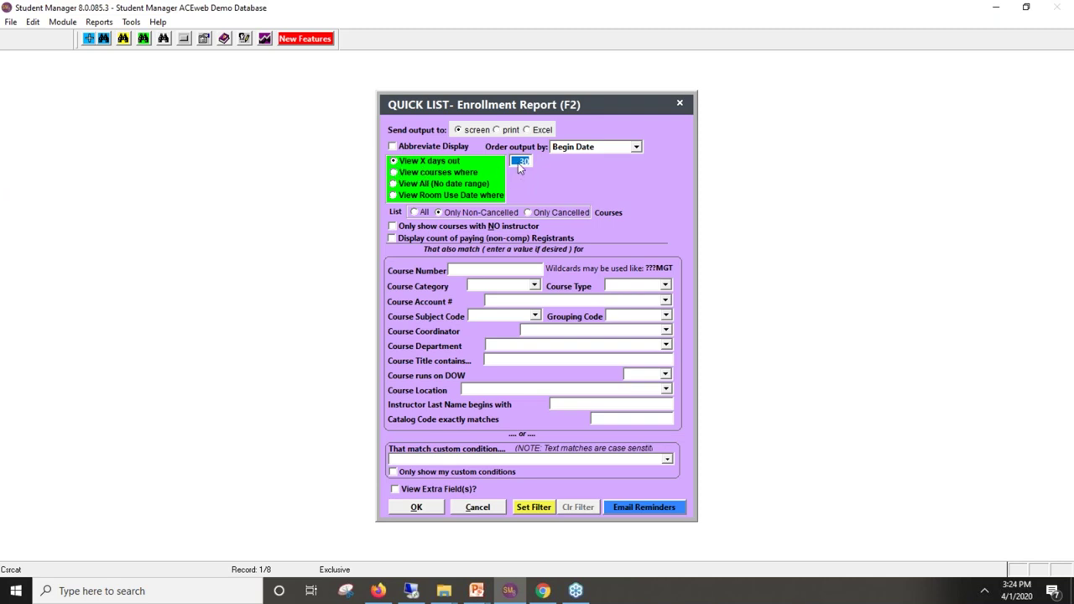
left_click(394, 172)
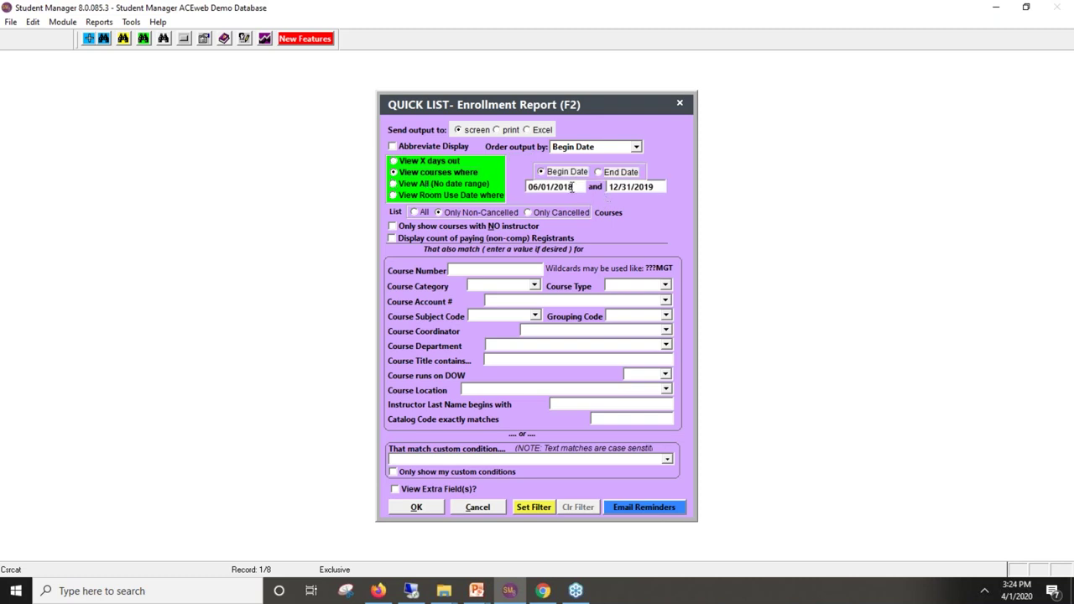
left_click(395, 184)
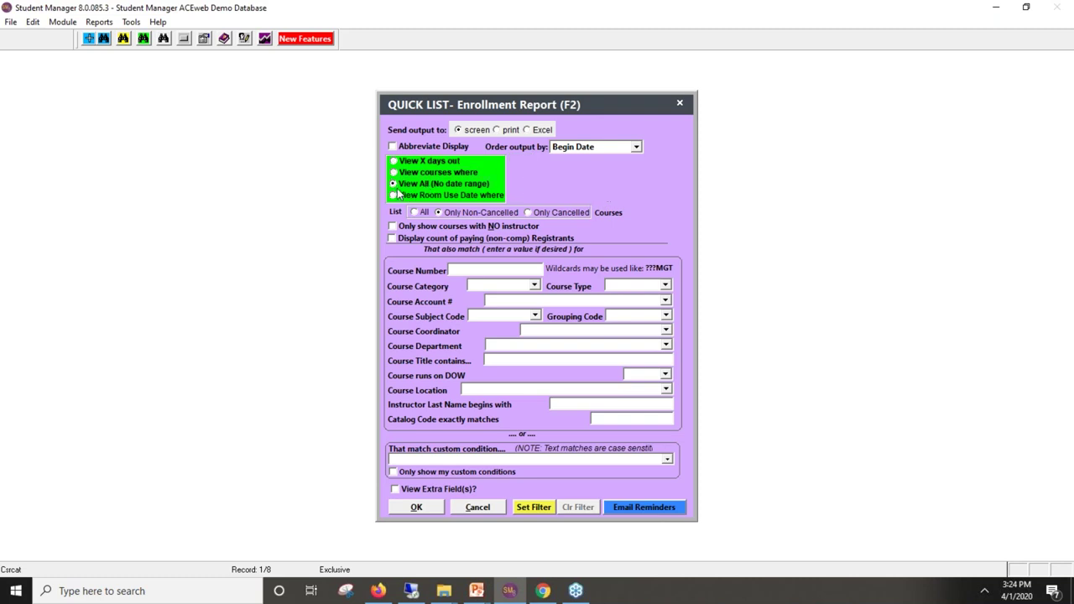
left_click(534, 286)
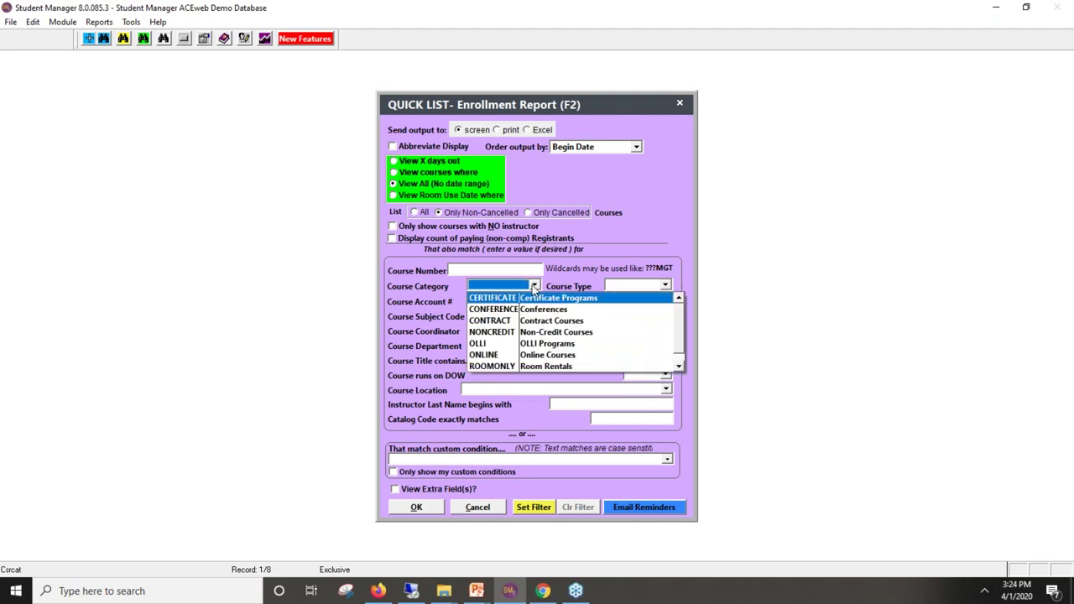
left_click(494, 345)
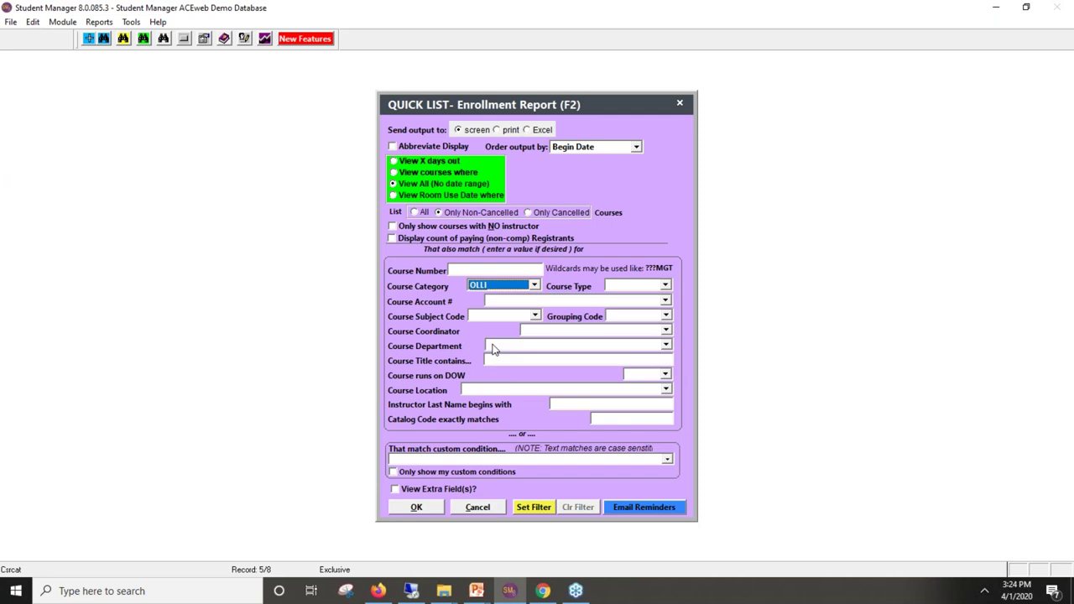
left_click(415, 512)
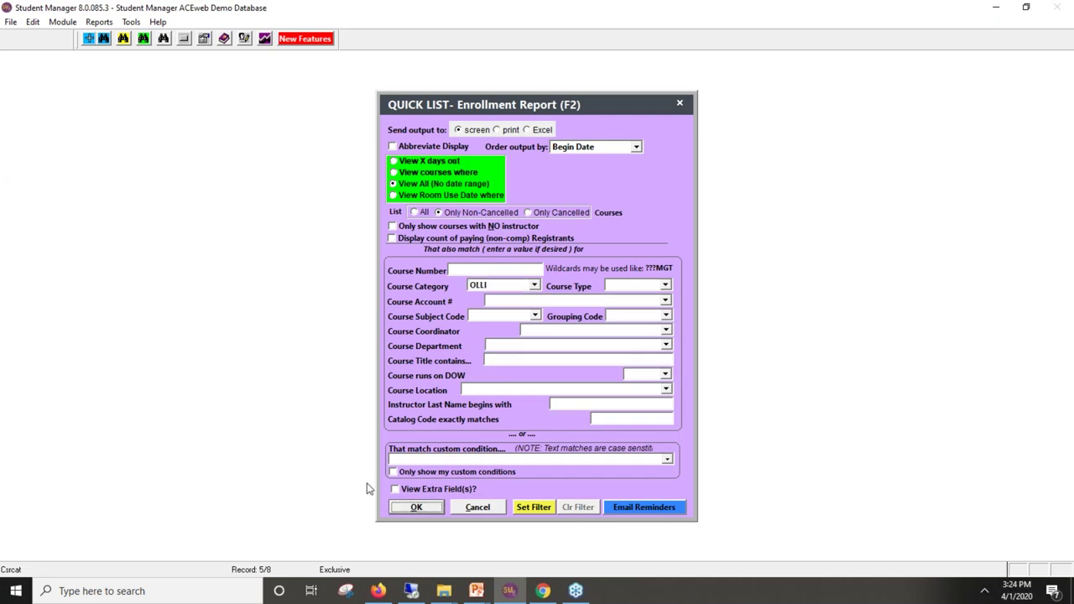
left_click(416, 508)
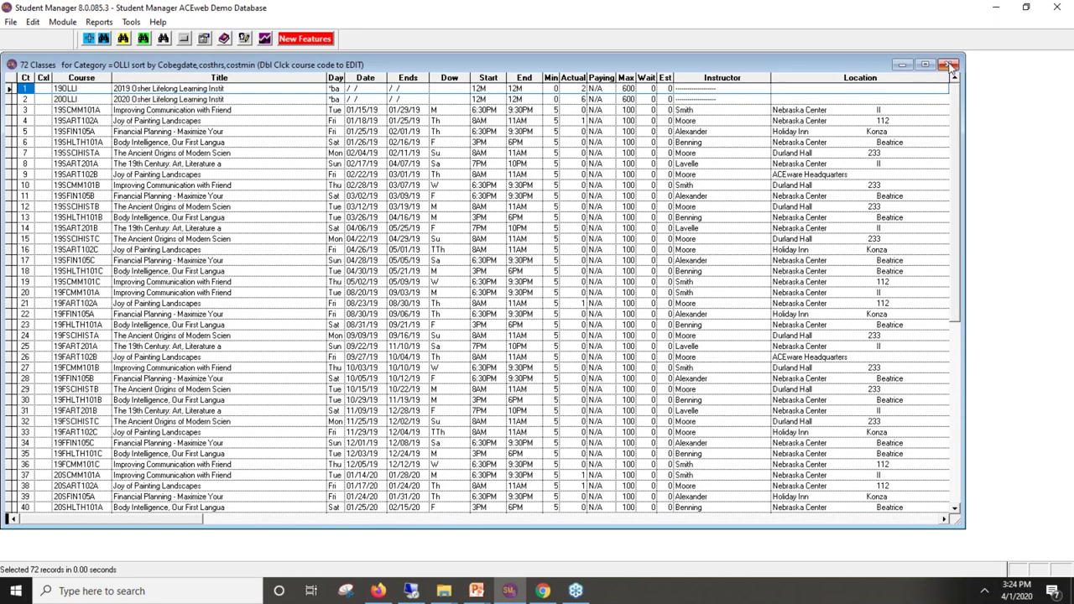
left_click(948, 65)
Reopen the Enrollment Report criteria, examine the View X days out option, and cancel without running the report
key("F2")
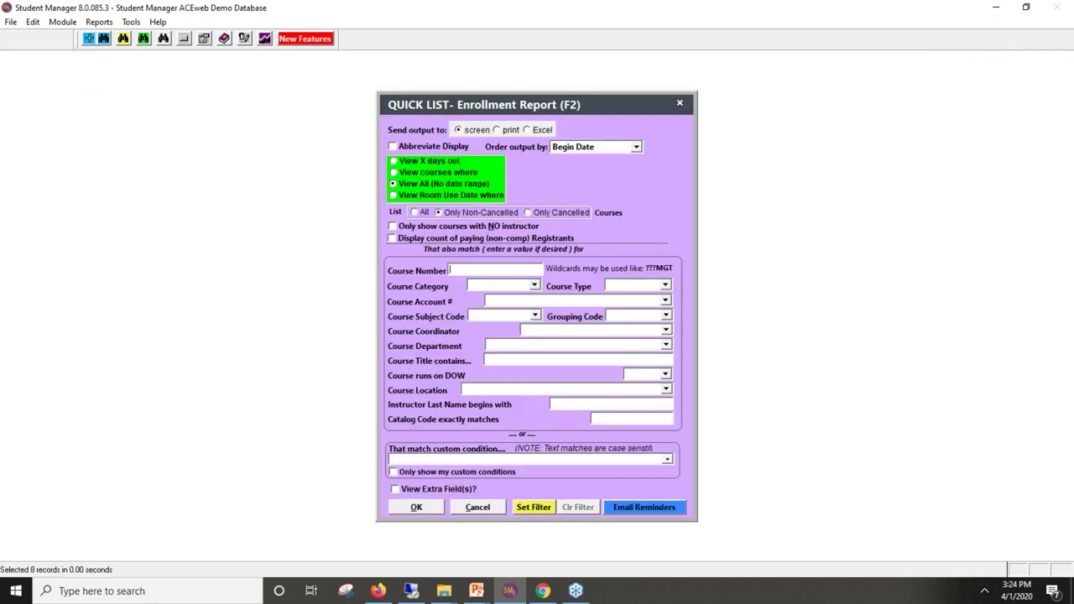
left_click(399, 162)
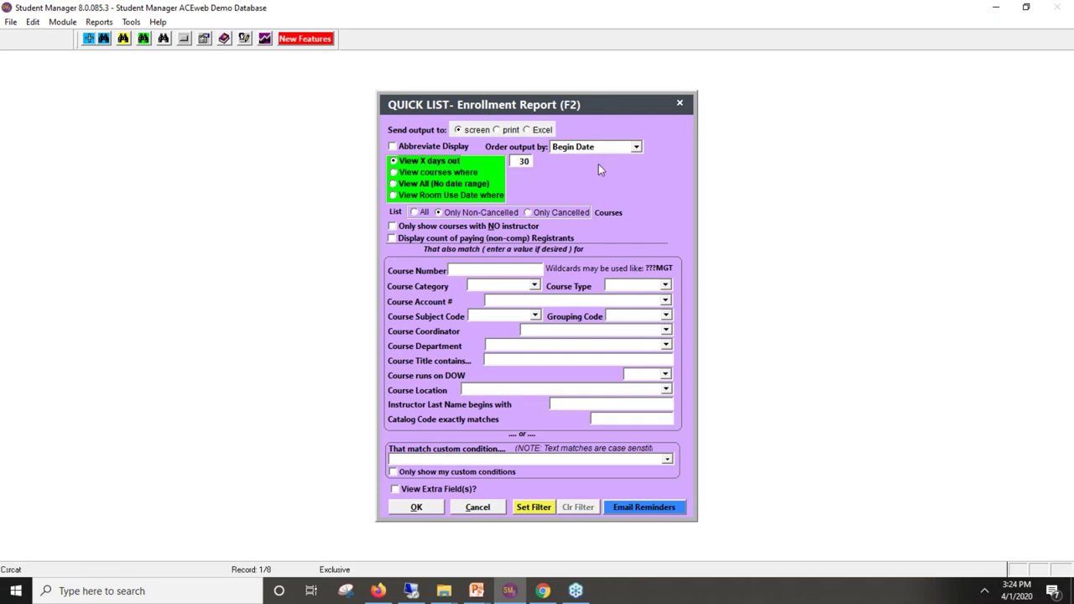
mouse_move(475, 454)
left_click(485, 510)
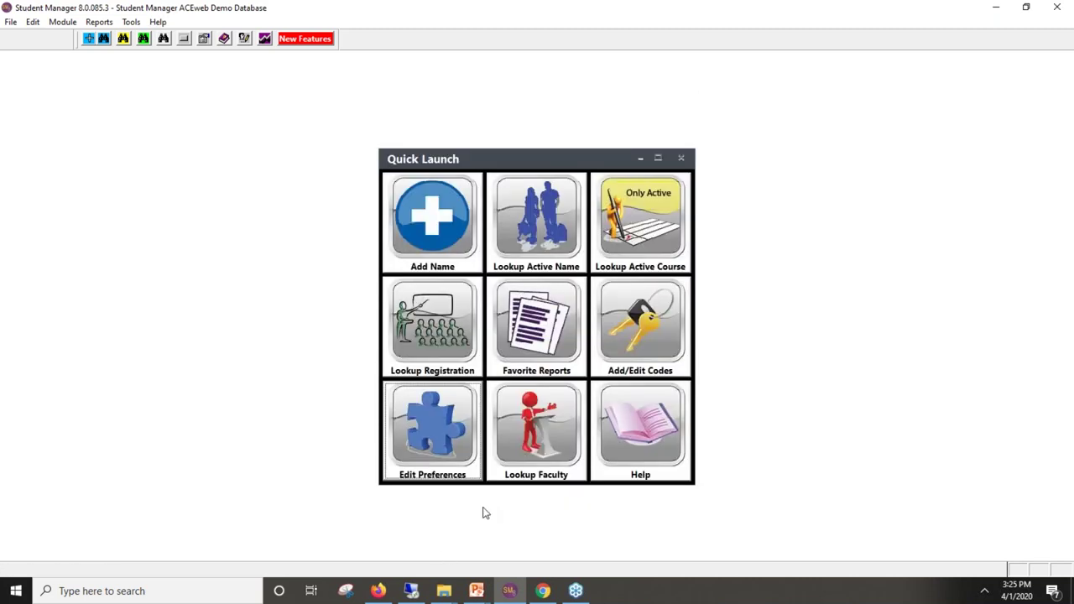
Search the Person Locator for names whose city contains MANHATTAN and examine the contact columns in the list
key("F5")
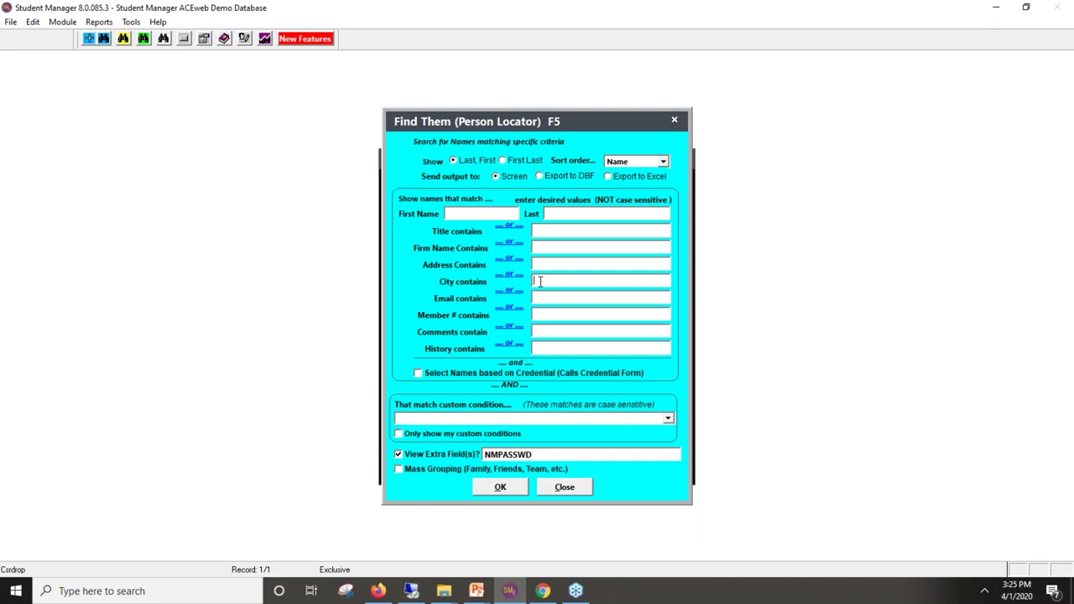
type("MANHATTAN")
left_click(502, 487)
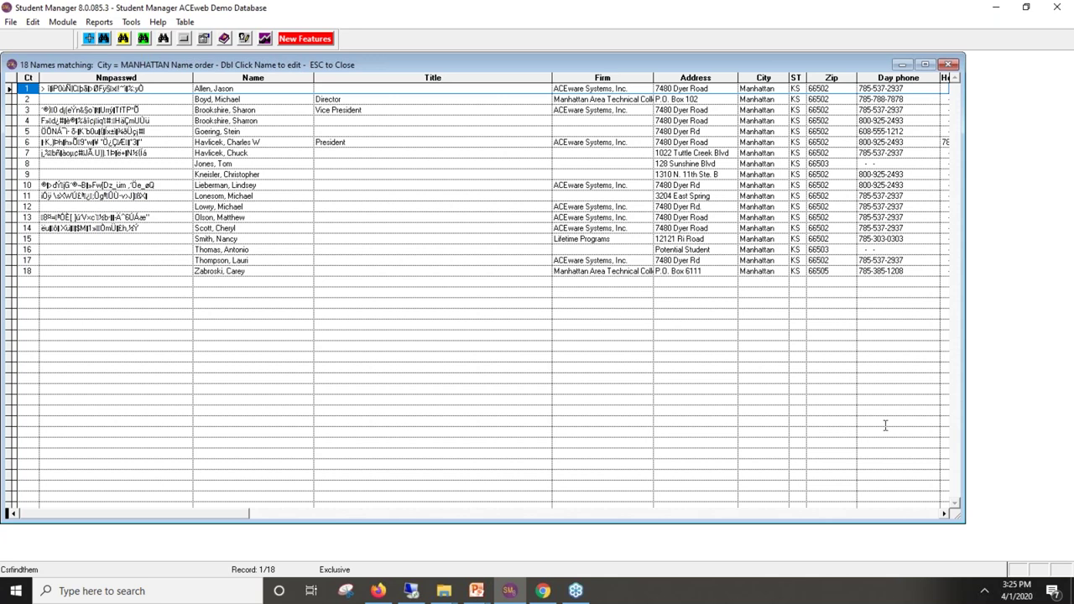
left_click(945, 513)
left_click(945, 514)
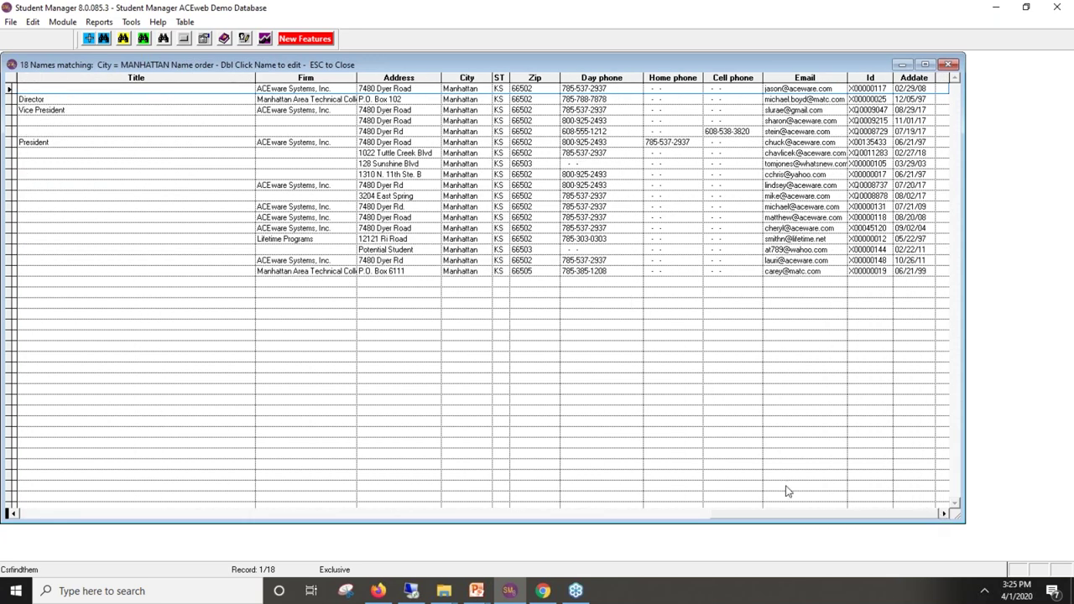
Open the fifth listed person's name record and view the Quick Email form for their email address, cancelling without sending
left_click_drag(787, 514, 97, 514)
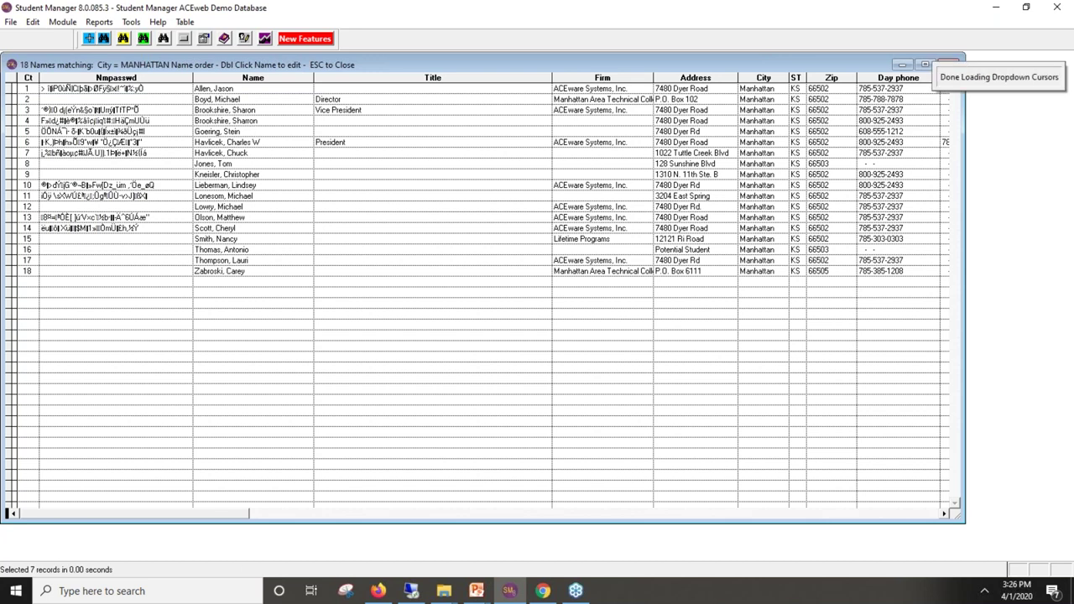
double_click(222, 131)
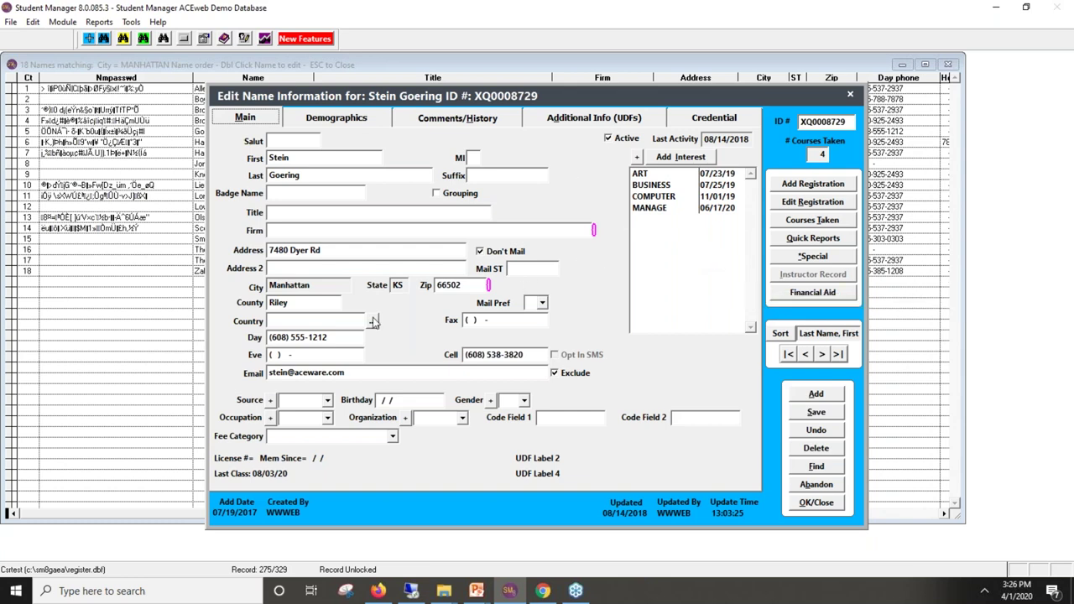
double_click(356, 373)
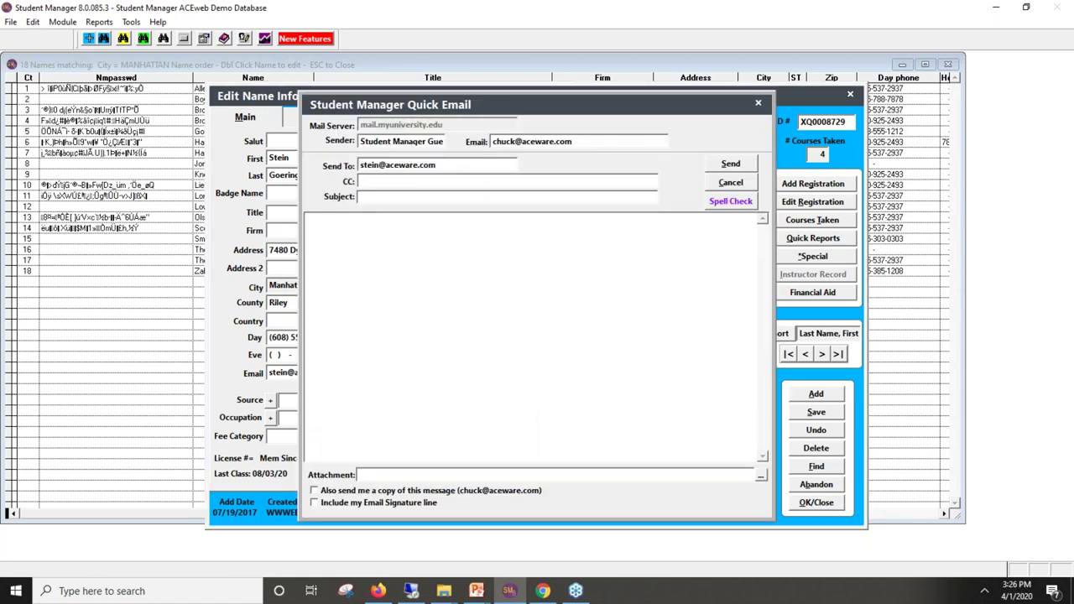
left_click(730, 185)
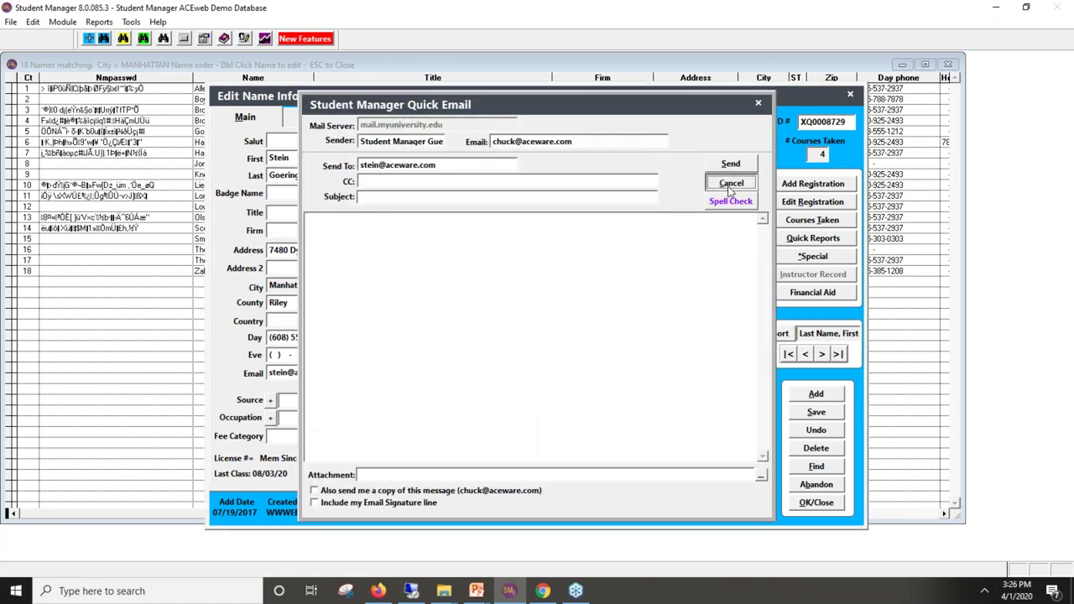
Abandon the open name record without changes and close the list of matching names
left_click(815, 486)
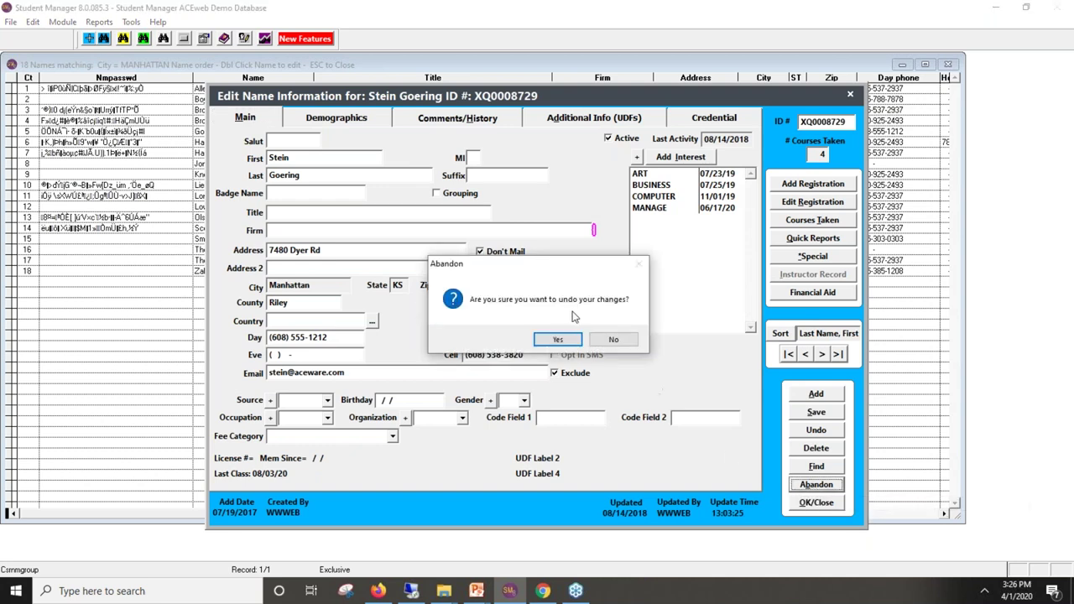
left_click(559, 339)
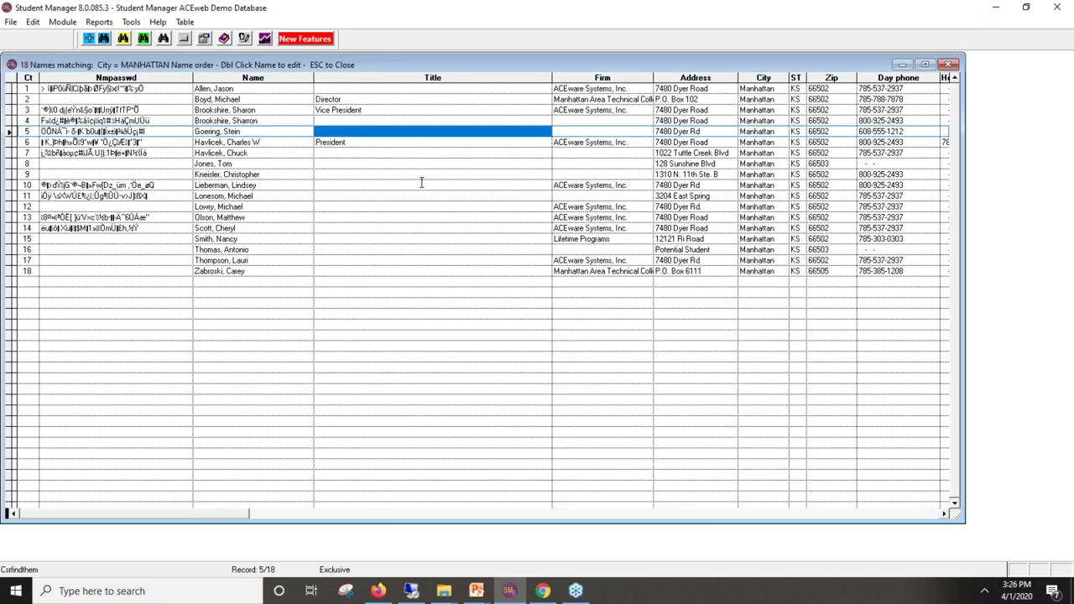
left_click(422, 183)
key("Escape")
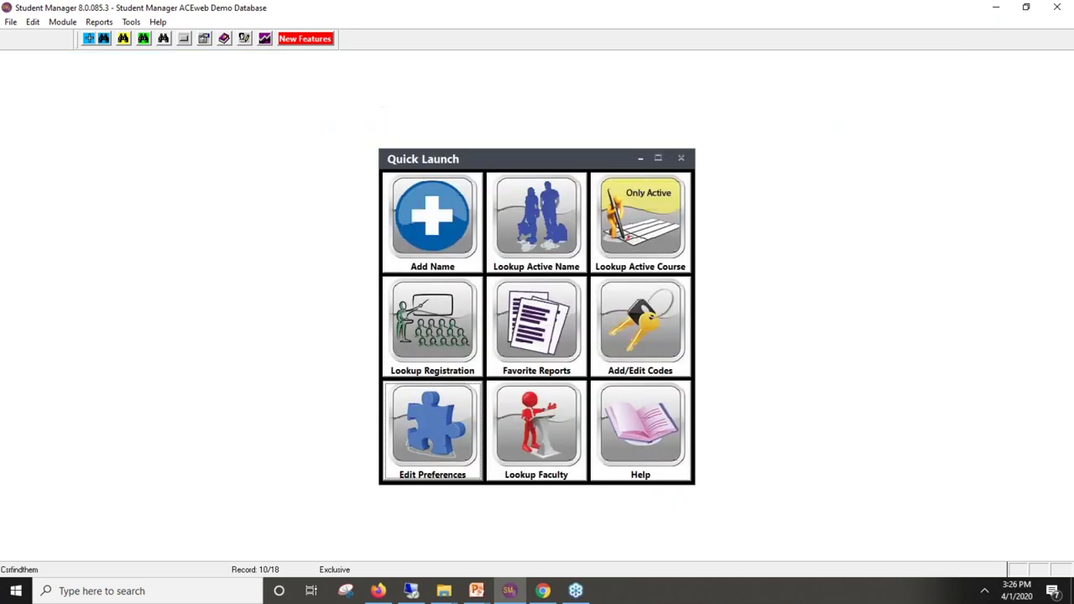
Reopen the Person Locator, examine the address, city, history and custom condition criteria, and close it without searching
key("F5")
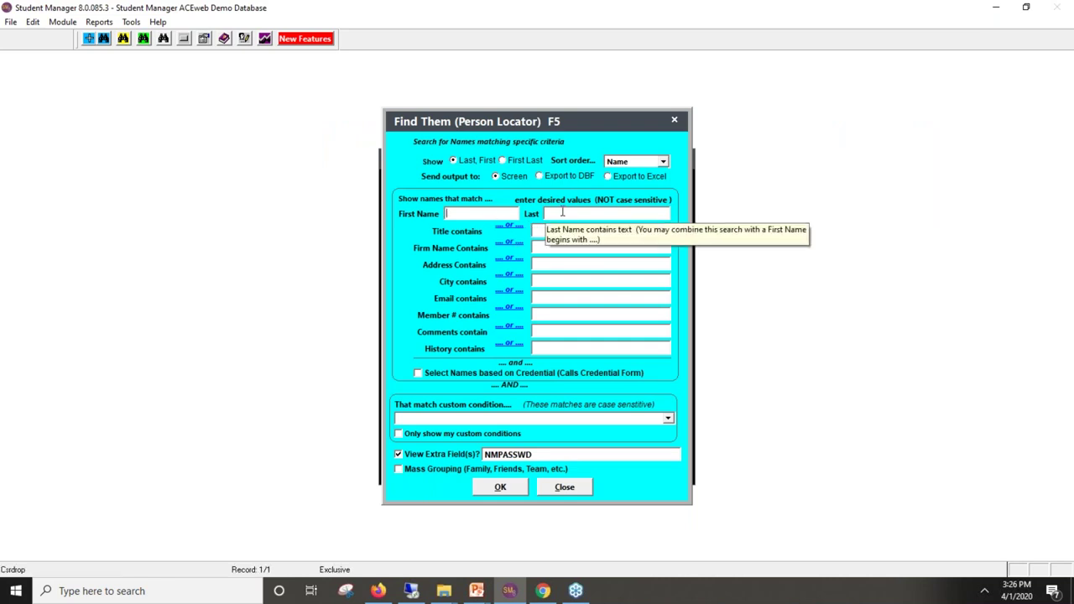
left_click(535, 262)
left_click(541, 281)
left_click(541, 349)
mouse_move(472, 417)
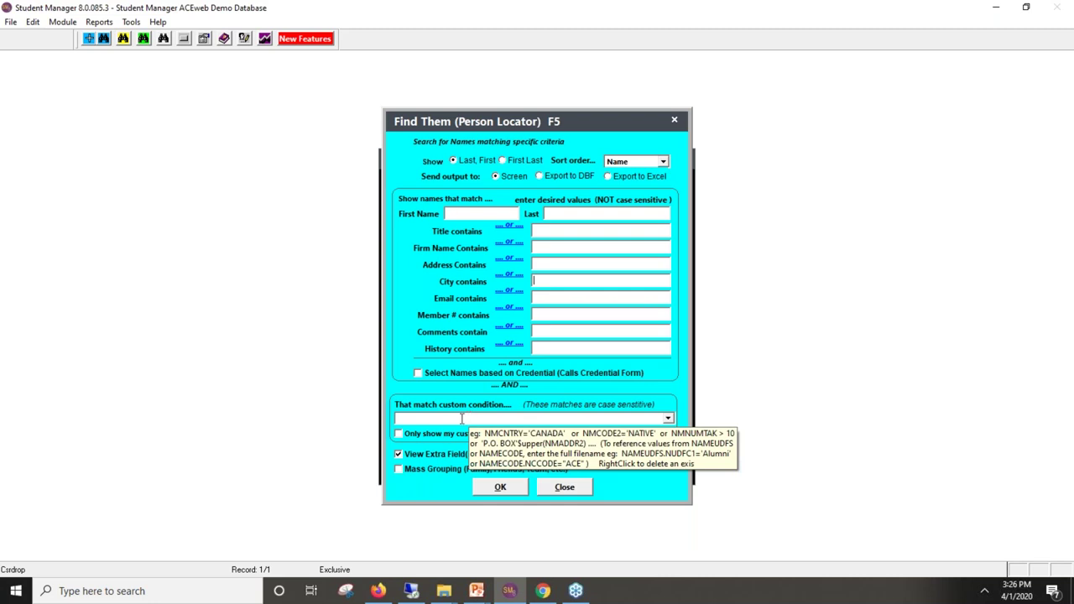
left_click(561, 487)
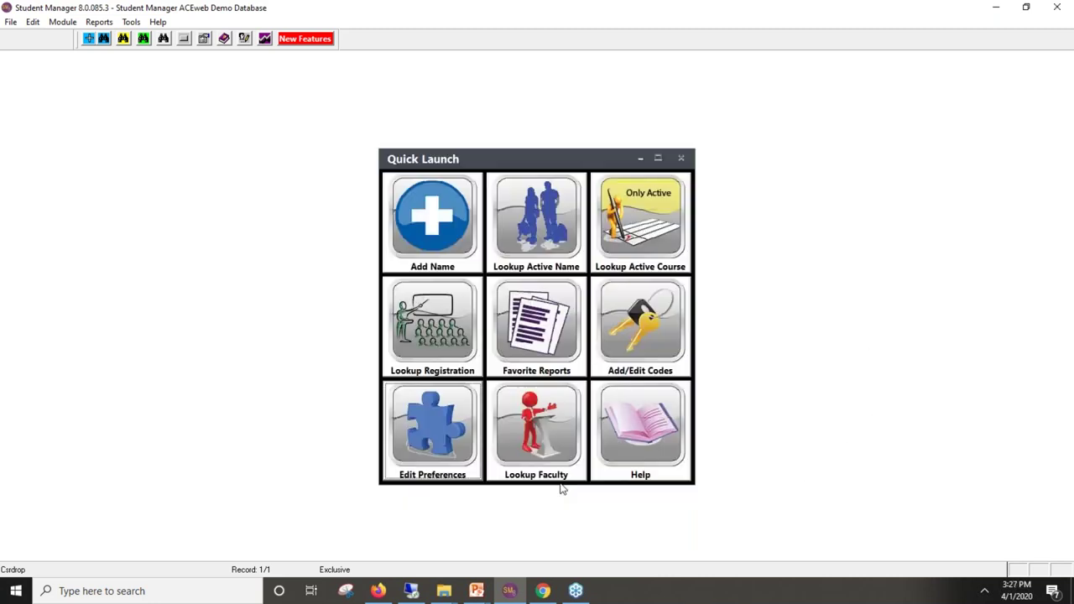
Look up payments on screen whose payer name contains clinton in Pay Grabber, and widen the results window
key("F7")
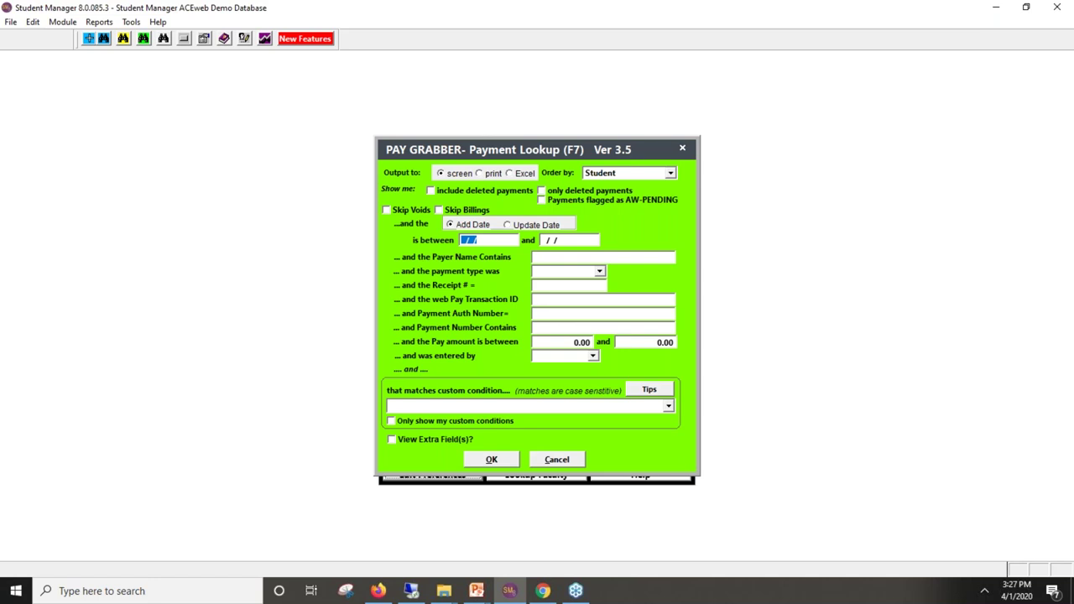
left_click(570, 257)
type("clinton")
left_click(499, 460)
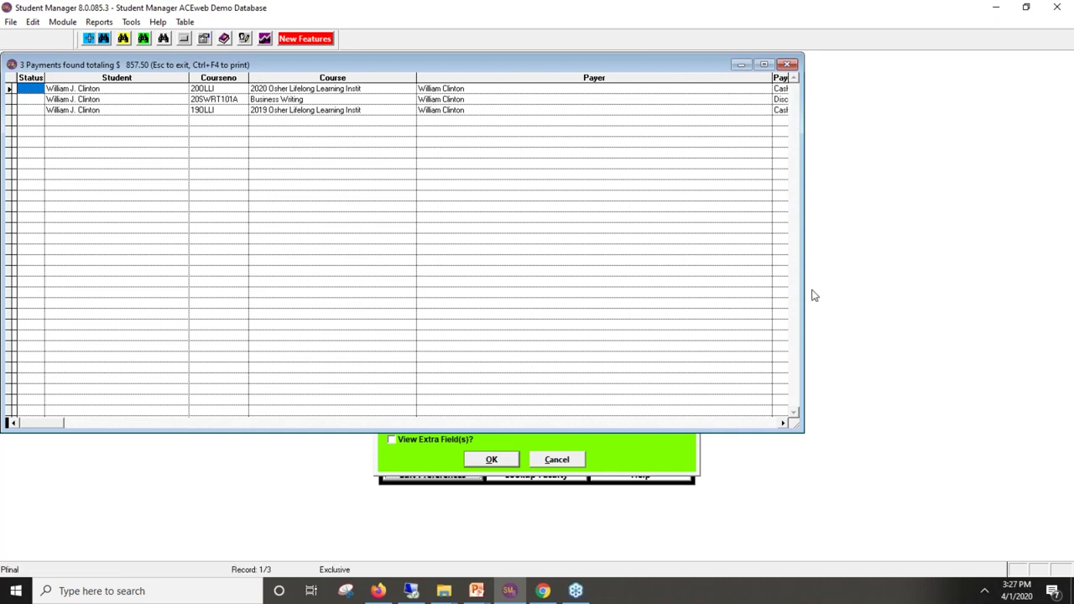
left_click_drag(802, 290, 968, 291)
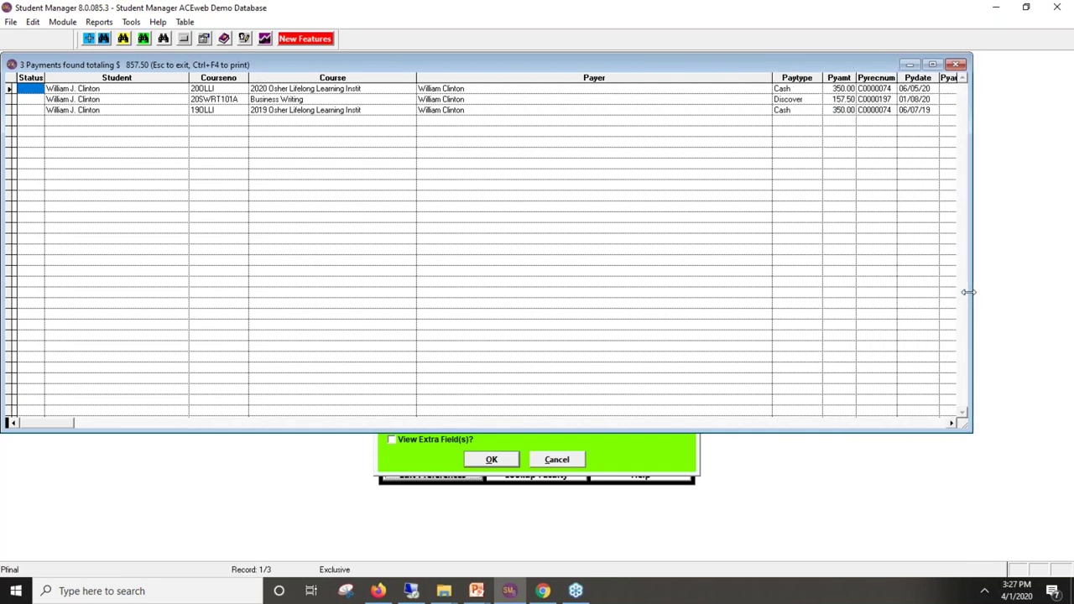
Examine the payment list's columns across to the contact phone and email fields, and return to the Status column
left_click(952, 424)
left_click(952, 424)
left_click(952, 424)
left_click(951, 424)
left_click(952, 424)
left_click(952, 424)
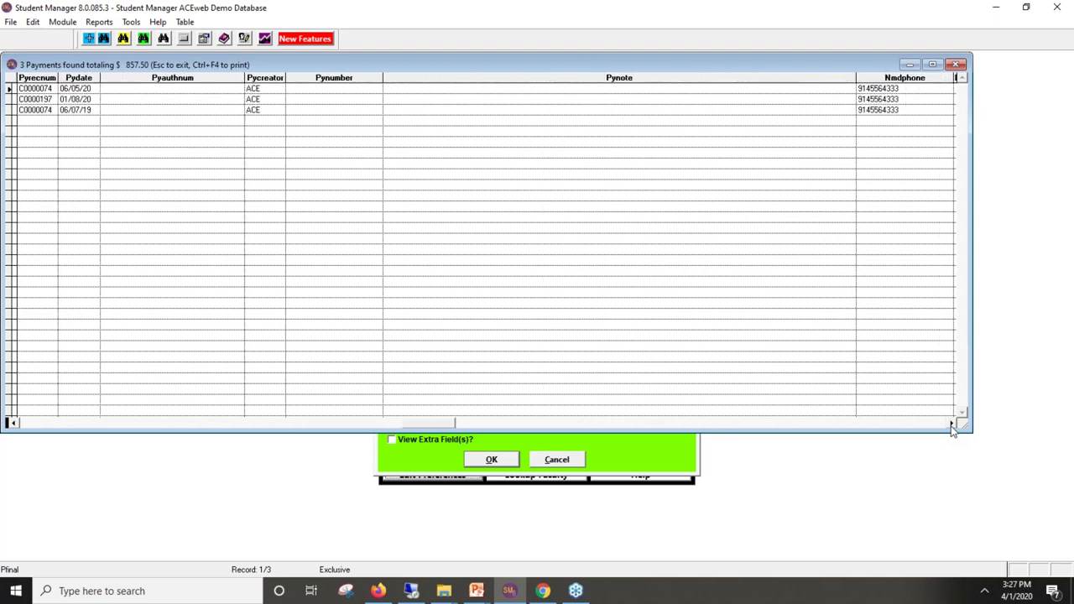
left_click(952, 423)
left_click(952, 423)
left_click(952, 424)
left_click(952, 424)
left_click(952, 424)
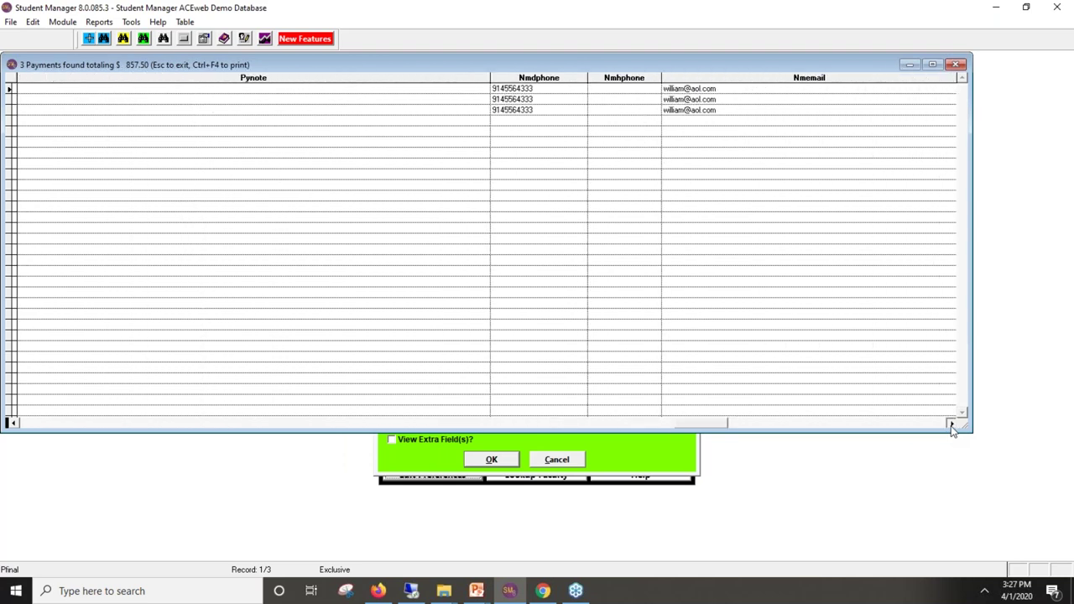
left_click(37, 425)
left_click(145, 92)
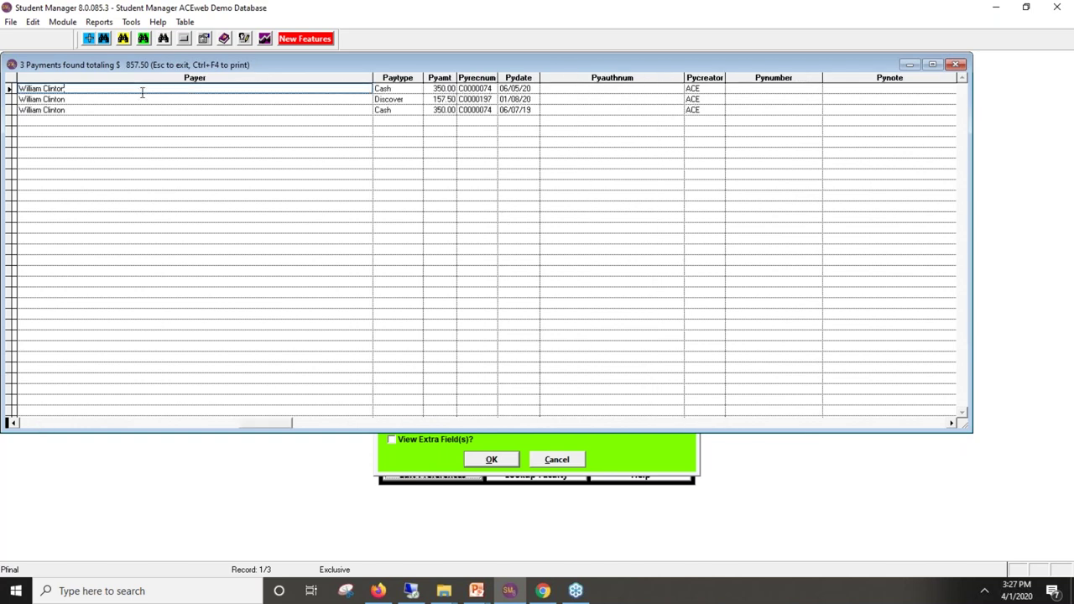
left_click(37, 425)
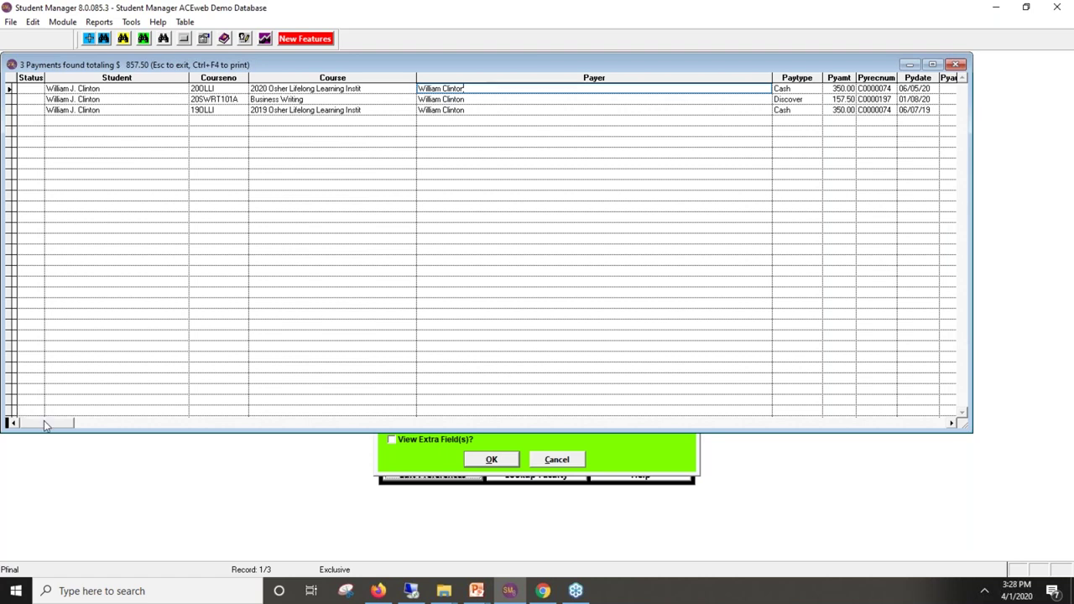
left_click(6, 424)
Open the student's name record from the Business Writing payment row and view the payment on their 19OLLI registration
double_click(88, 99)
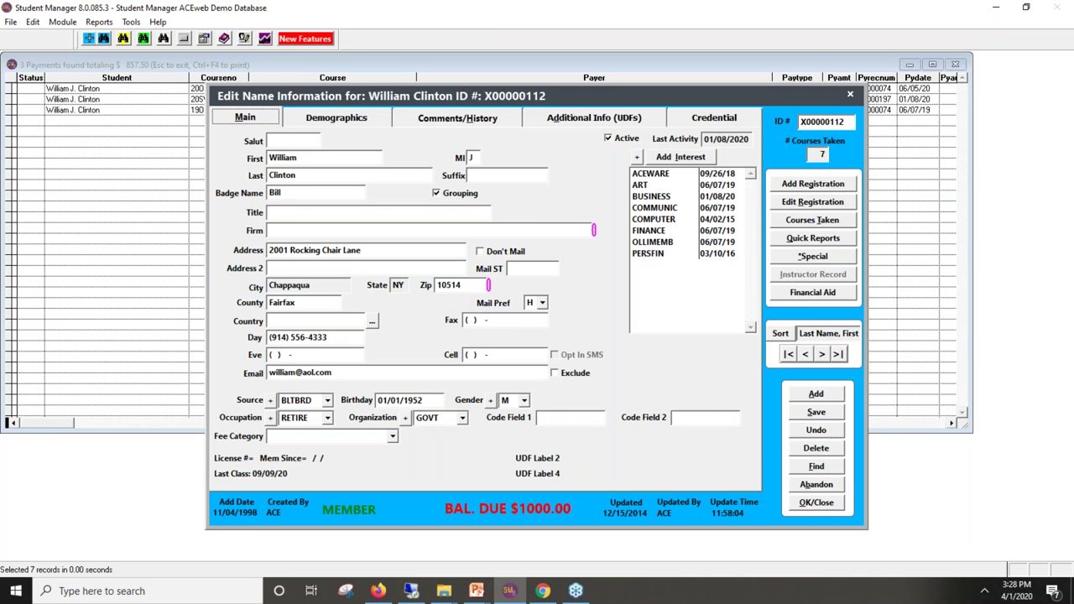
left_click(837, 202)
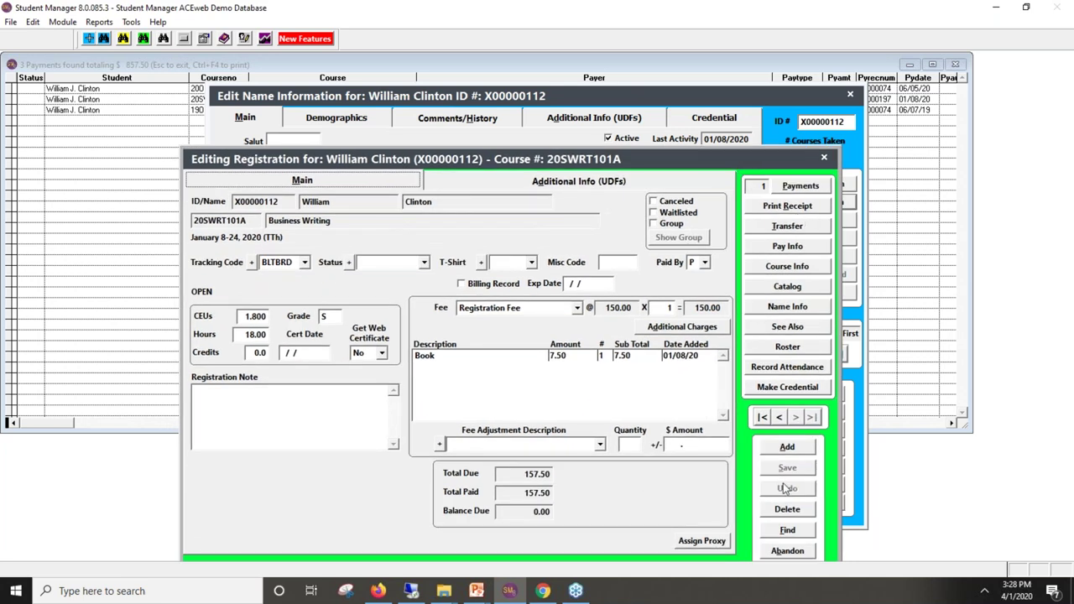
left_click(779, 417)
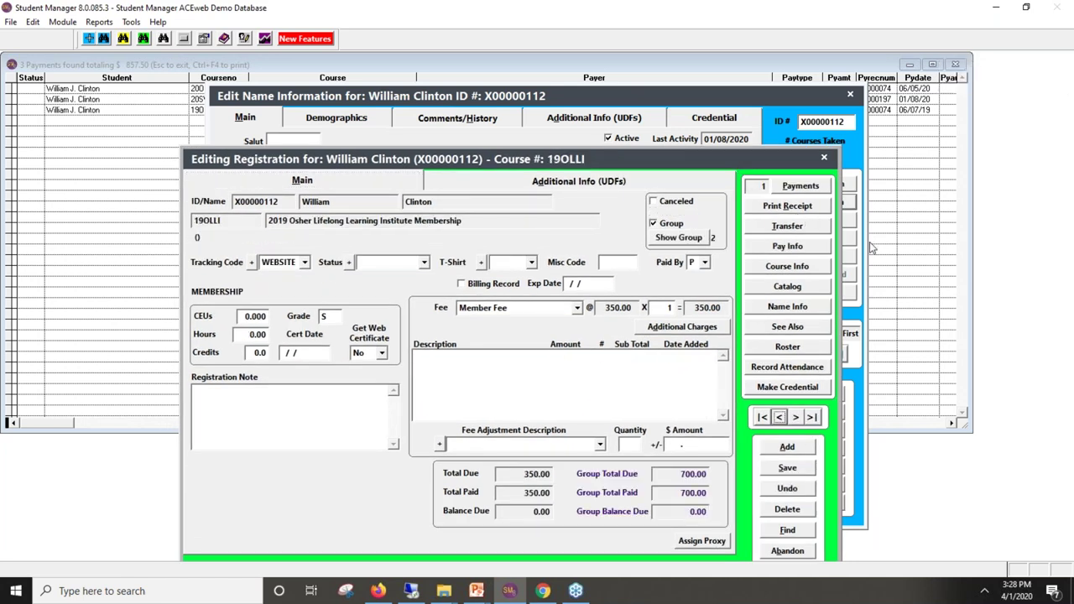
left_click(821, 191)
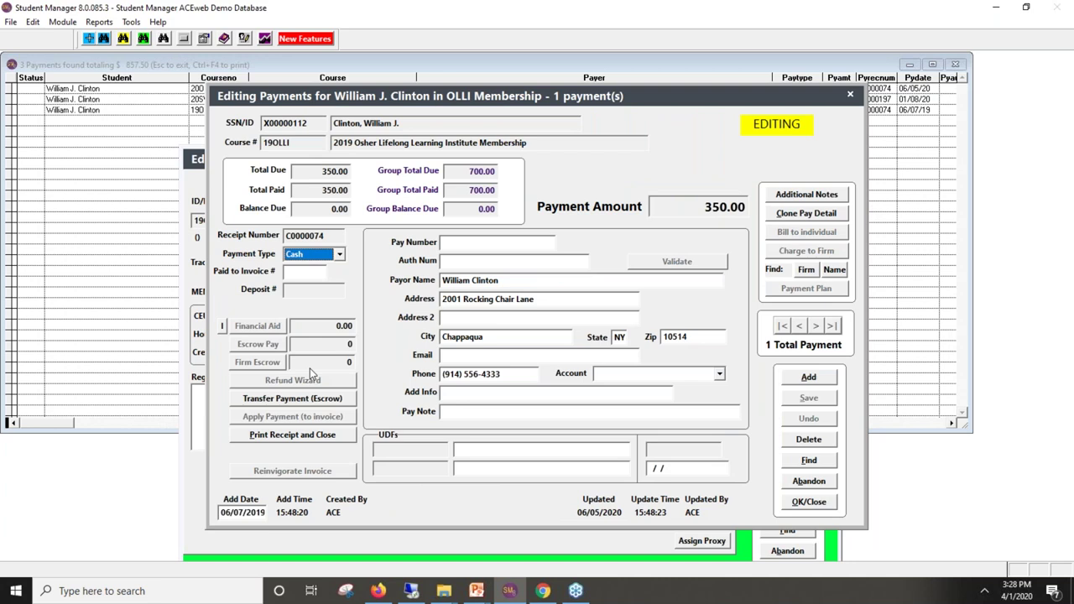
Abandon the open payment, registration and name records, and close the payment list without printing it
left_click(809, 481)
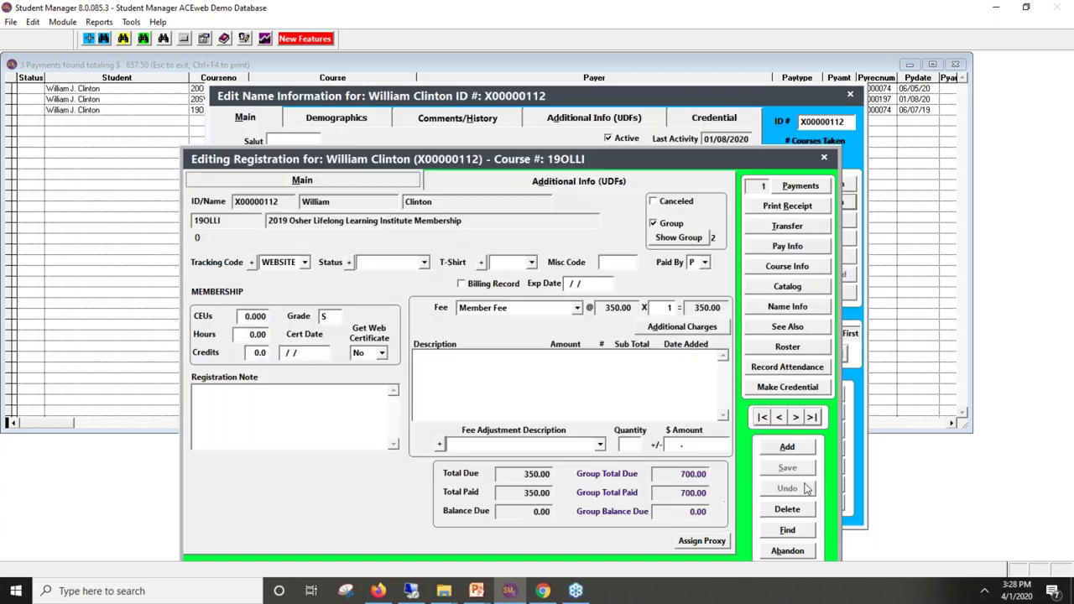
left_click(796, 554)
left_click(831, 487)
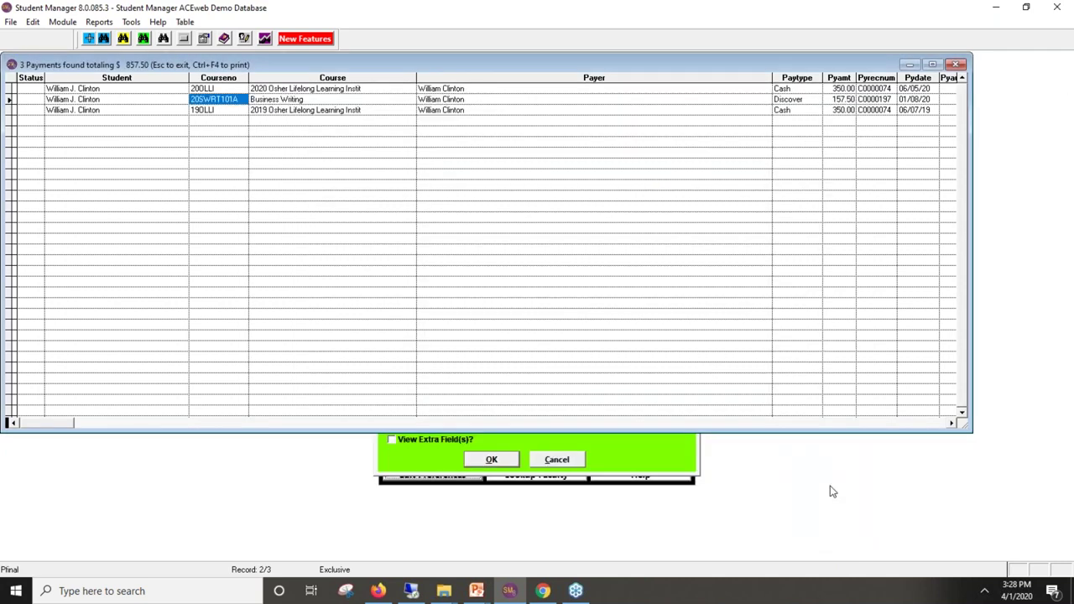
left_click(956, 65)
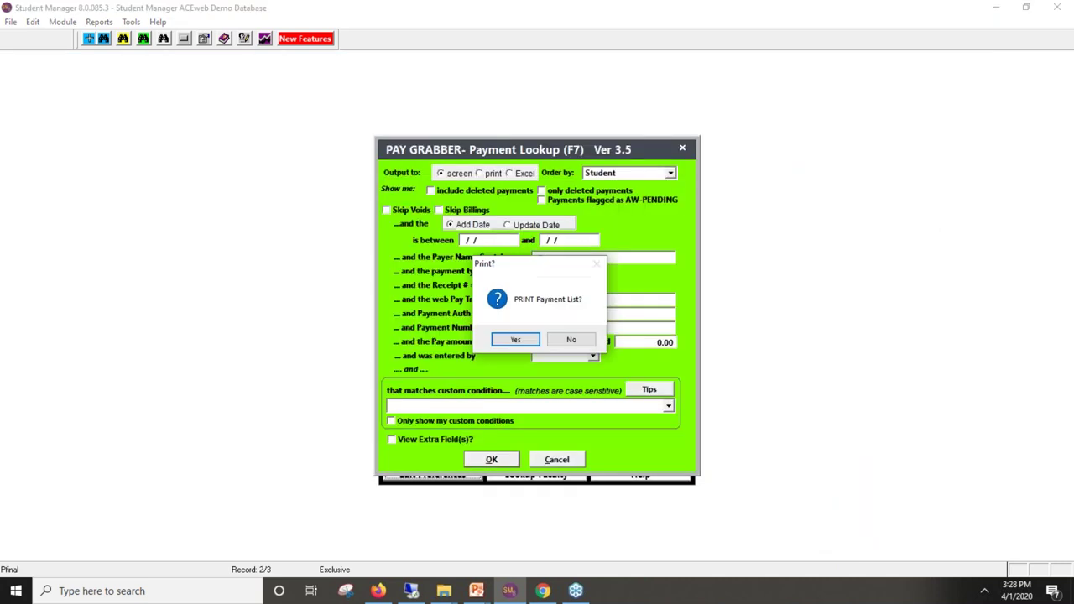
left_click(571, 339)
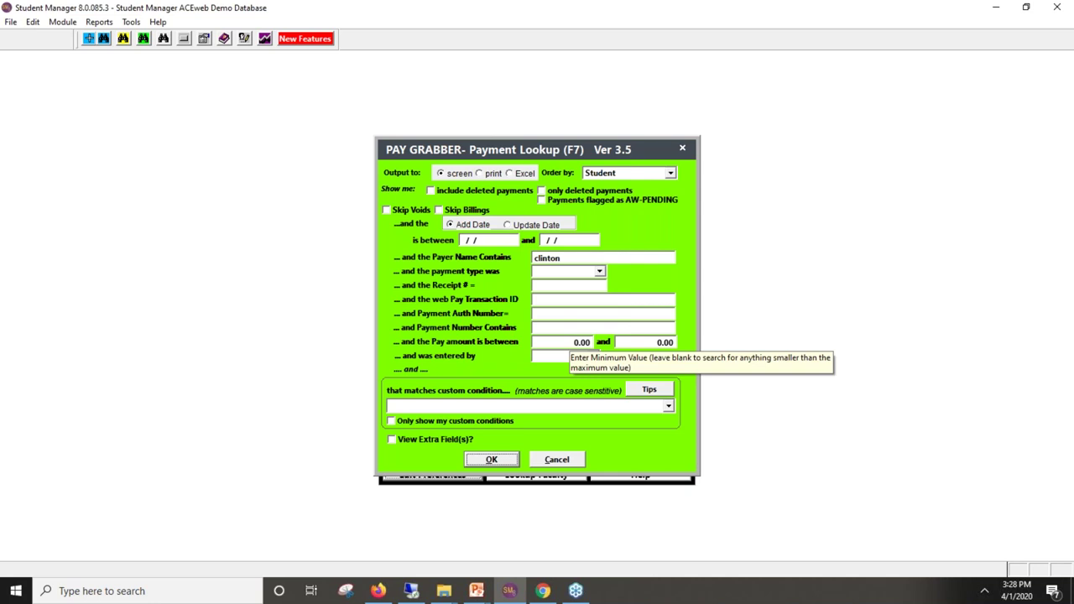
Examine the minimum pay amount and receipt number criteria in Pay Grabber, and cancel the payment lookup
left_click(576, 339)
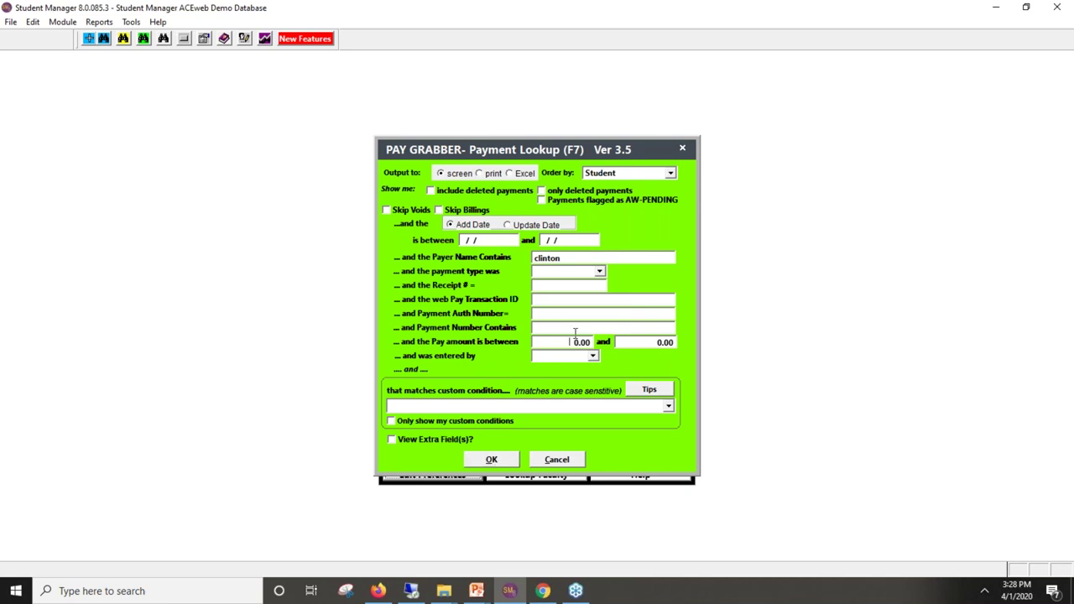
left_click(550, 287)
mouse_move(552, 204)
left_click(564, 461)
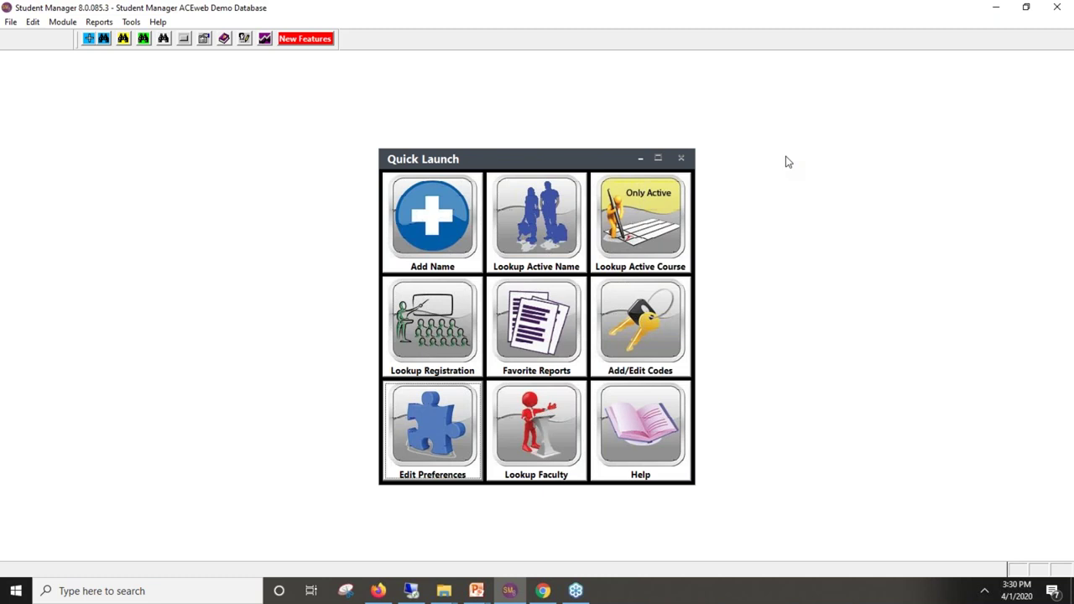
Open the Student Manager Dashboard, set its scope to None, and refresh the display
key("F9")
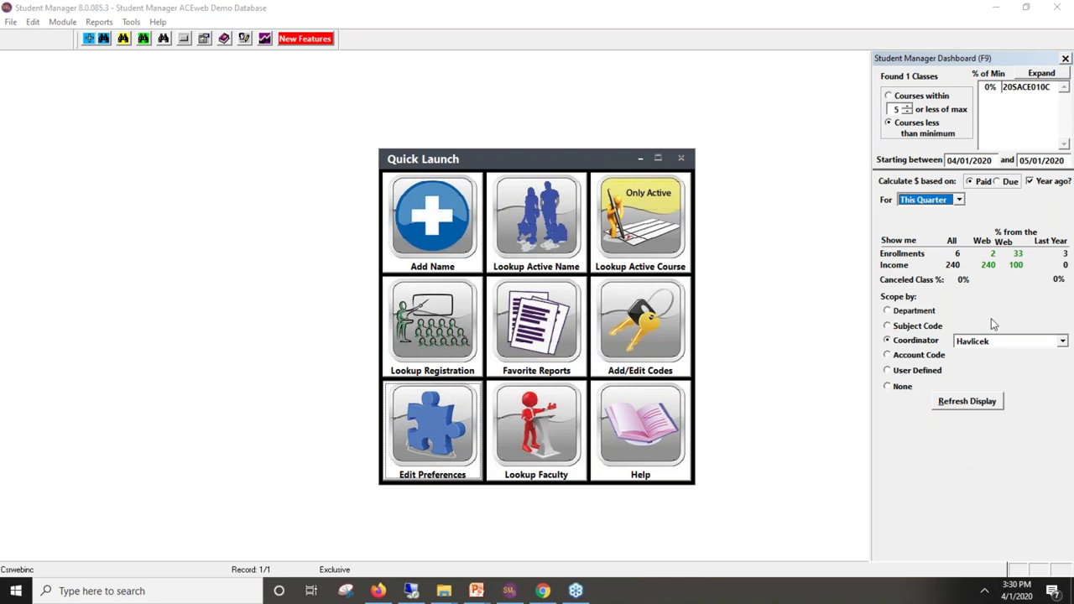
left_click(894, 388)
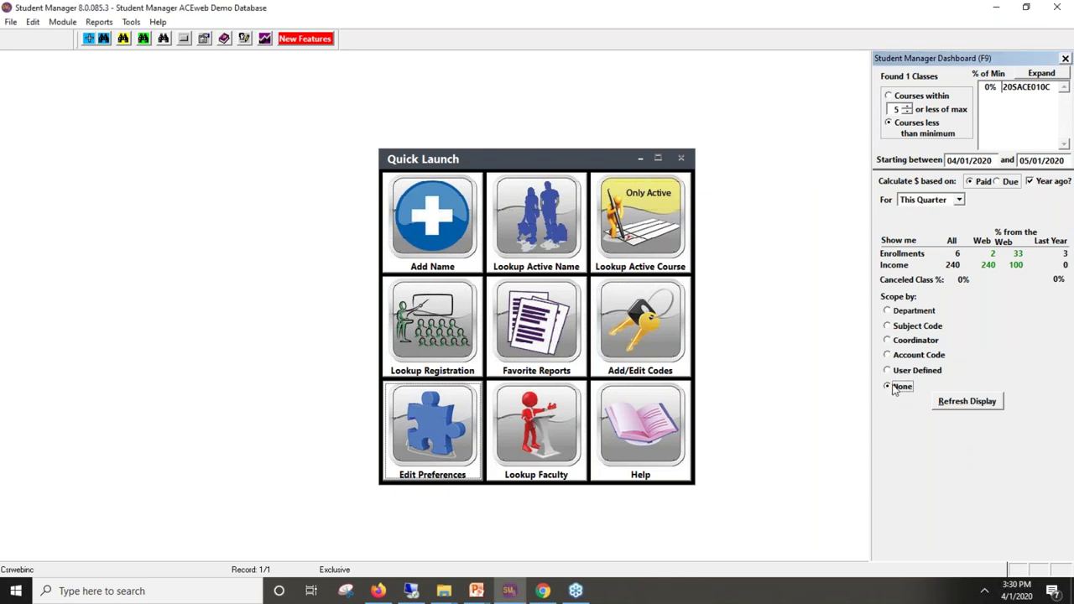
left_click(951, 406)
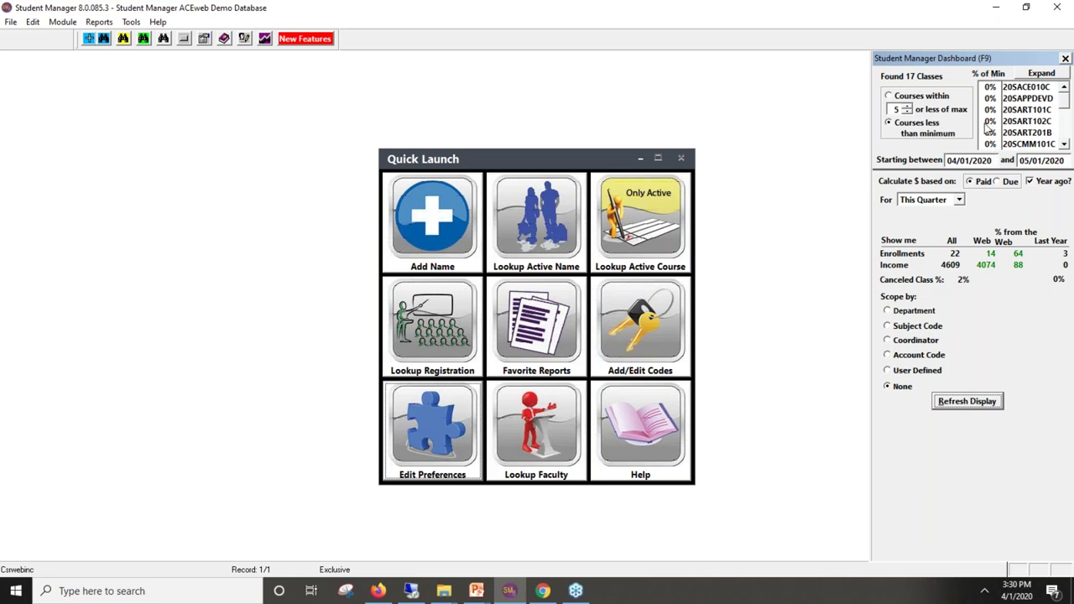
Examine the dashboard's list of courses below minimum enrollment, with their percentages of the minimum, through to the last course
left_click(1064, 145)
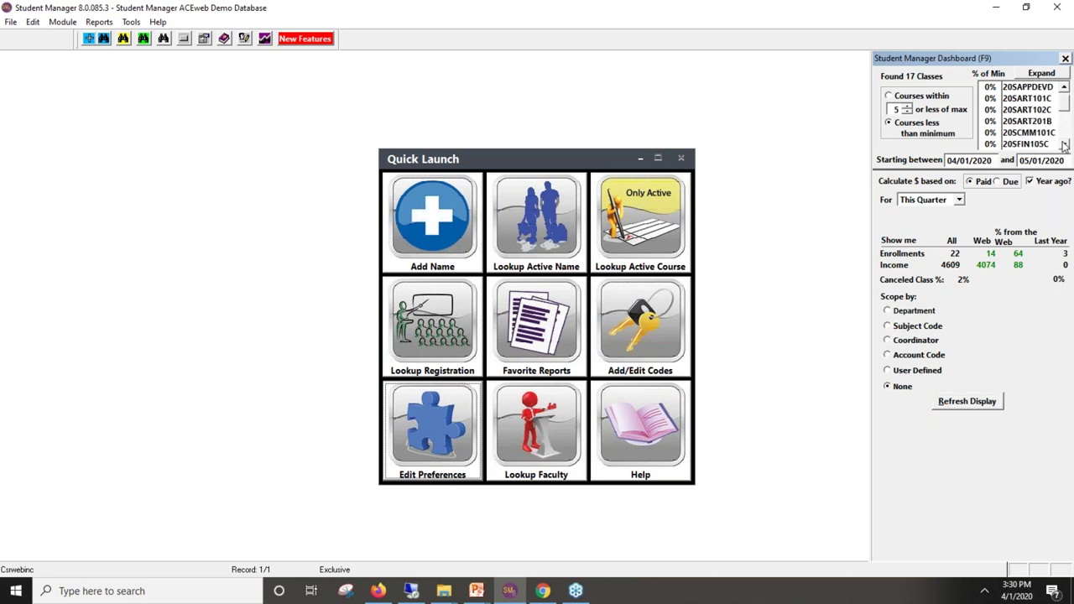
left_click(1065, 146)
left_click(1064, 145)
left_click(1064, 146)
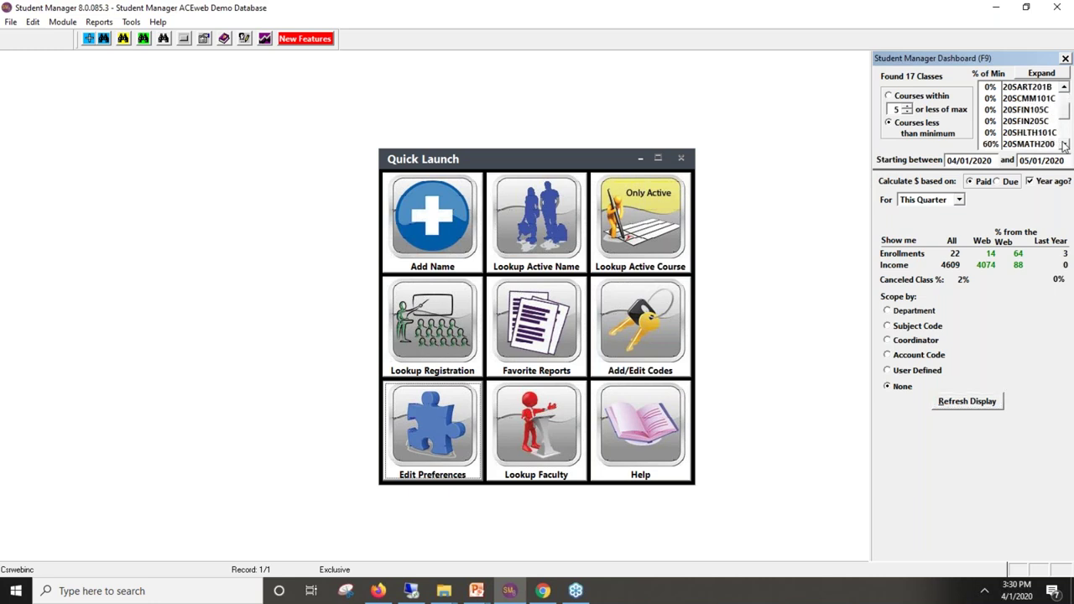
left_click(1064, 146)
left_click(1064, 145)
left_click(1064, 145)
left_click(1064, 146)
left_click(1064, 145)
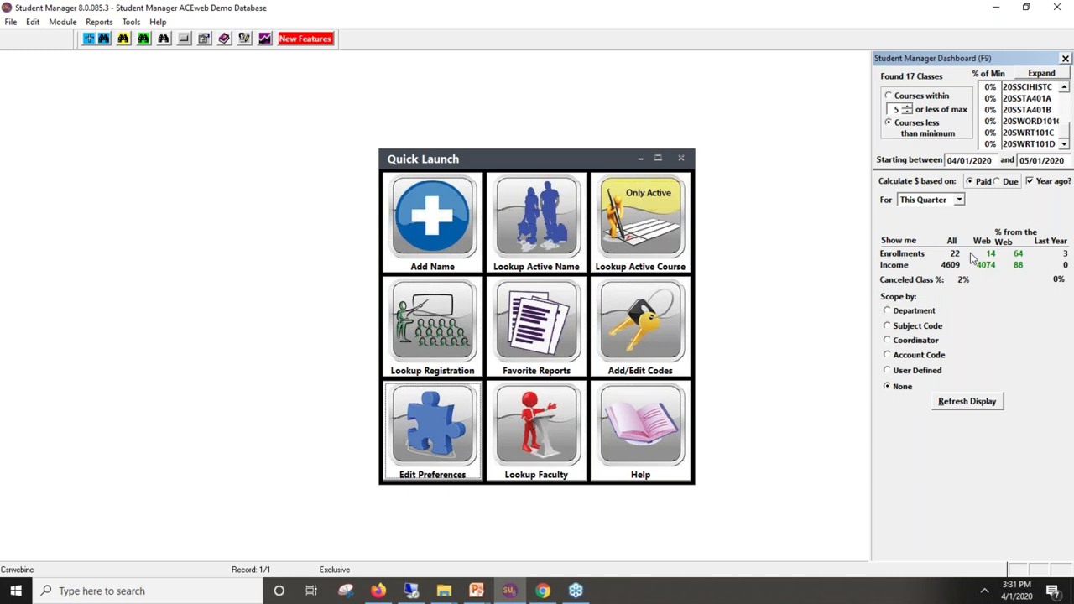
Set the dashboard's enrollment and income period to Date Range, 04/02/2019 to 04/01/2020, and refresh the display
left_click(959, 201)
left_click(959, 202)
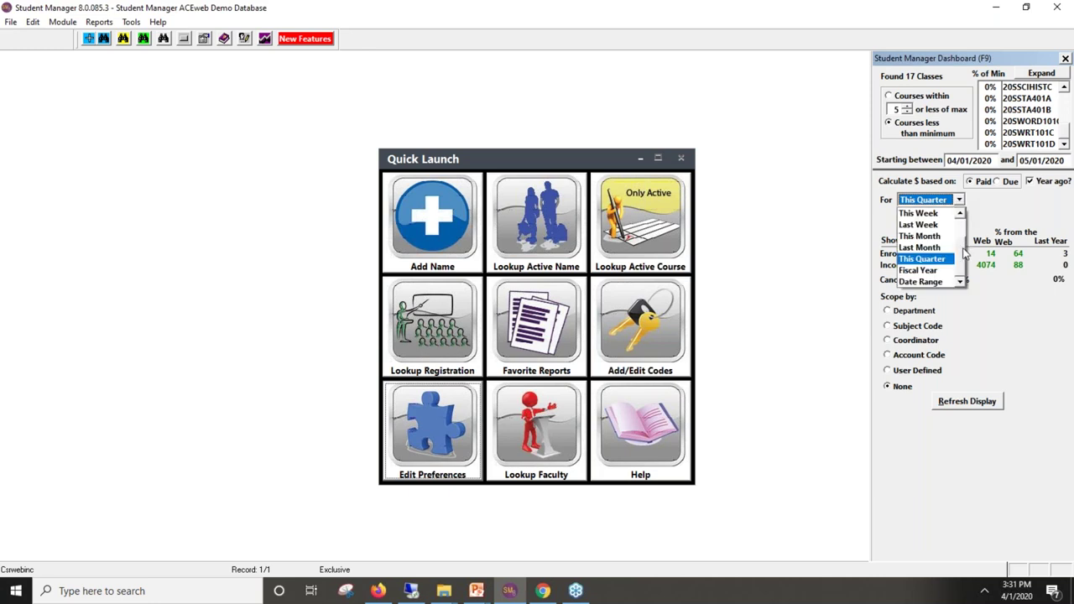
scroll(966, 255, "up", 1)
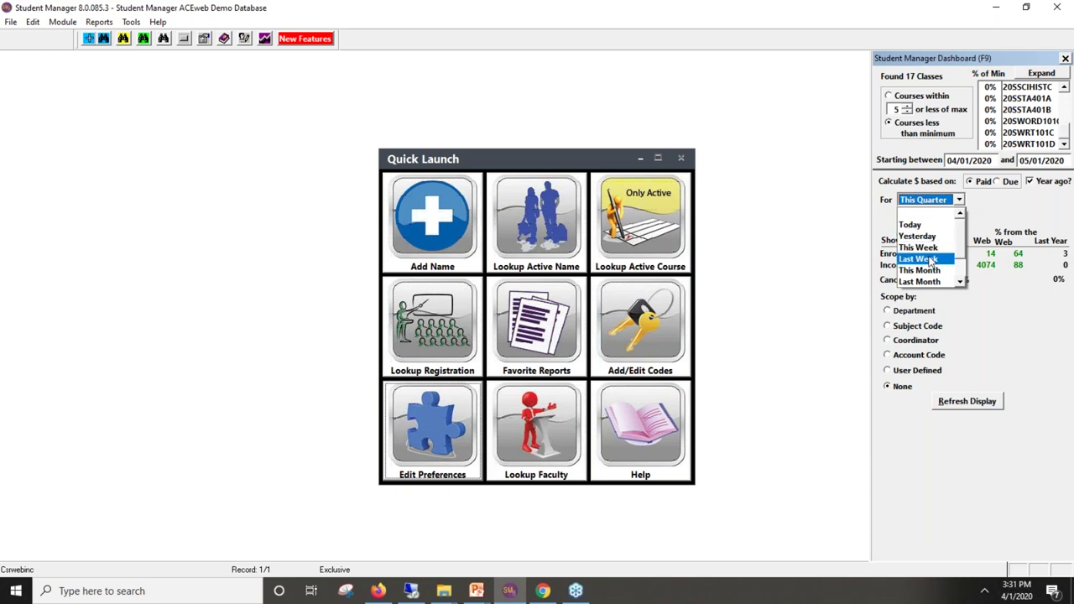
left_click(959, 283)
left_click(959, 283)
left_click(960, 283)
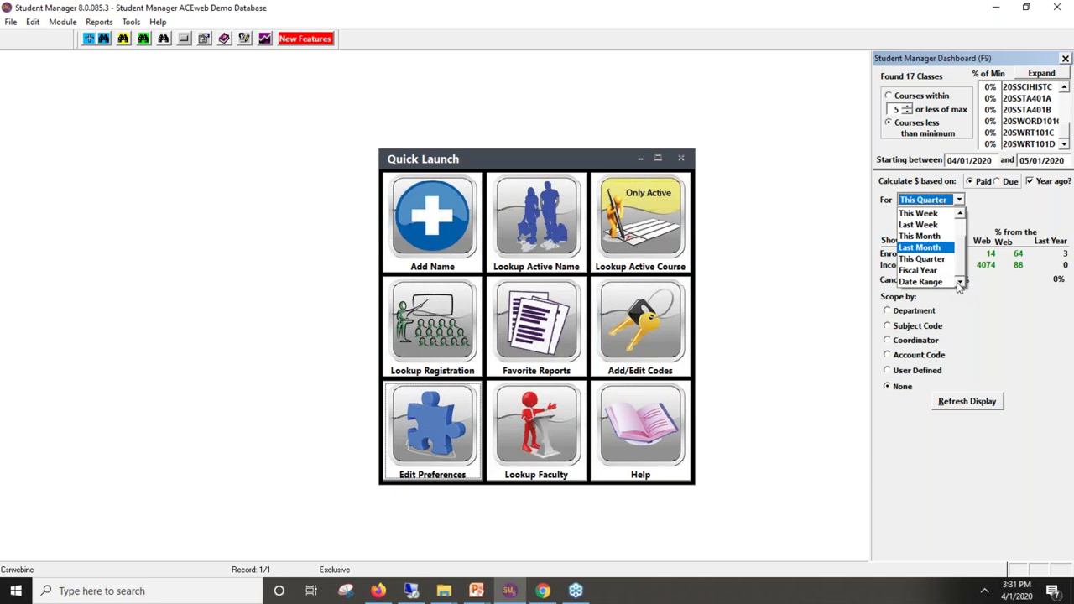
left_click(928, 283)
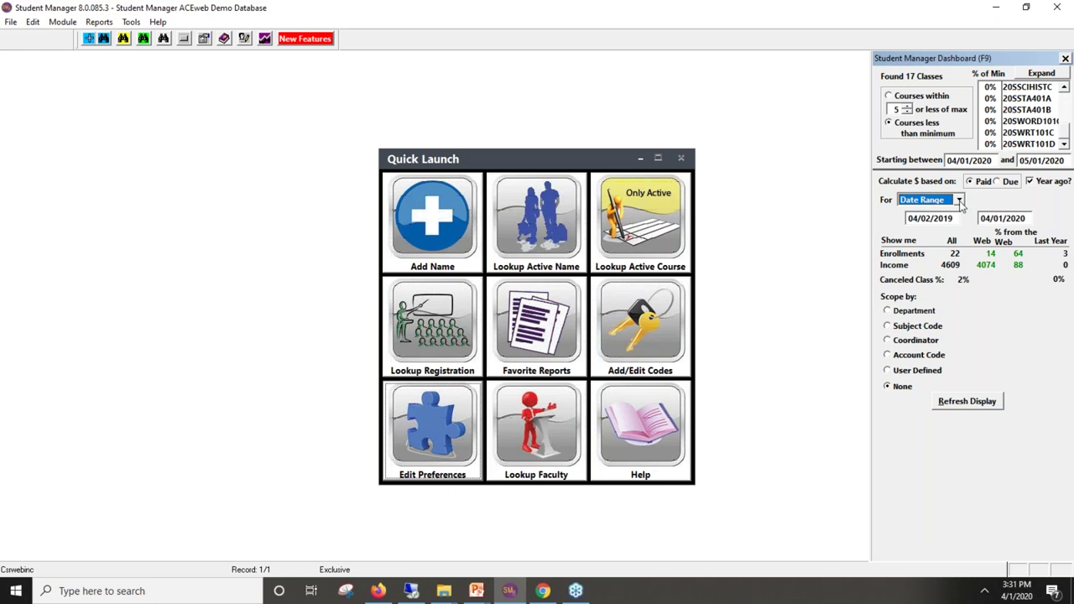
left_click(974, 404)
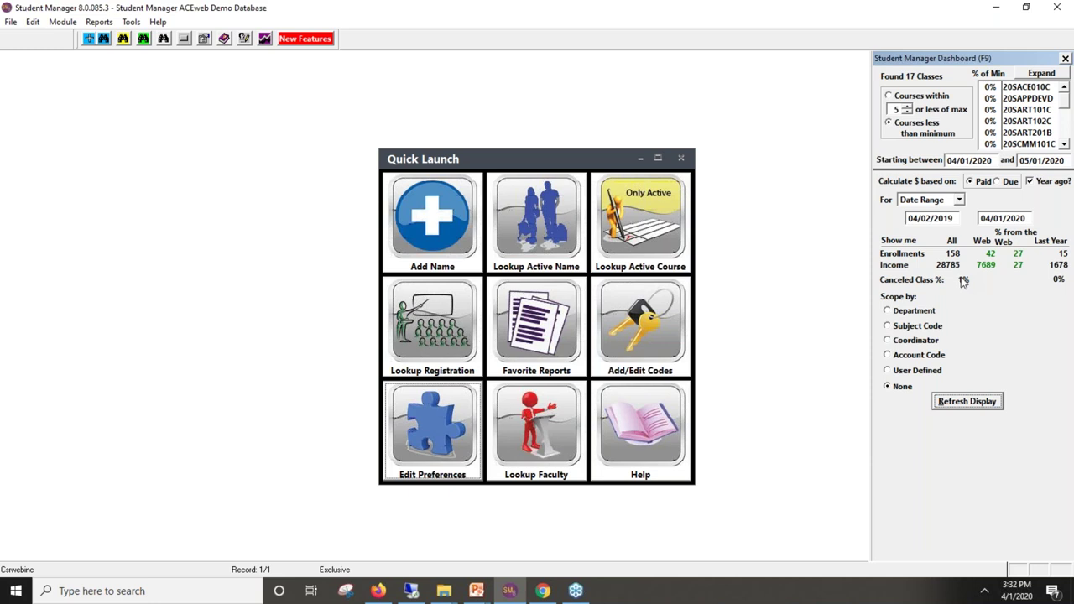
Scope the dashboard by the preselected coordinator and refresh the display
left_click(894, 341)
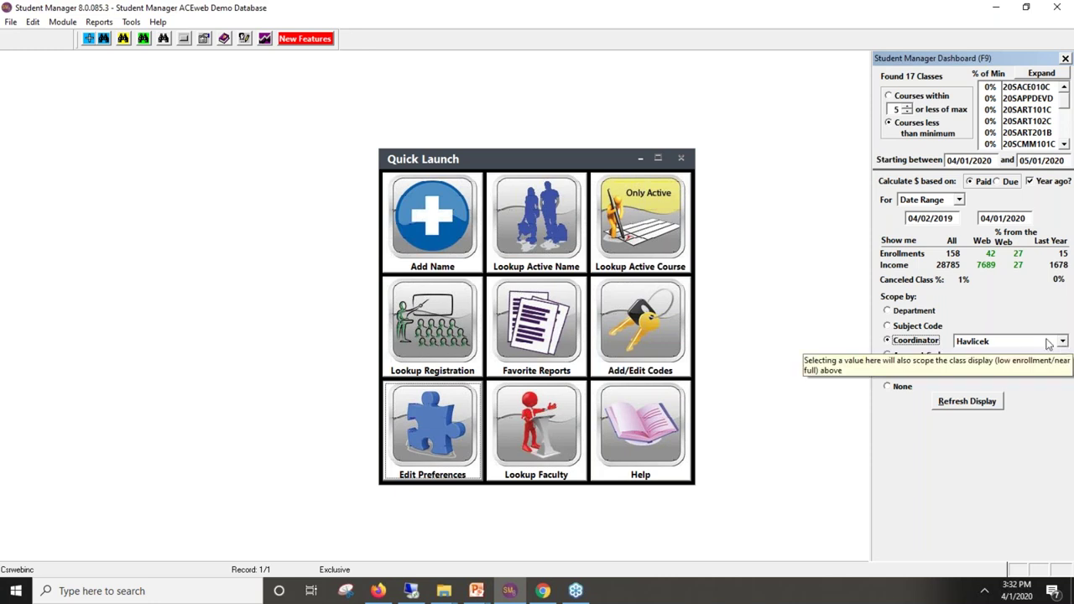
left_click(975, 404)
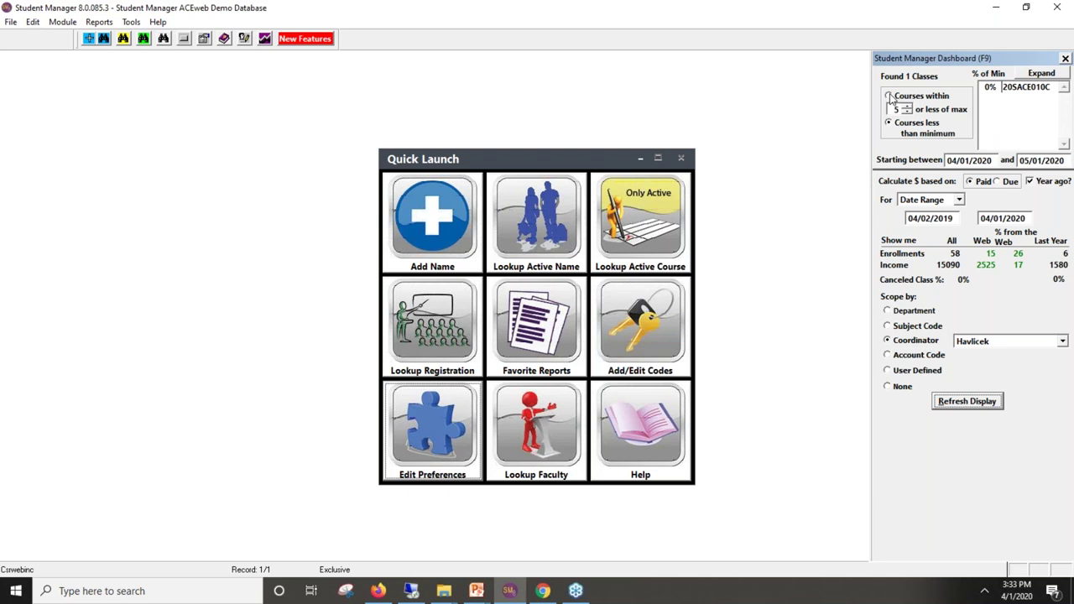
Return the scope to None, show courses within 5 or less of max, refresh the display, and close the dashboard
left_click(894, 388)
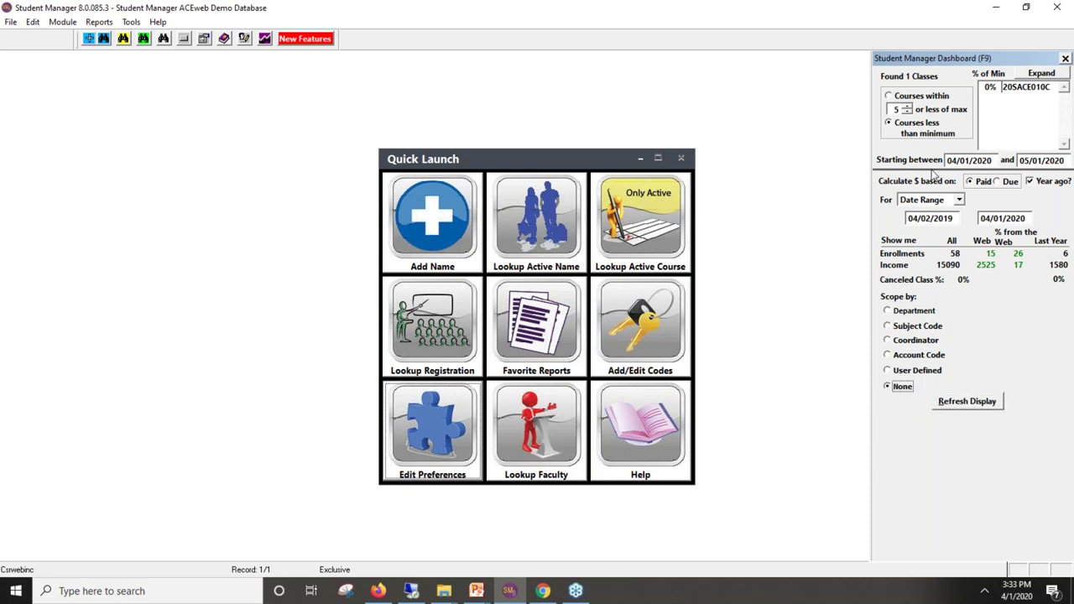
left_click(889, 96)
left_click(974, 405)
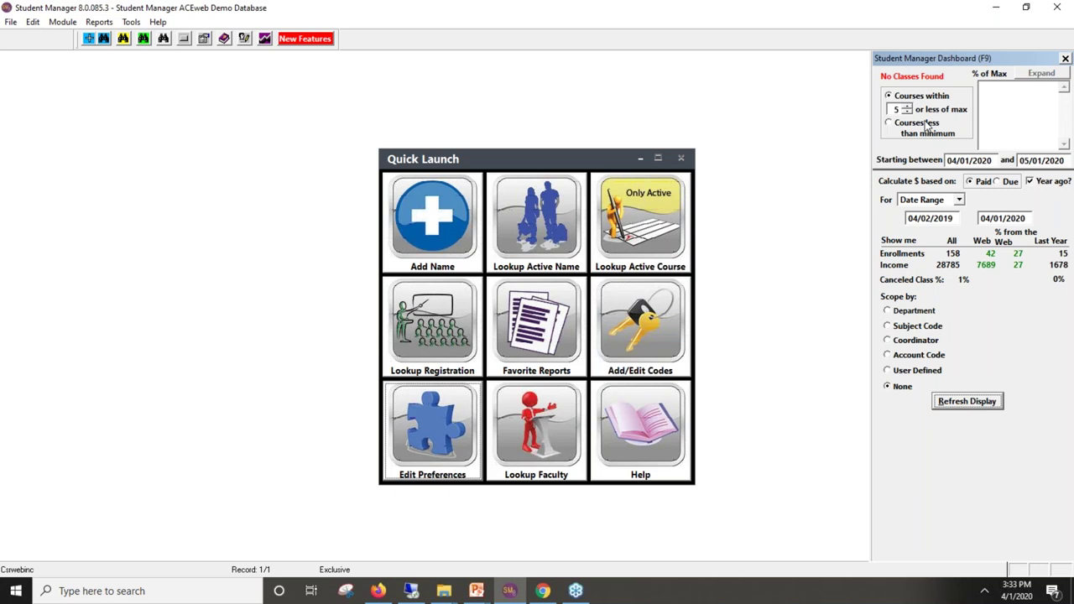
left_click(1065, 58)
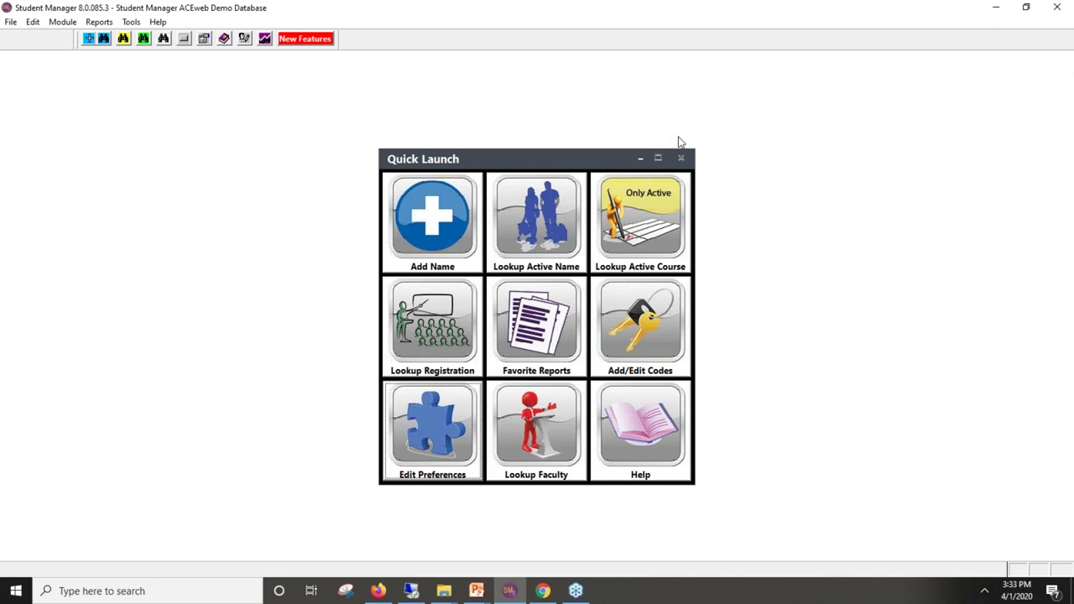
Look up active course 20SACE101A, open its catalog description, and move the catalog window lower to uncover the course record
left_click(630, 239)
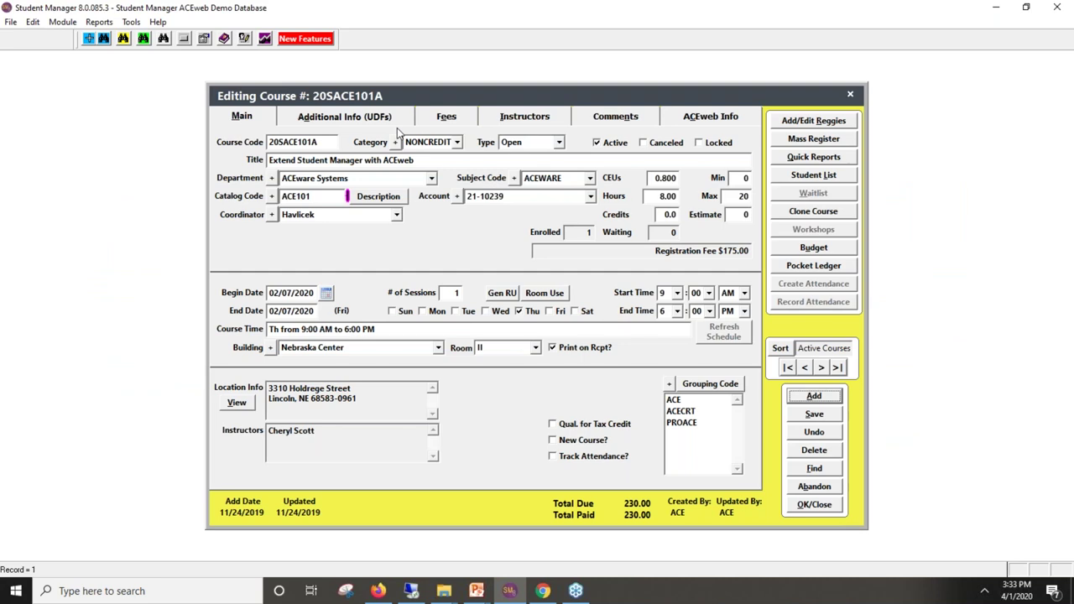
left_click(378, 196)
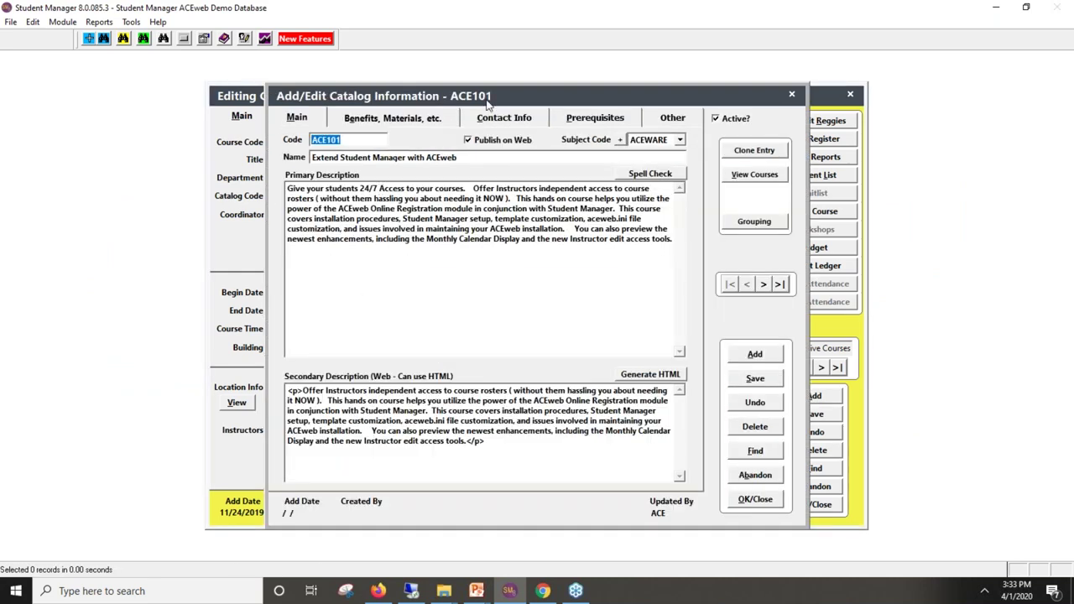
left_click_drag(496, 98, 528, 177)
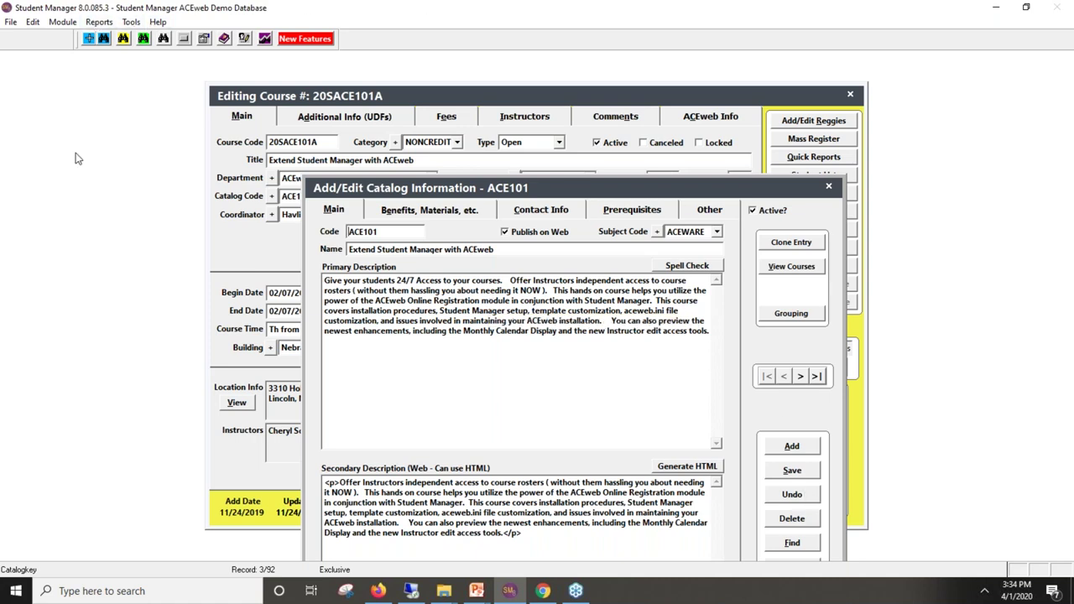
Run the Enrollment Report to screen for courses 14 days out, and close the resulting class list
key("F2")
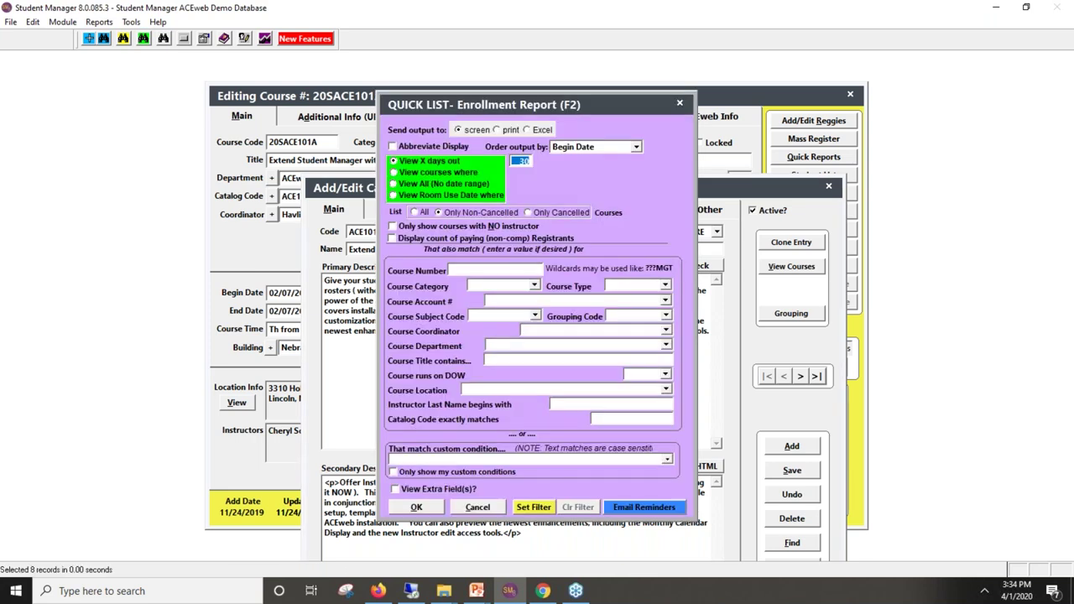
left_click(522, 163)
type("14")
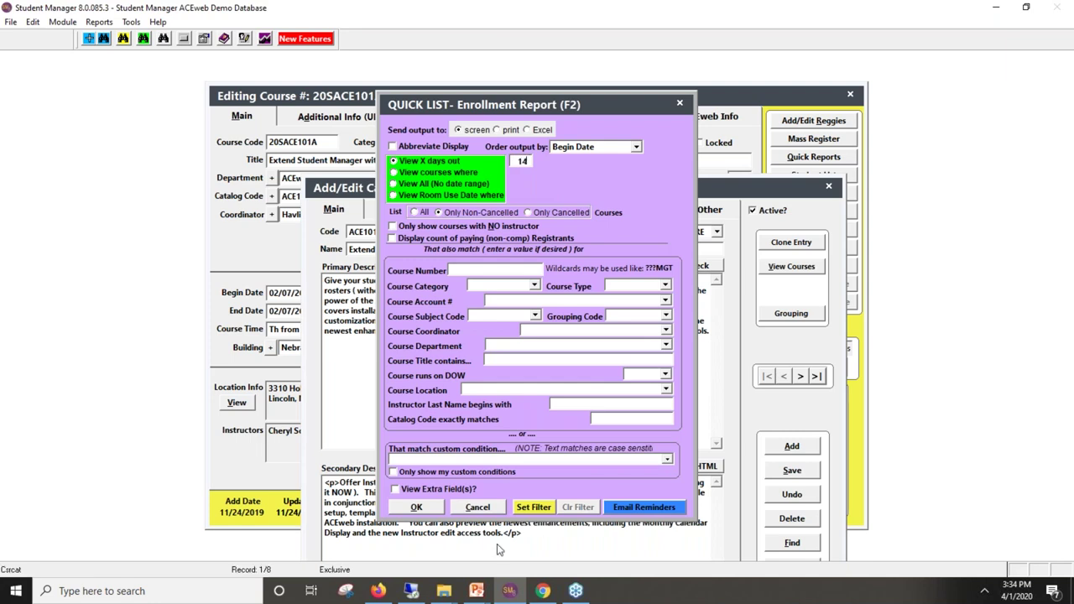
left_click(417, 507)
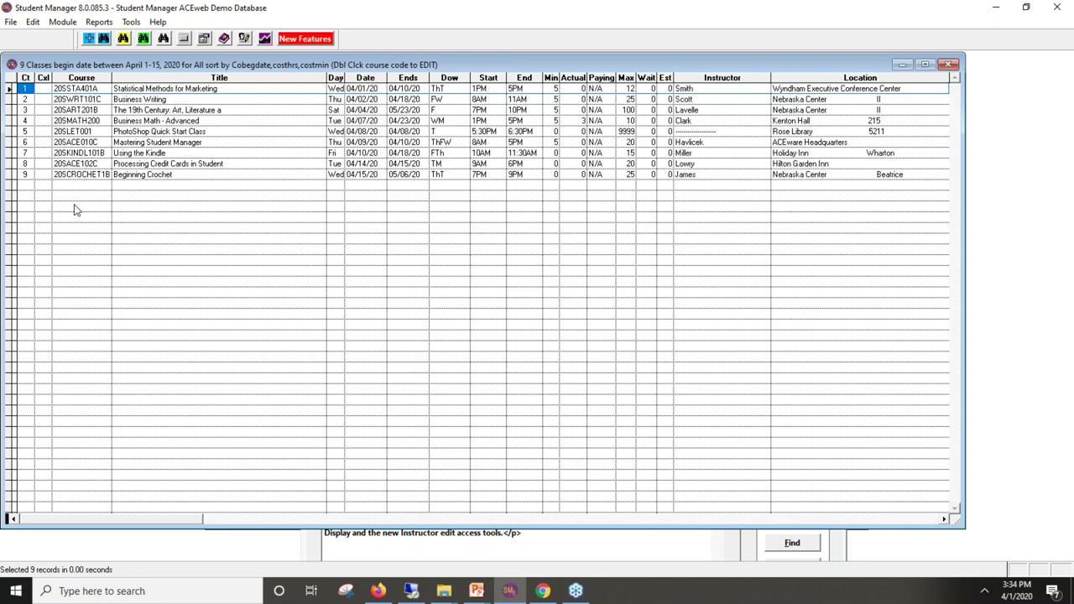
left_click(951, 66)
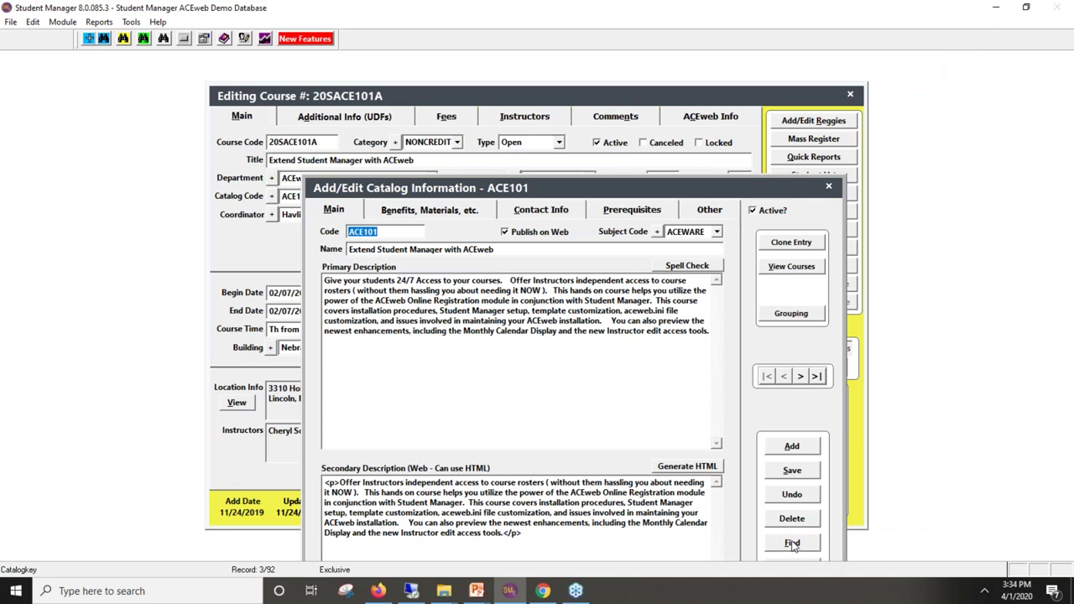
Decline deletion of the ACE101 catalog entry and close its window, abandoning any changes
left_click(804, 519)
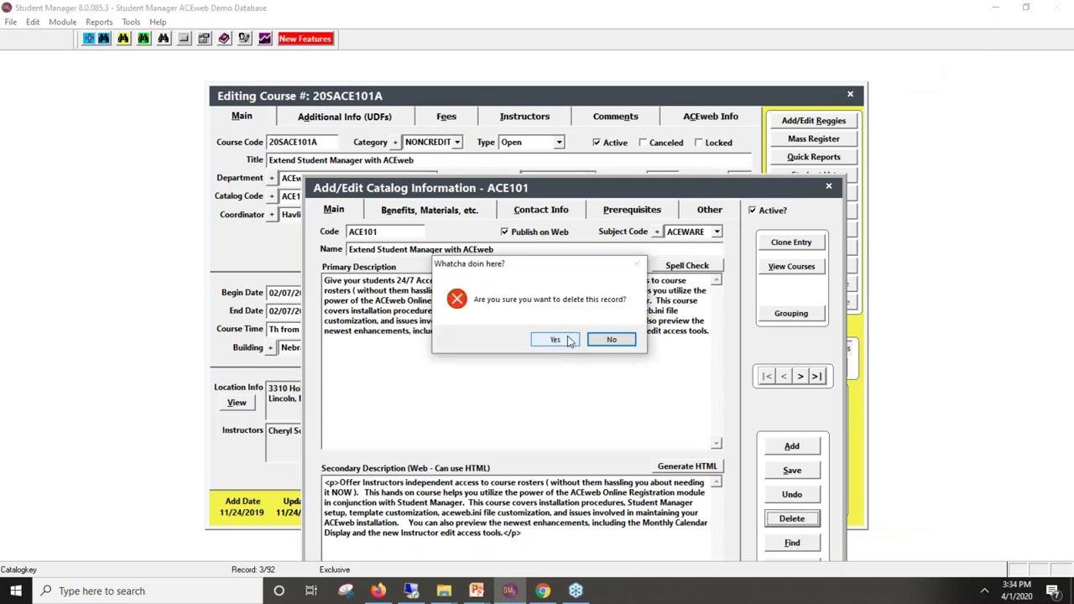
left_click(607, 339)
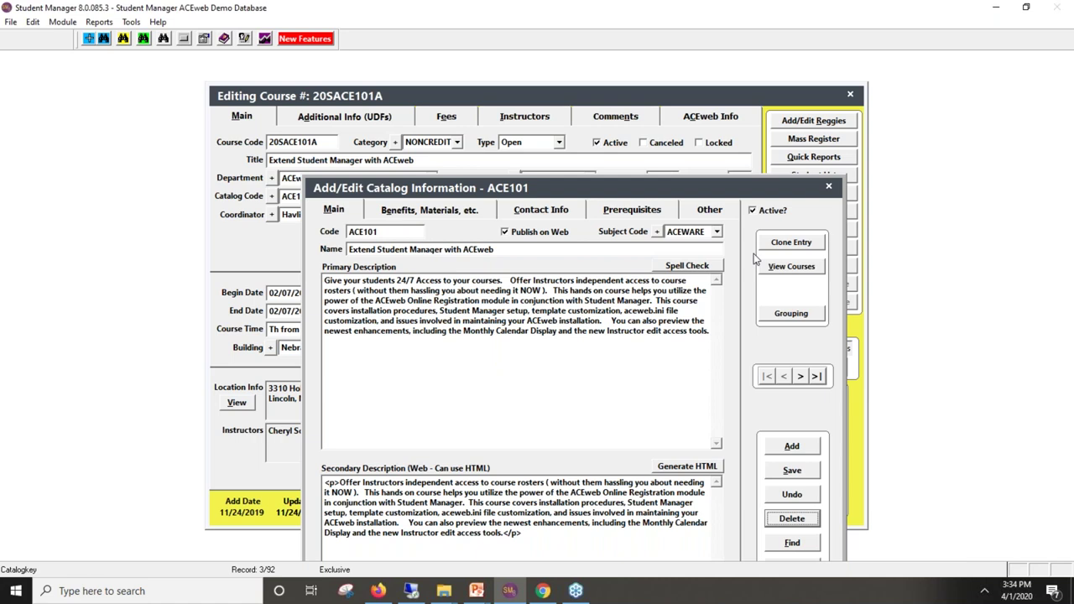
left_click(829, 187)
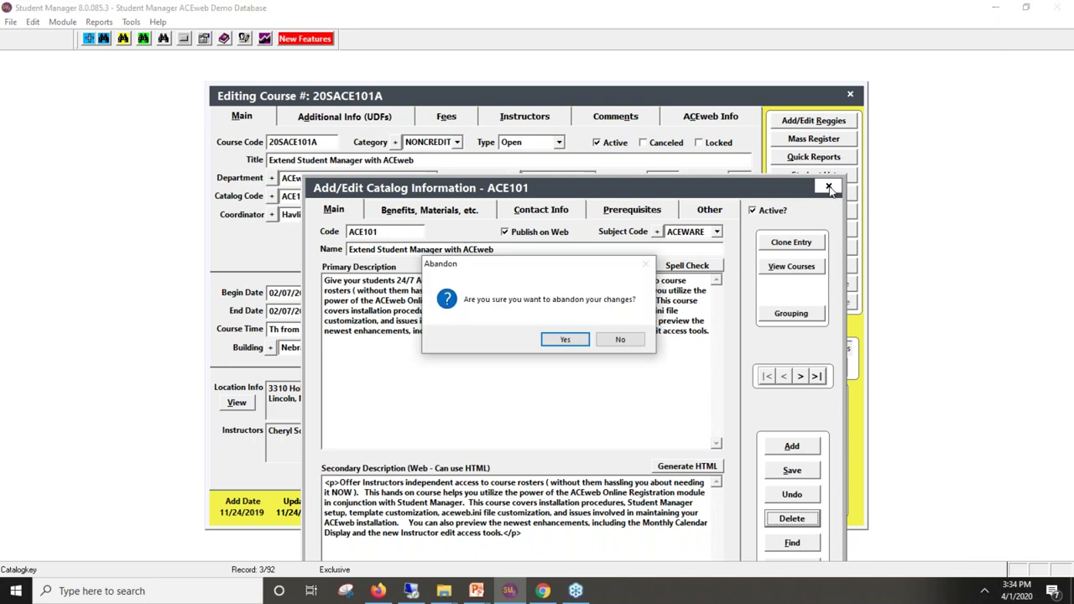
left_click(568, 339)
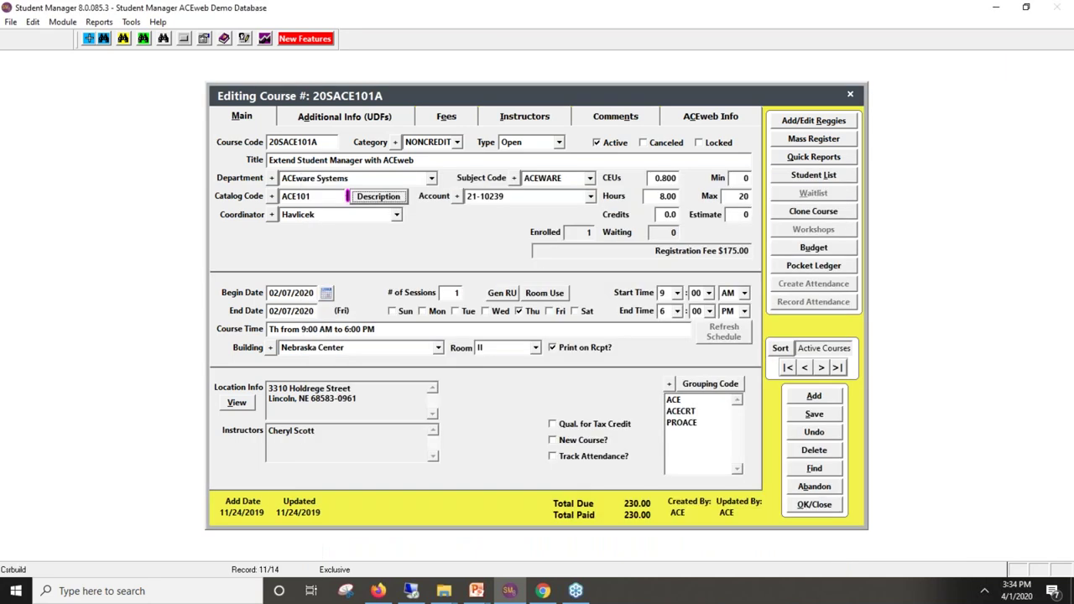
Open and close the Person Locator, Pay Grabber and Dashboard in turn over the open course record
key("F5")
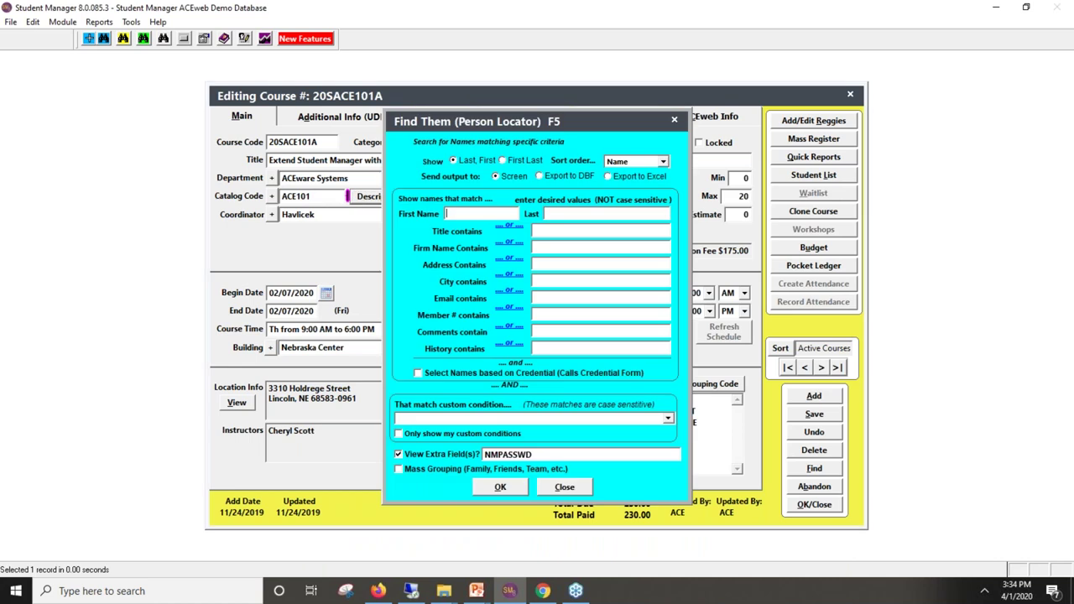
left_click(569, 482)
key("F7")
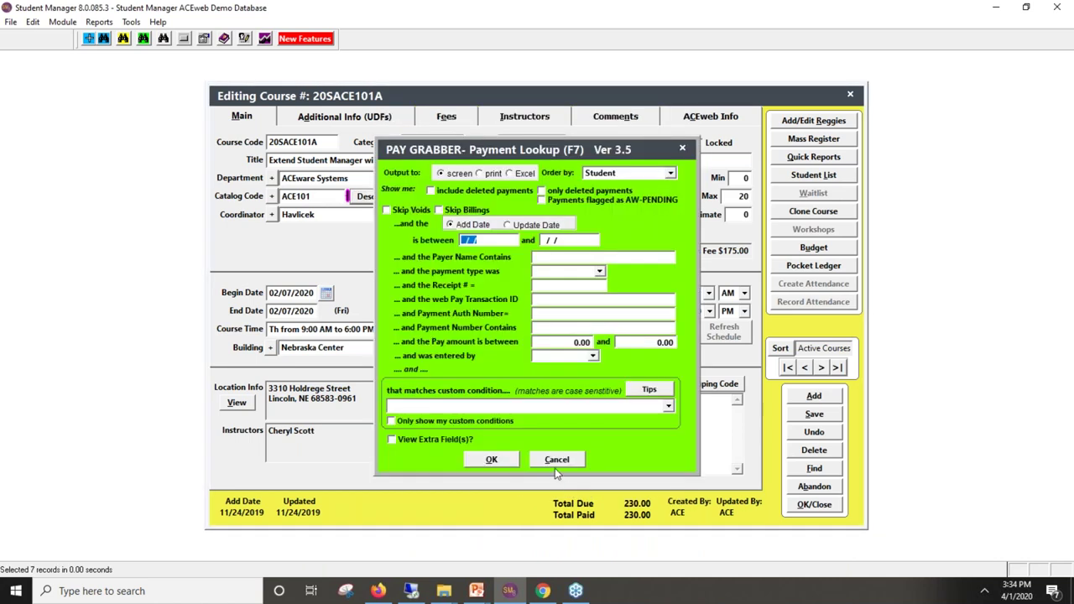
left_click(557, 462)
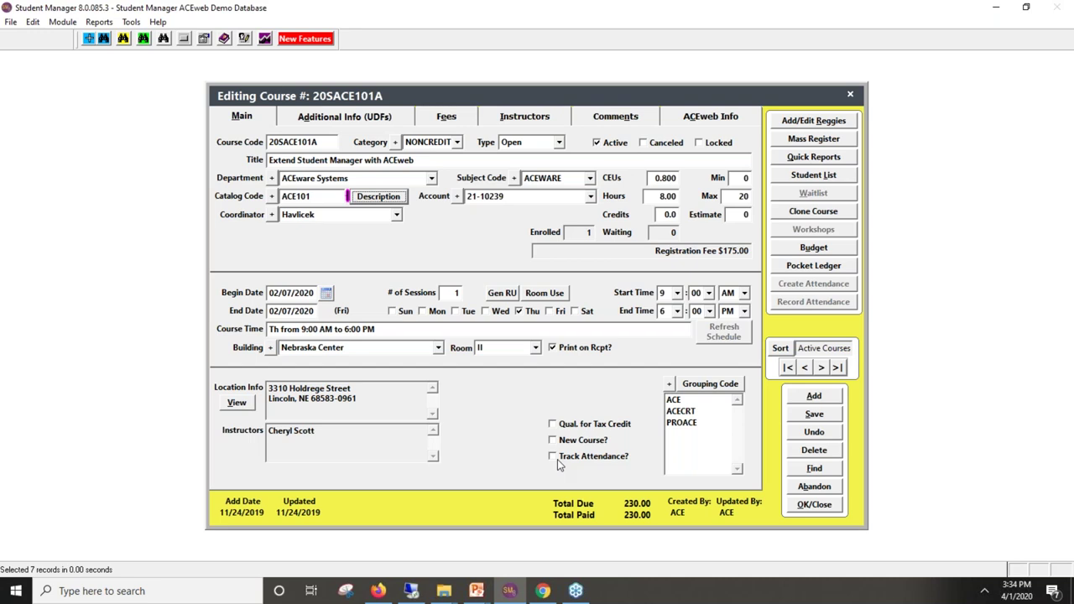
key("F9")
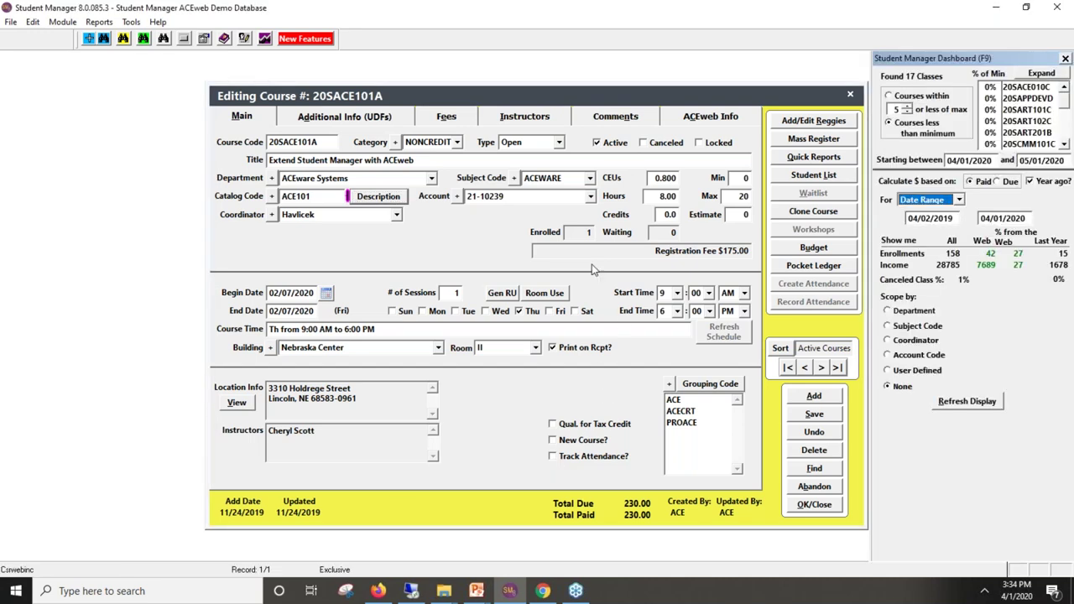
left_click(1065, 58)
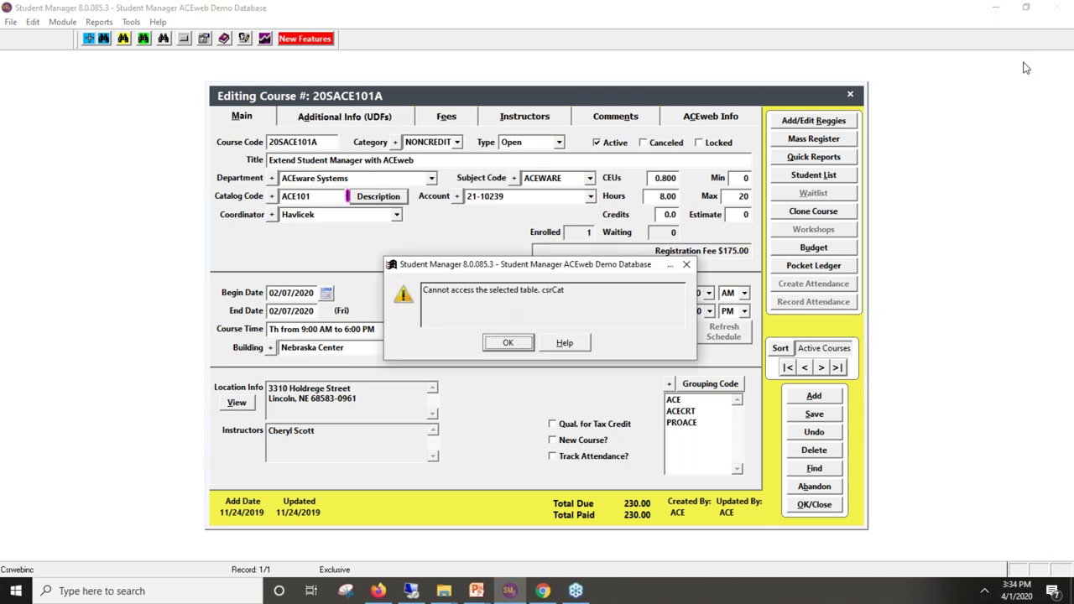
Dismiss the table access error messages until the course record is closed
left_click(502, 344)
left_click(502, 344)
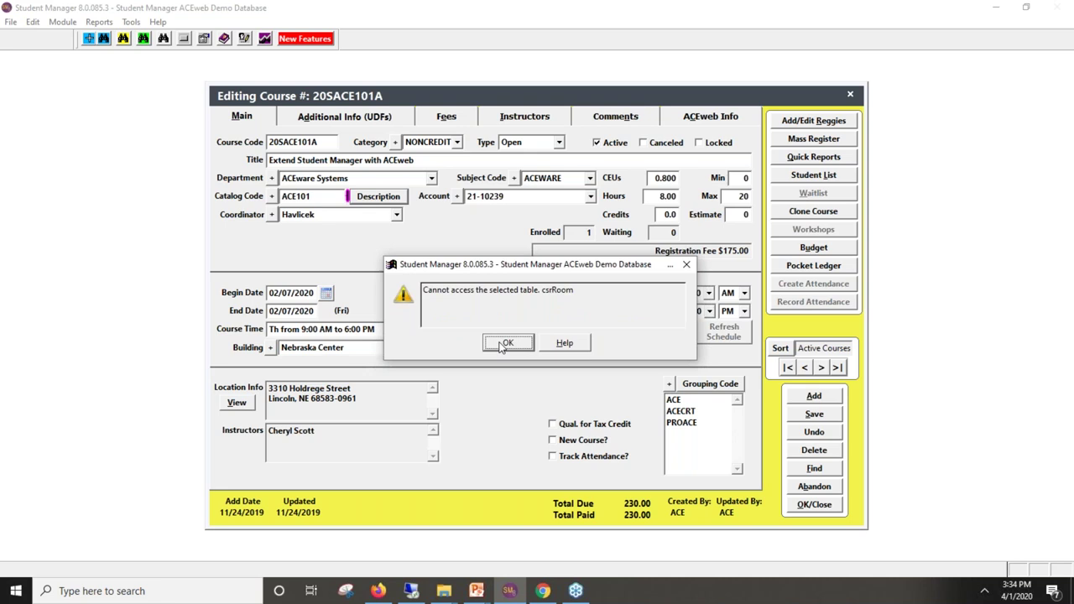
left_click(558, 344)
left_click(514, 344)
left_click(517, 346)
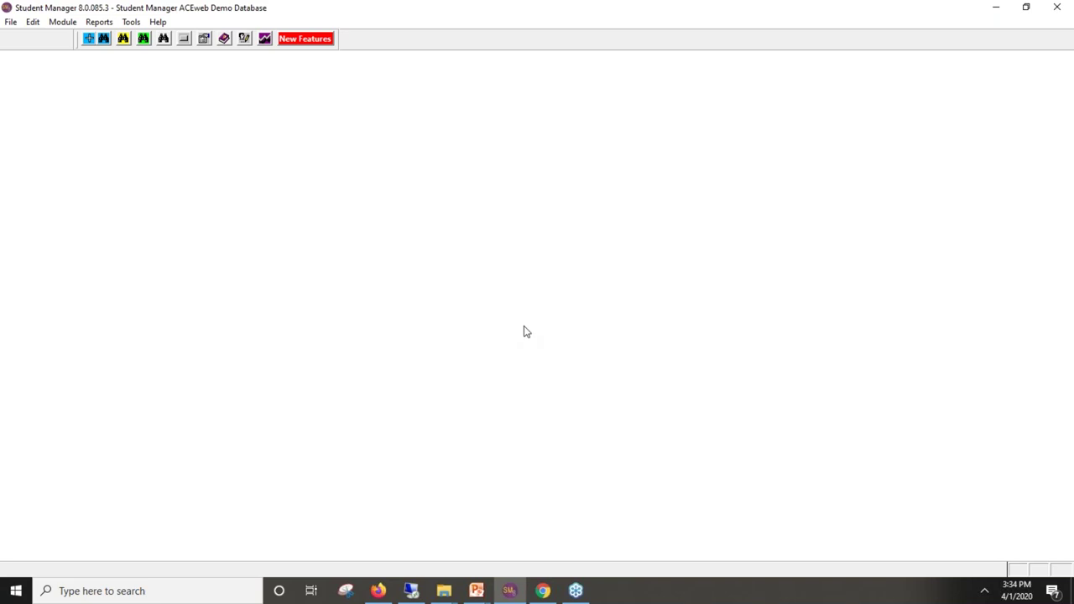
Switch to the PowerPoint slide show at the overview slide on reporting options
left_click(476, 591)
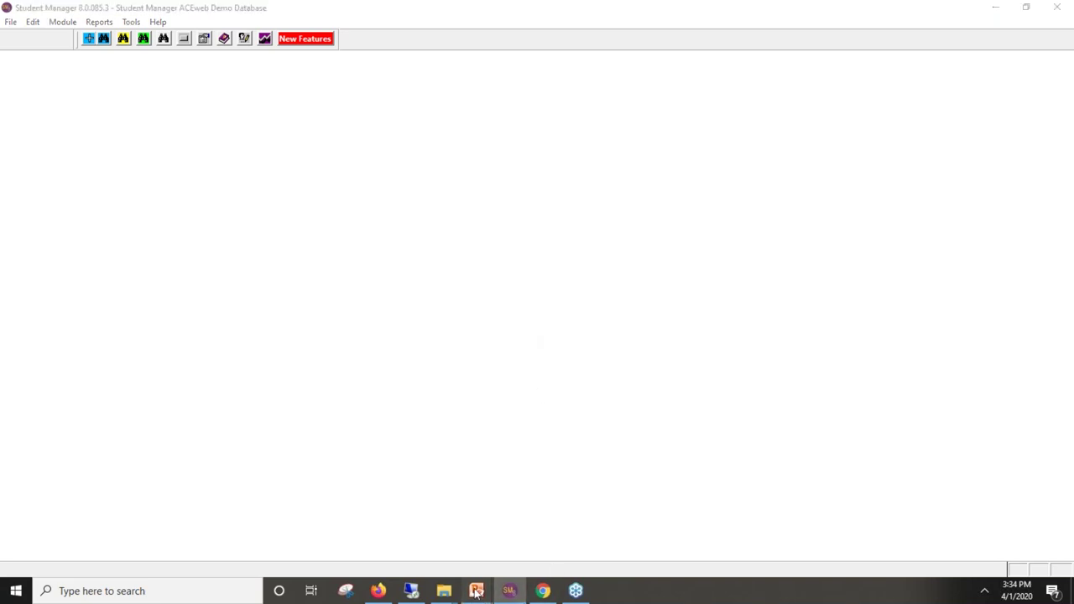
left_click(546, 532)
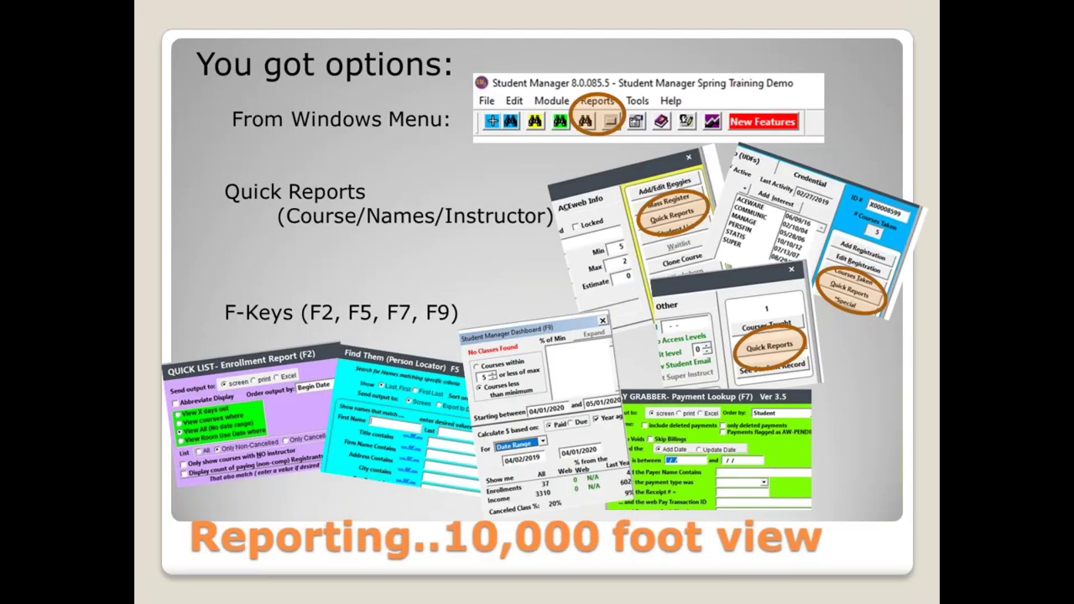
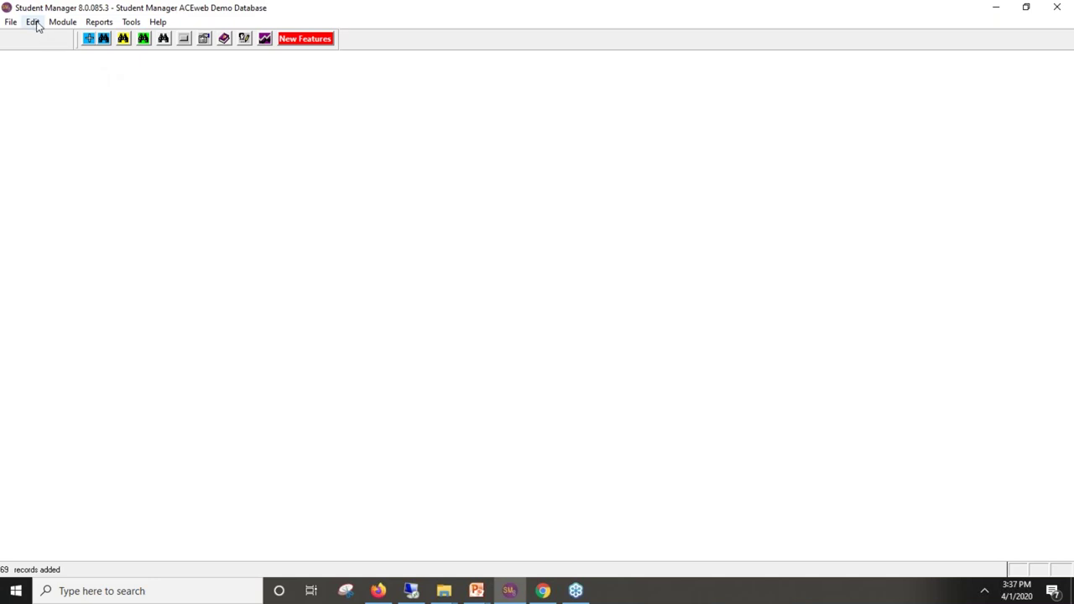
In the System preferences, toggle the Disable 1st Word Auto Search option and save the preferences
left_click(36, 132)
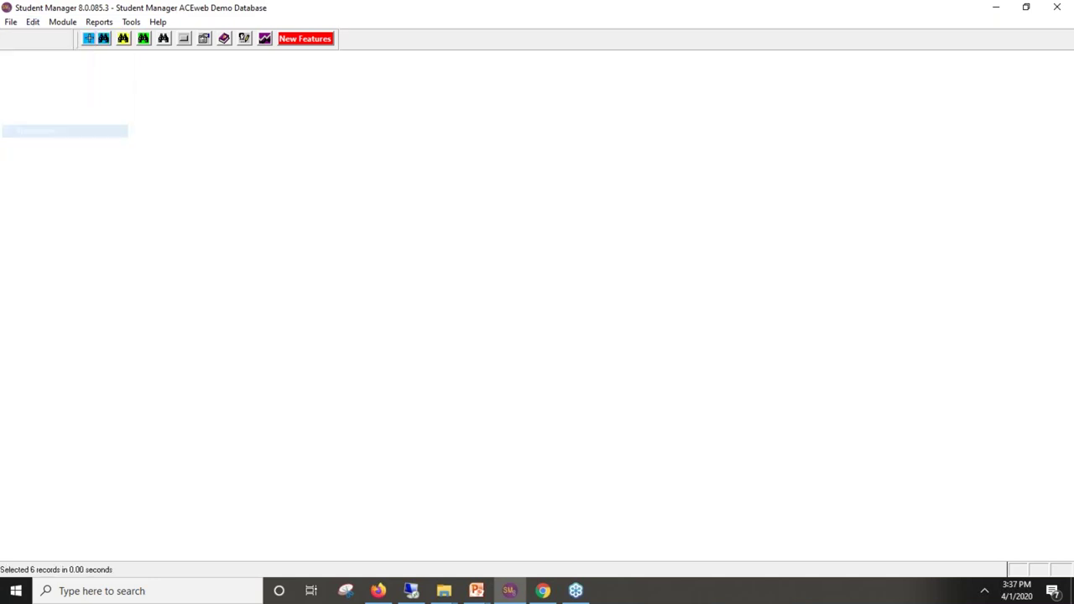
left_click(308, 179)
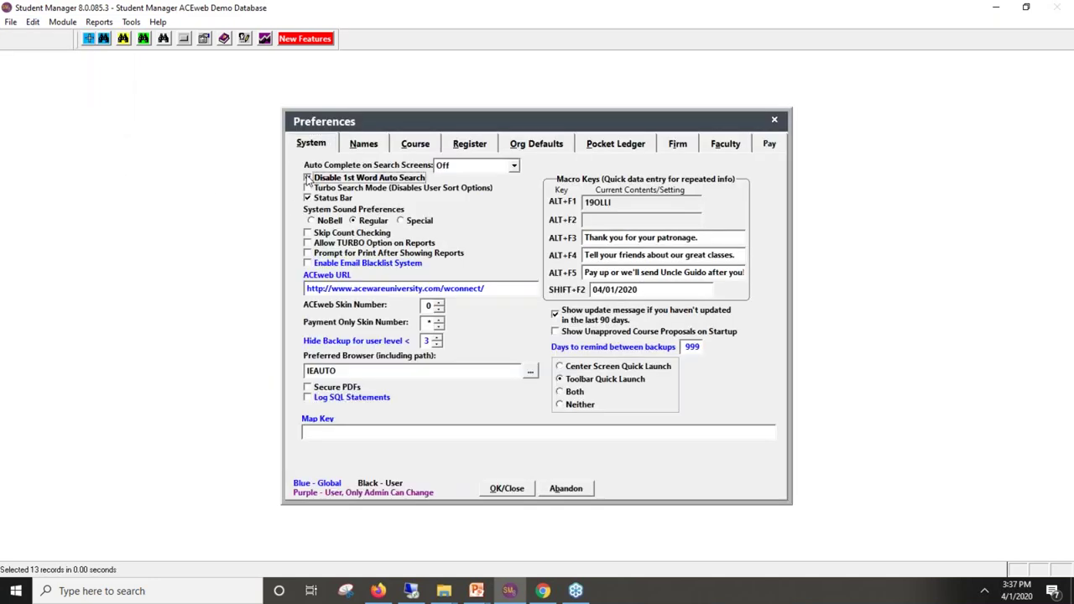
left_click(509, 488)
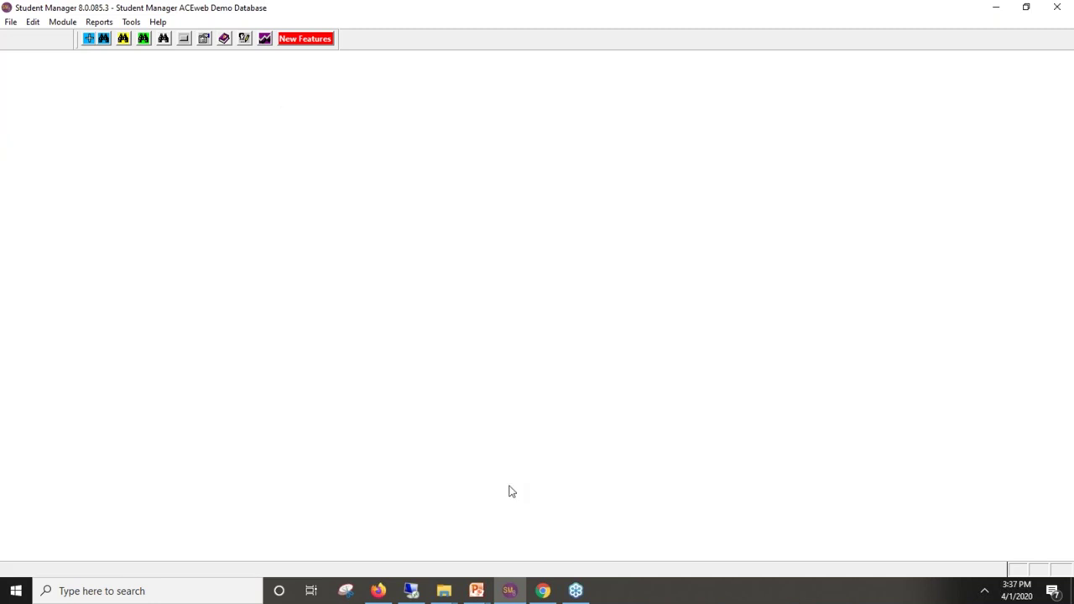
Open the name search and look up records containing "hav"
left_click(103, 39)
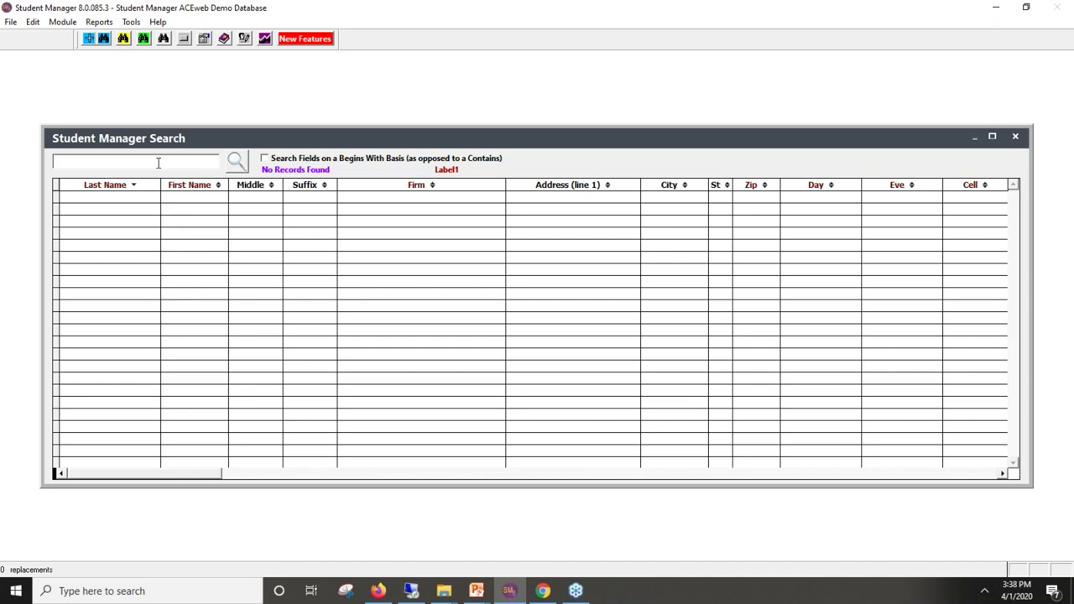
left_click(157, 162)
type("hav")
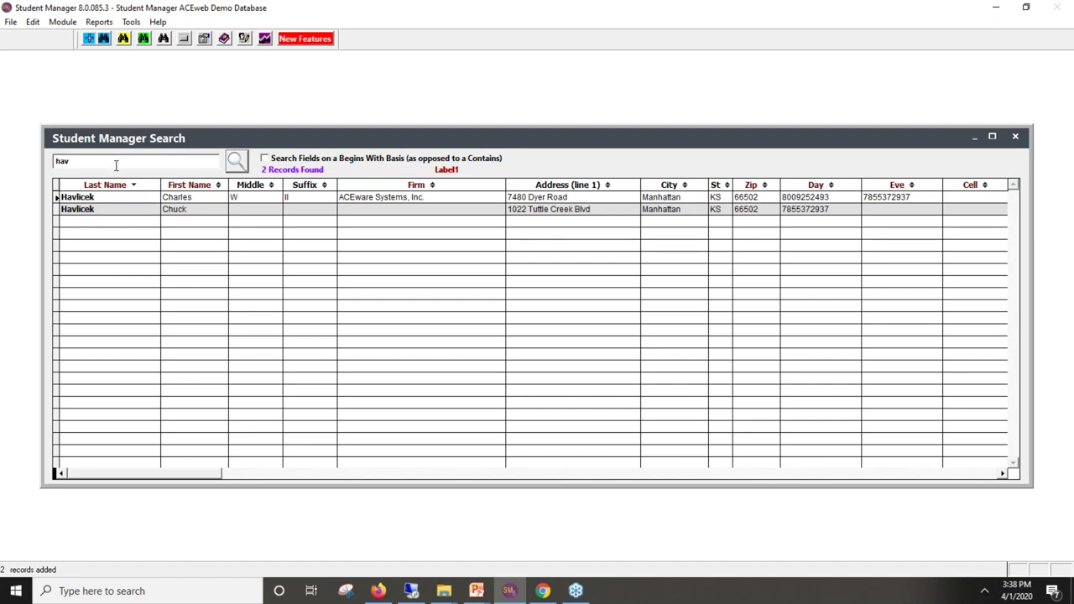
Switch to the PowerPoint slide show and go through the search tips to the slide on the 3+3 name search method
left_click(476, 591)
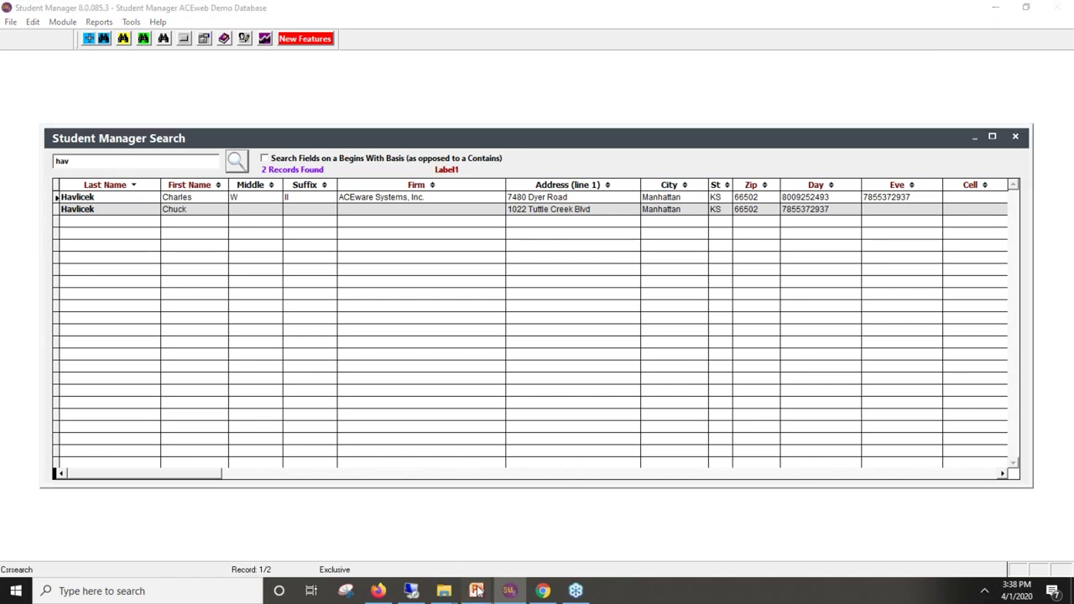
left_click(561, 542)
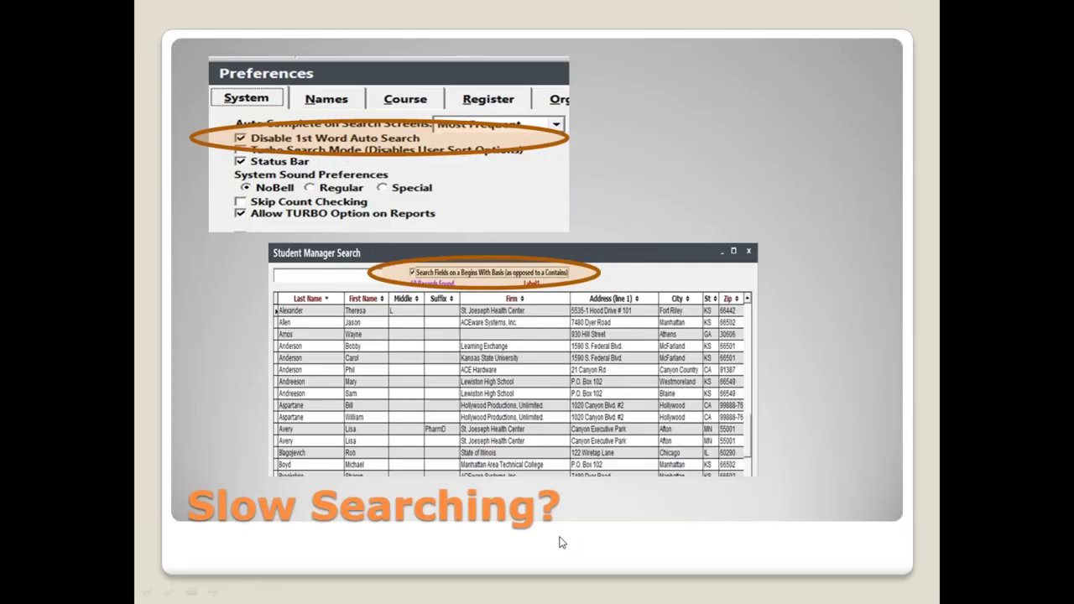
left_click(560, 541)
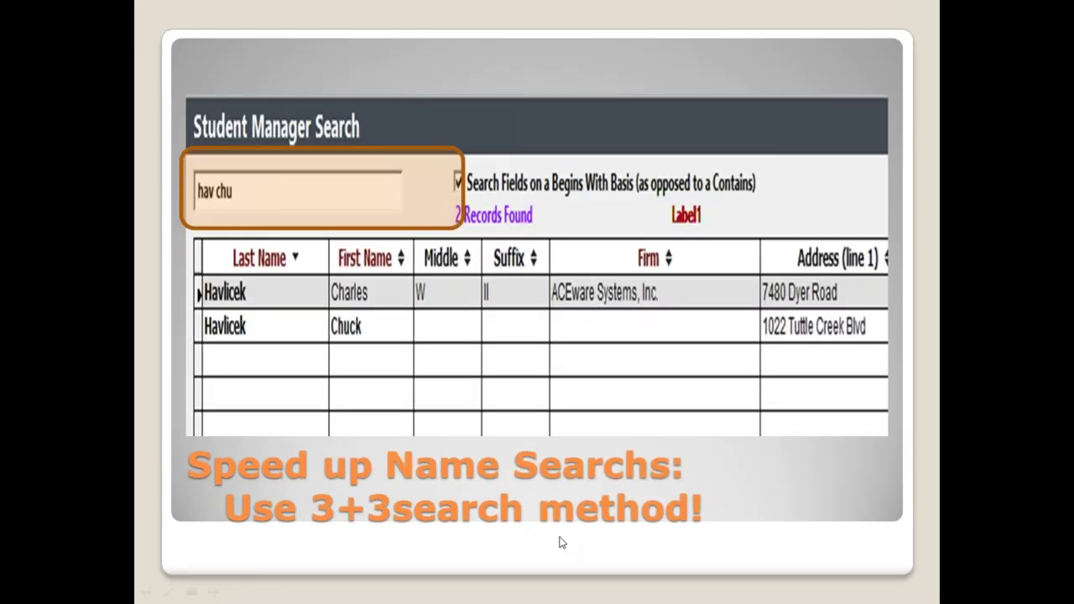
left_click(533, 415)
left_click(451, 504)
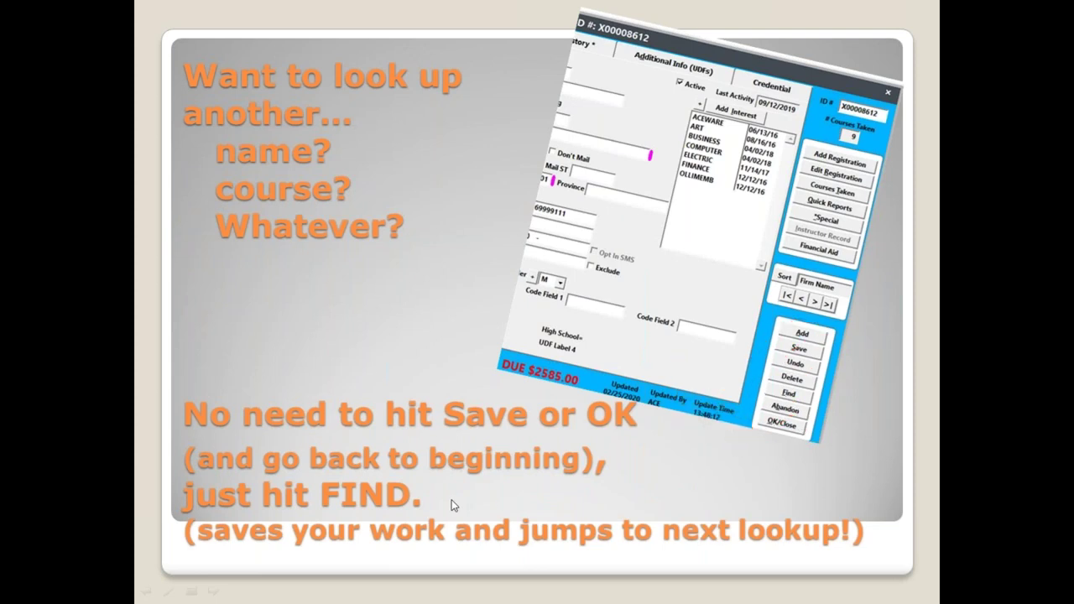
left_click(451, 504)
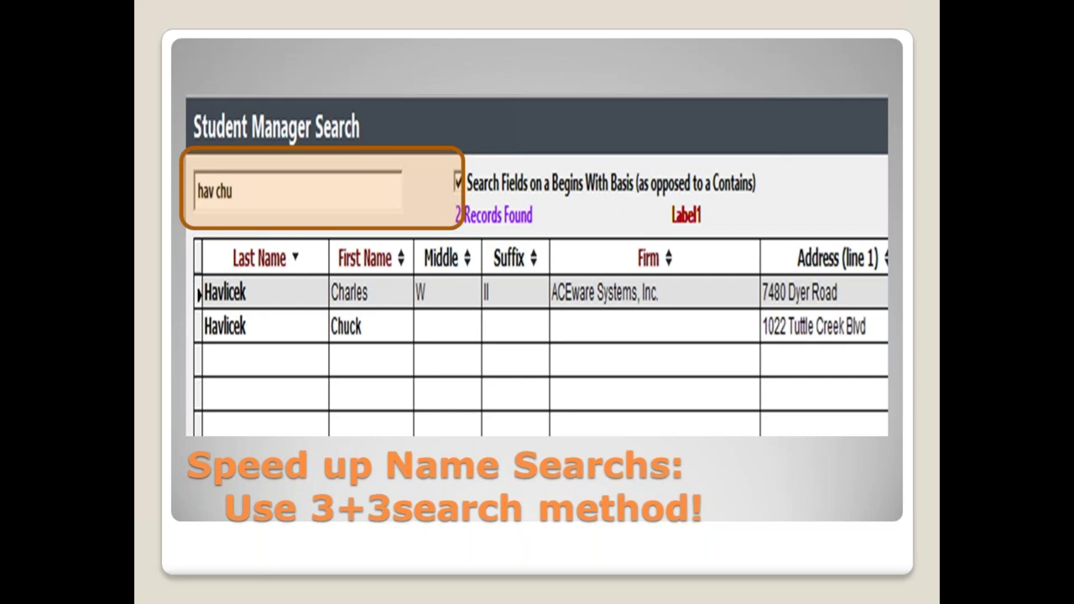
Switch back to Student Manager, clear the name search text and close the search window
key("alt+Tab")
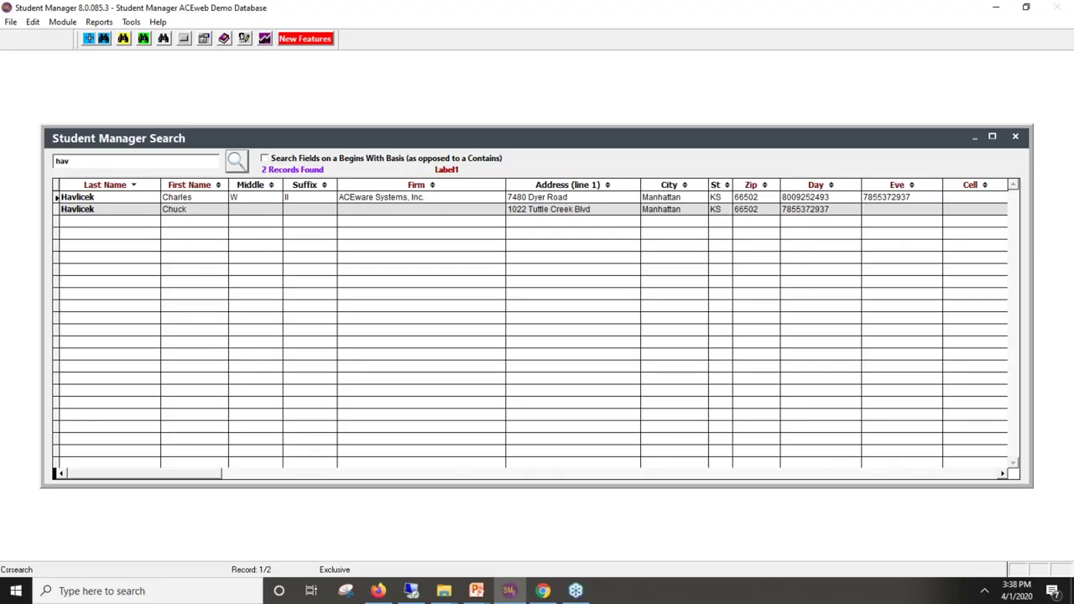
left_click(116, 160)
key("BackSpace")
key("BackSpace")
key("BackSpace")
key("Escape")
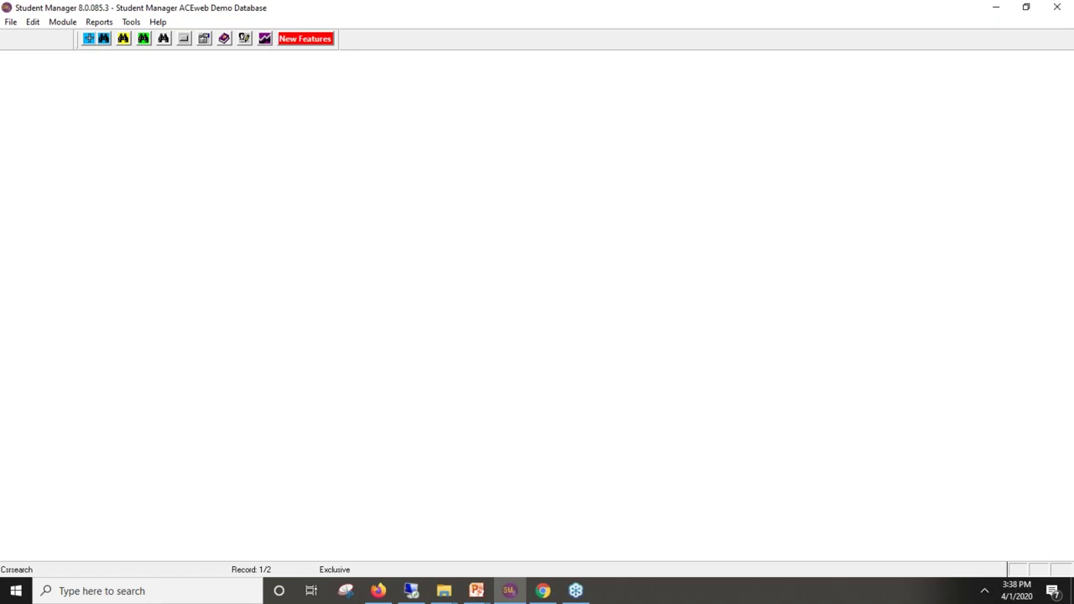
Turn off Disable 1st Word Auto Search in the System preferences and save the preferences
left_click(32, 22)
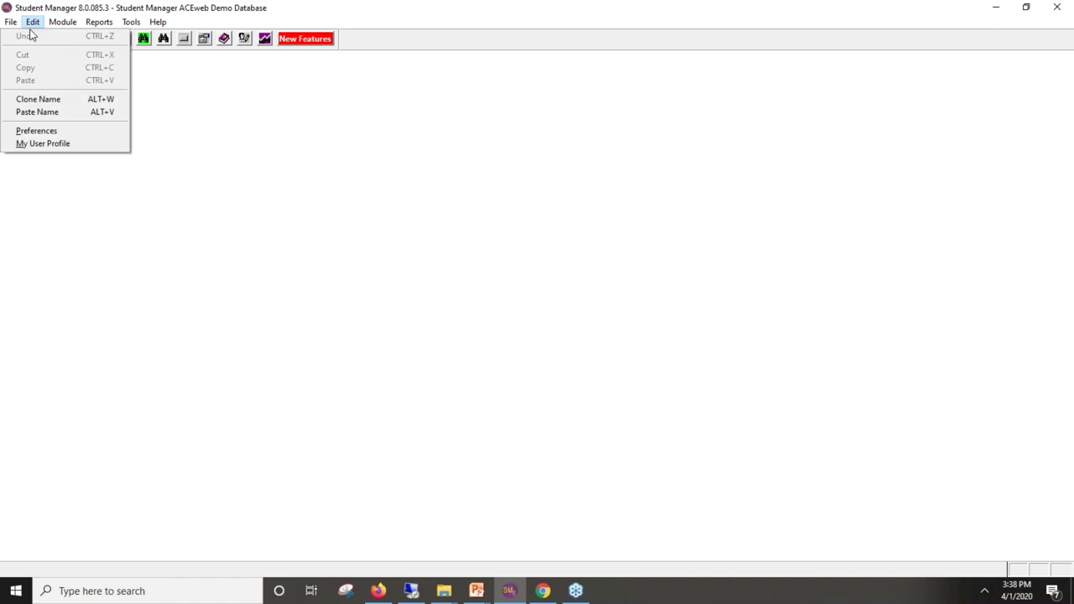
left_click(66, 131)
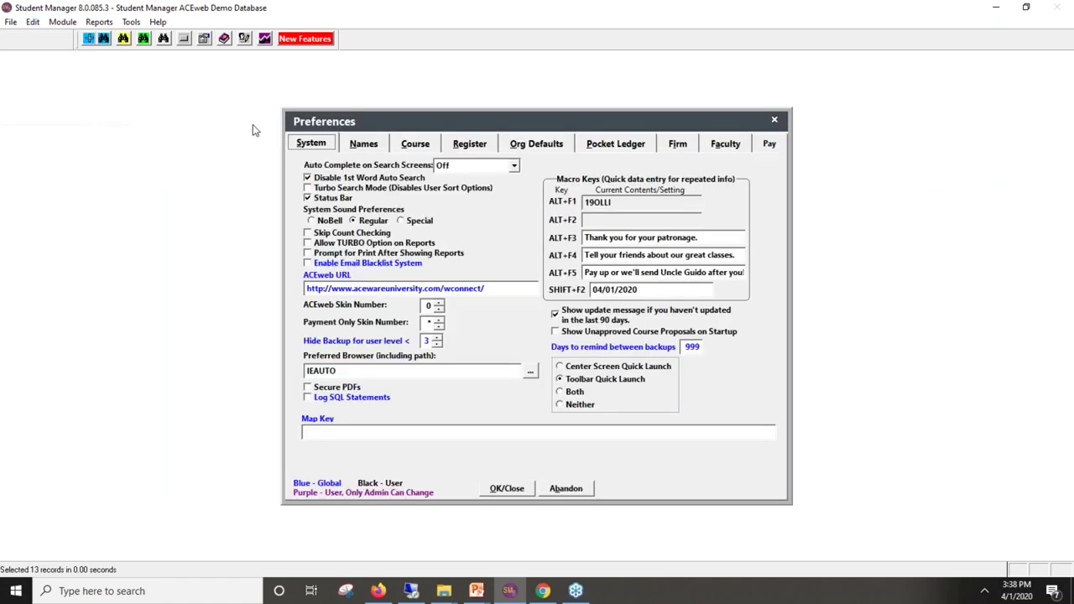
left_click(309, 179)
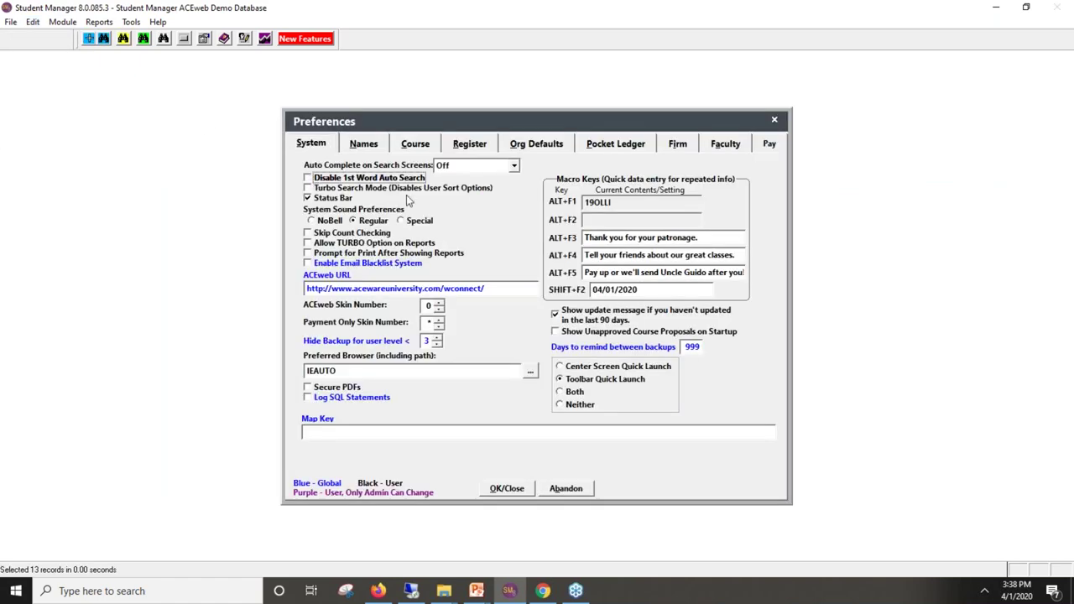
left_click(505, 490)
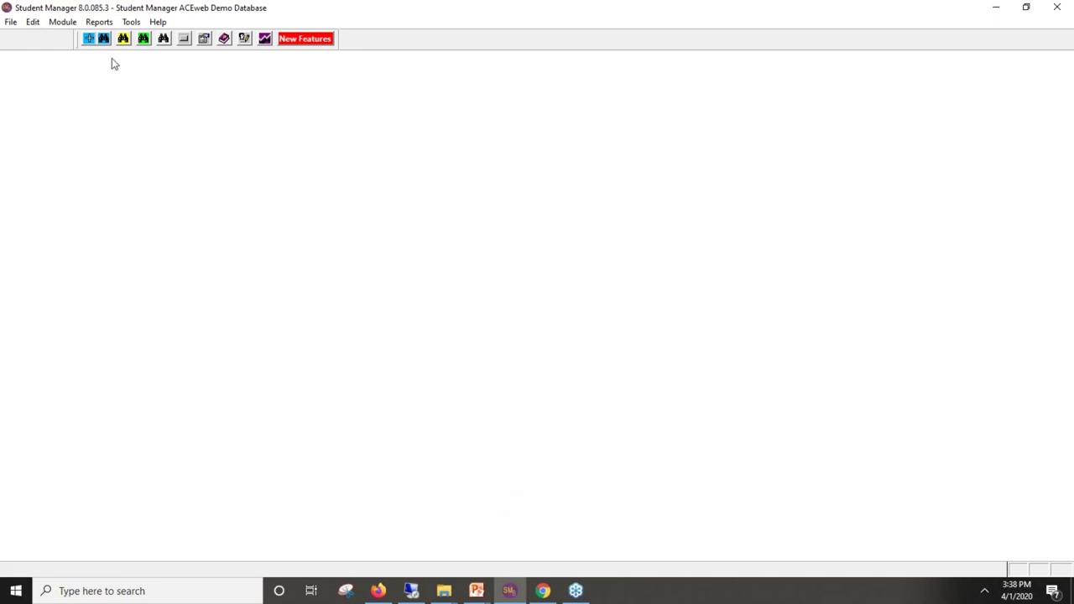
Reopen the name search and look up "and phi", last-name letters followed by first-name letters
left_click(104, 38)
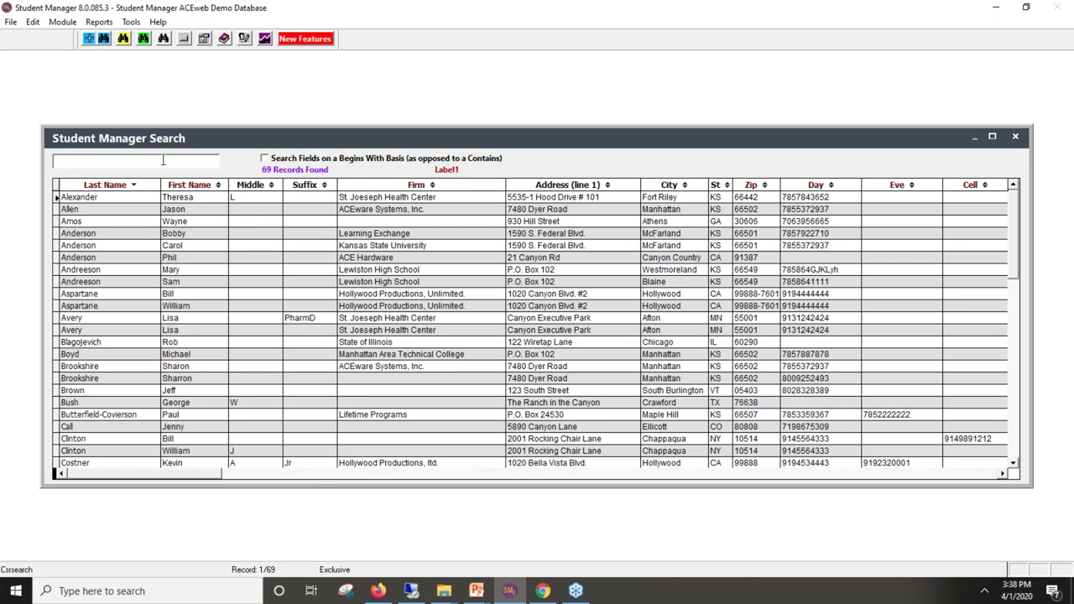
type("and ph")
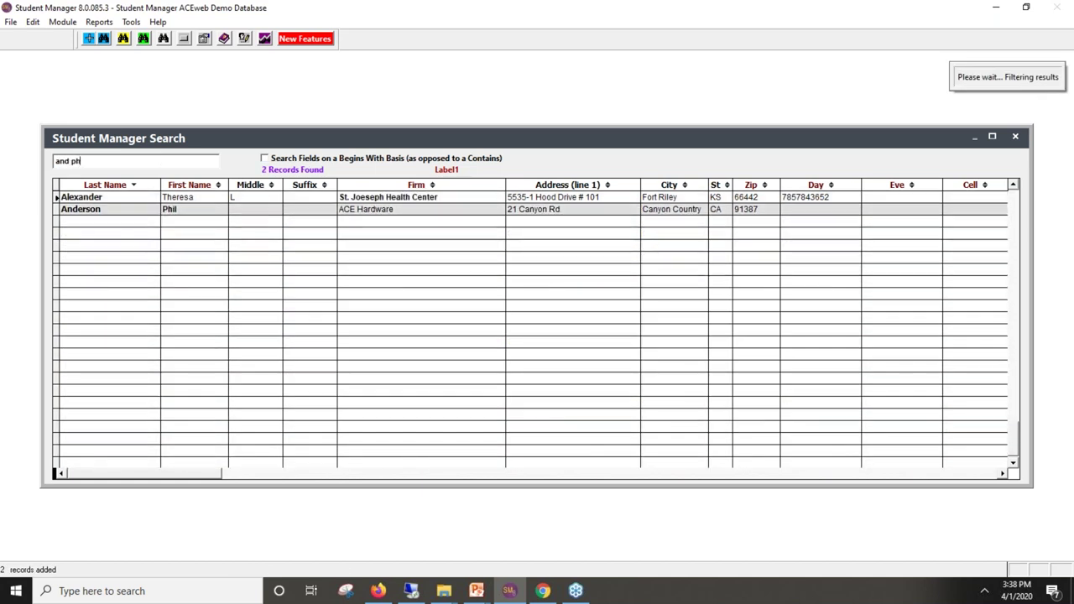
type("i")
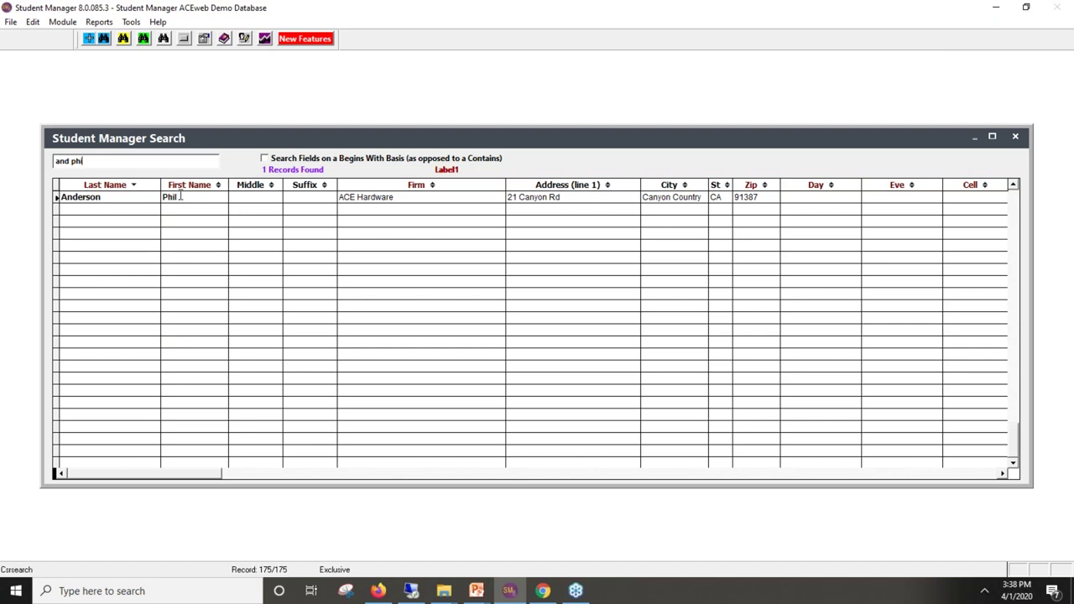
Replace the search text with "phi and" and open the matching person's name record
left_click_drag(126, 160, 7, 141)
key("BackSpace")
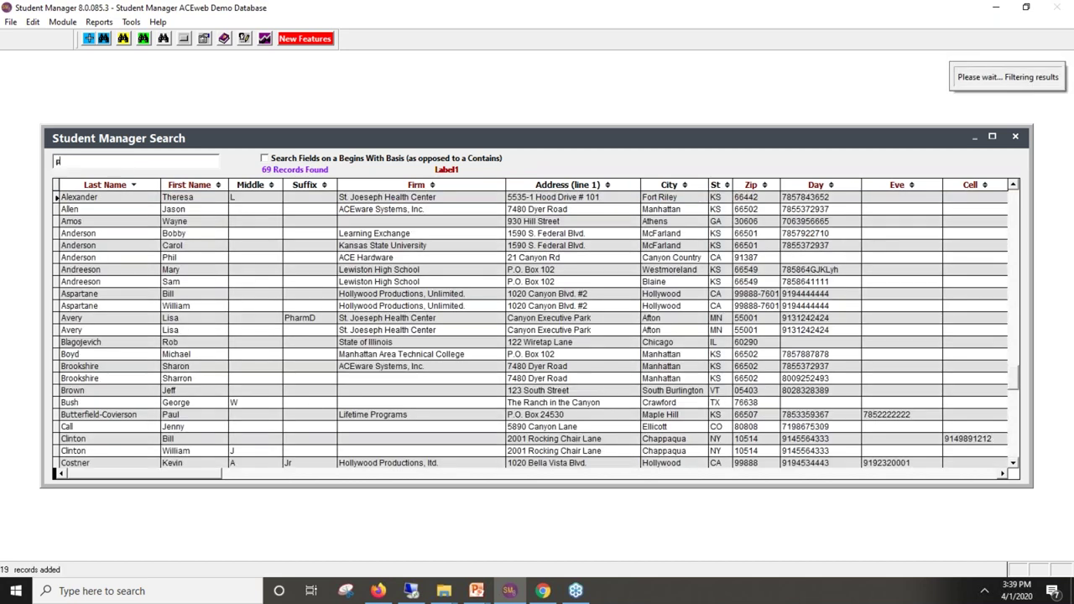
type("phi and")
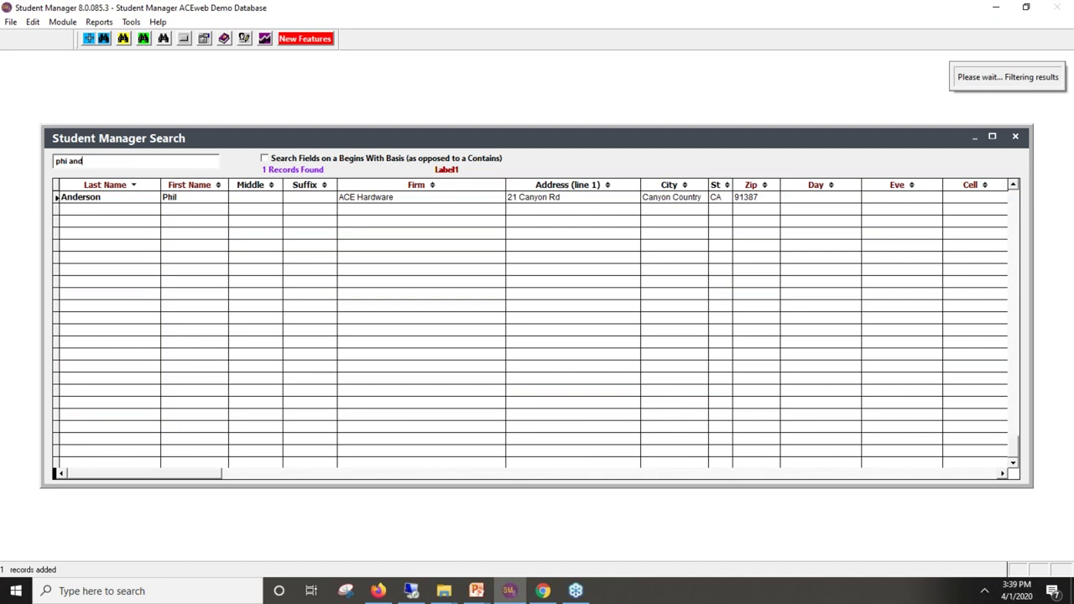
double_click(132, 197)
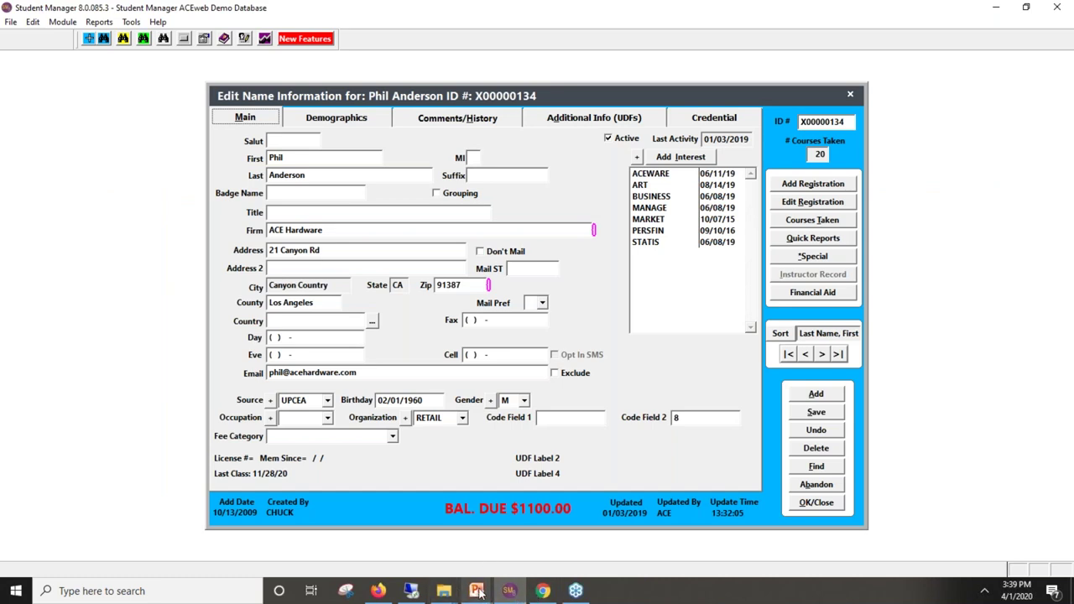
Switch to the PowerPoint slide show and present the slide on using Find to look up another record, revealing its markers
mouse_move(477, 592)
left_click(550, 535)
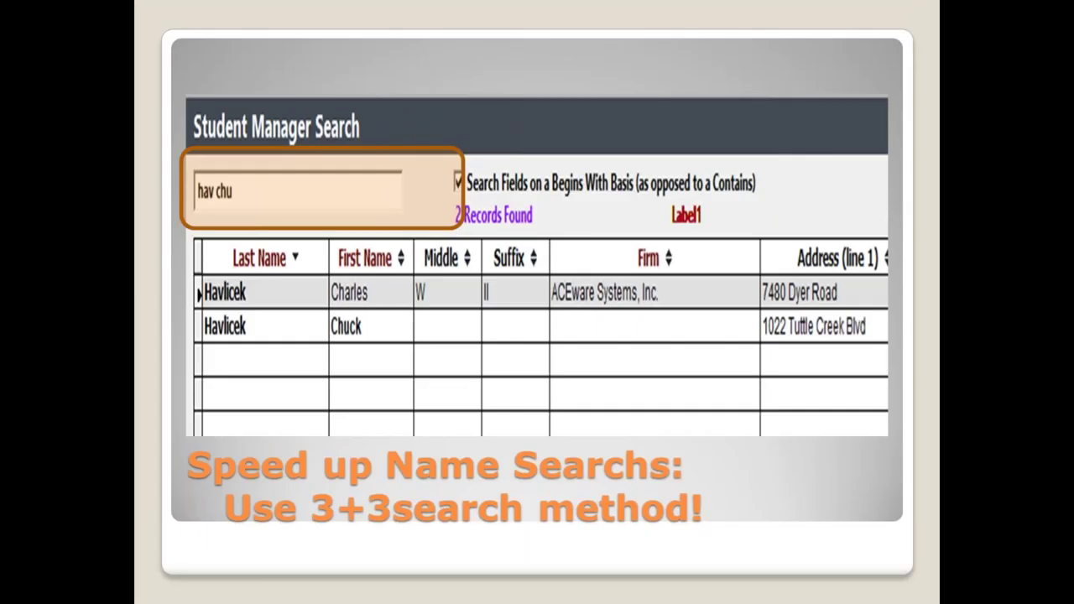
key("Right")
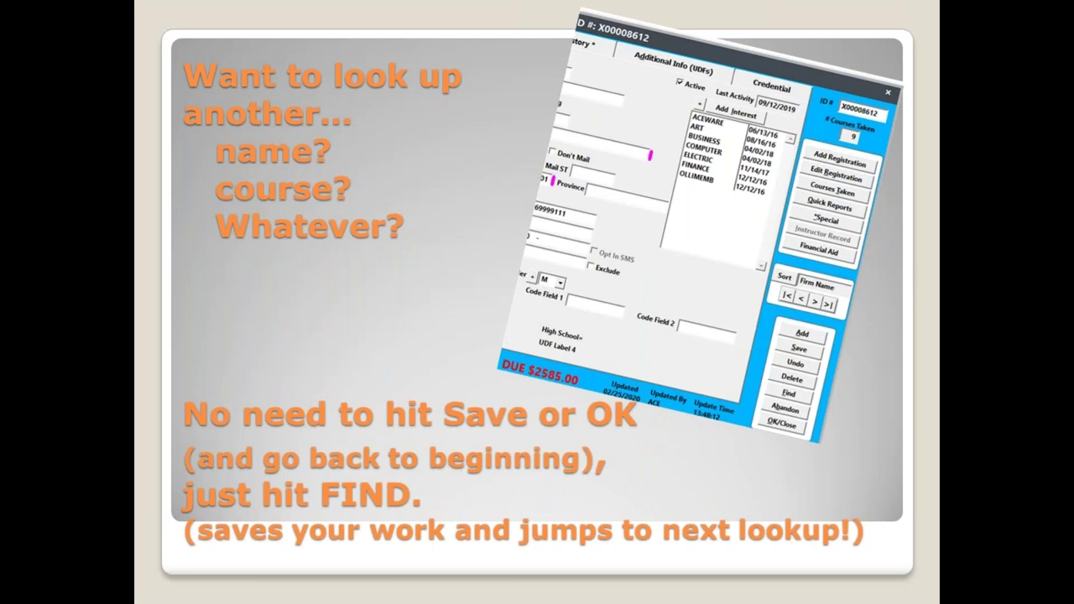
left_click(659, 519)
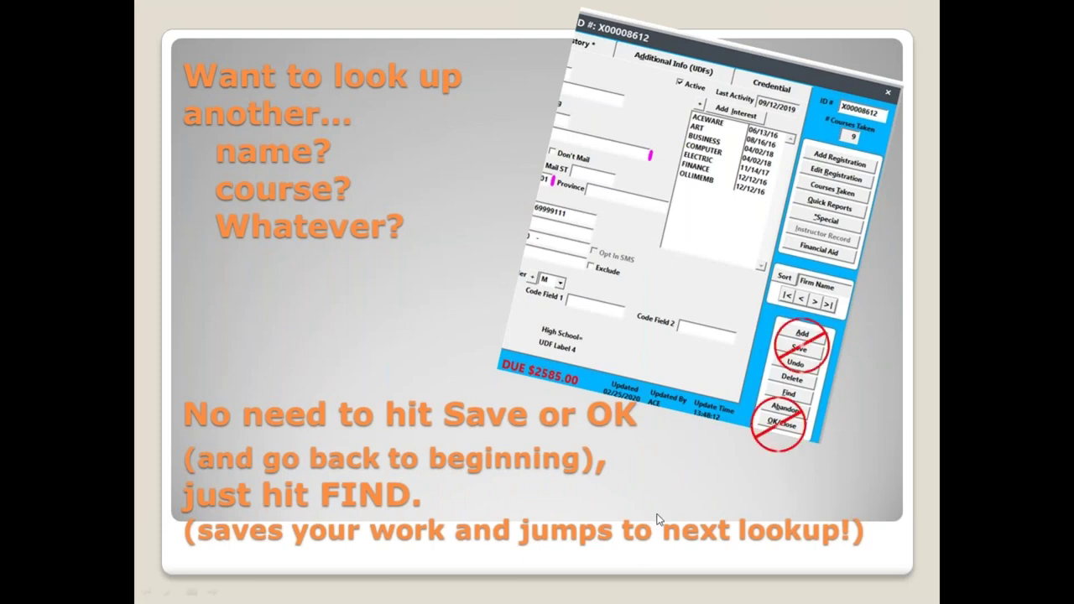
left_click(659, 519)
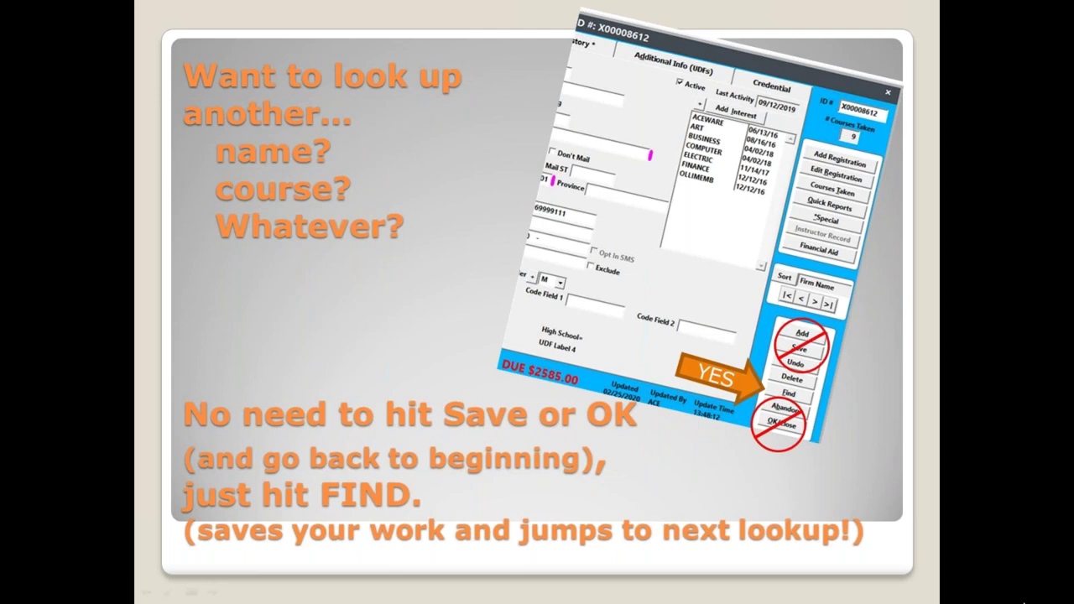
left_click(913, 474)
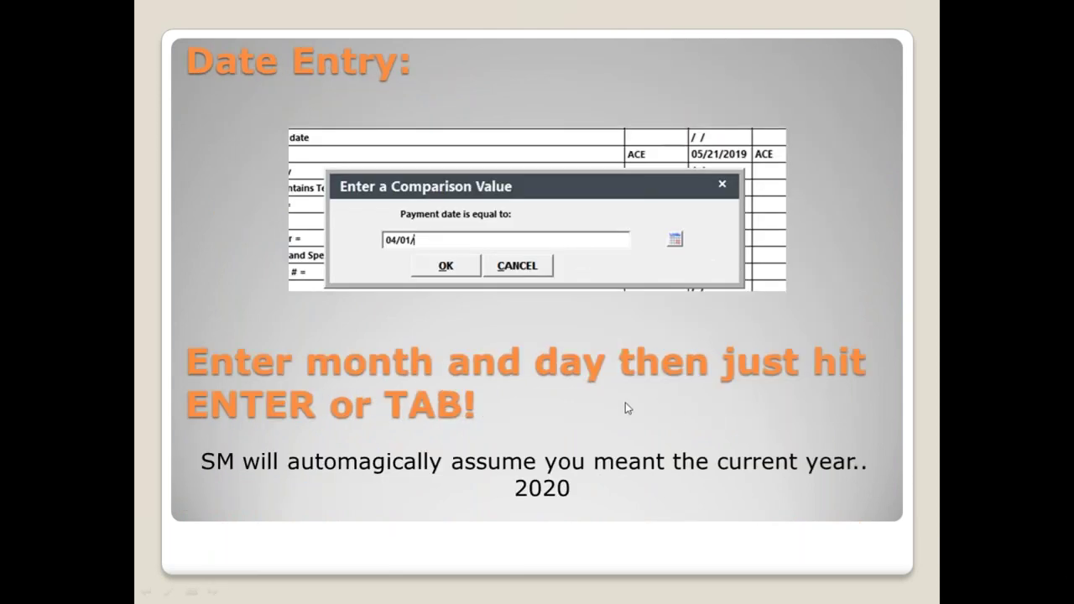
key("Left")
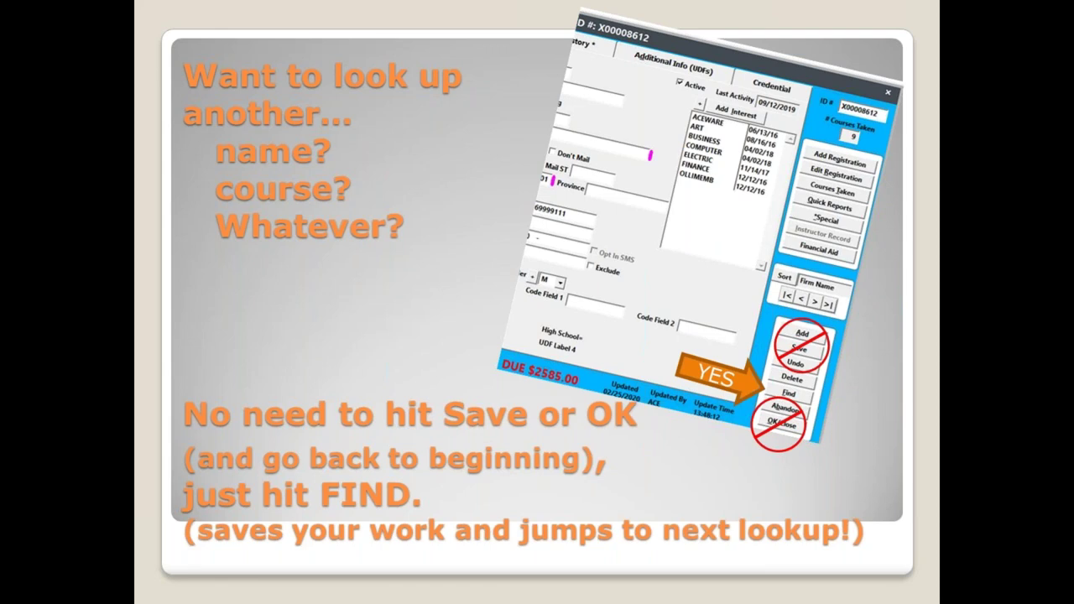
Switch back to Student Manager and browse two name records backward, returning to the original person's record
key("alt+Tab")
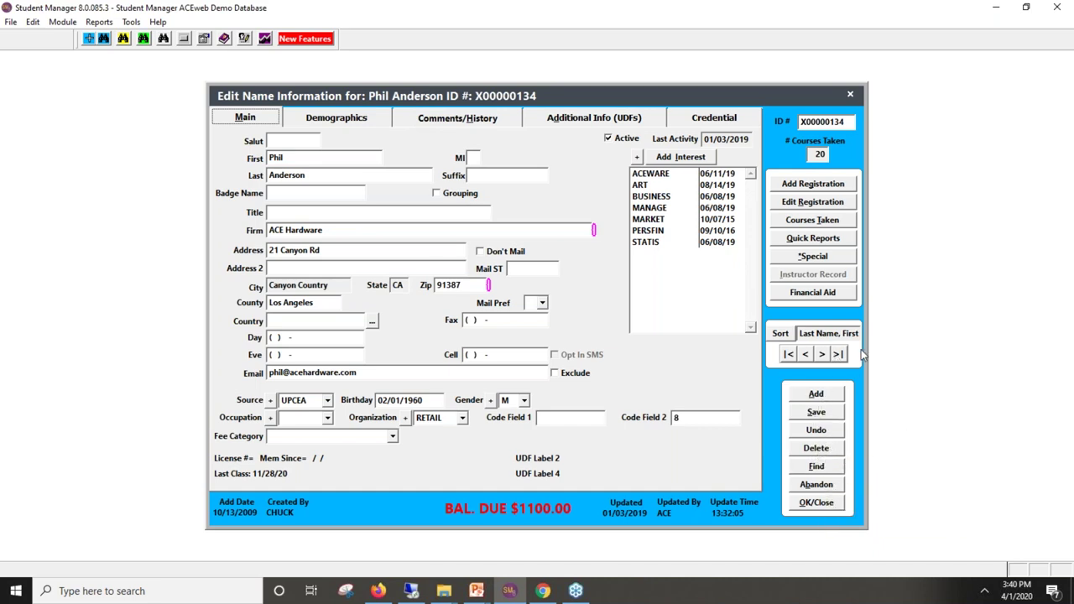
left_click(807, 355)
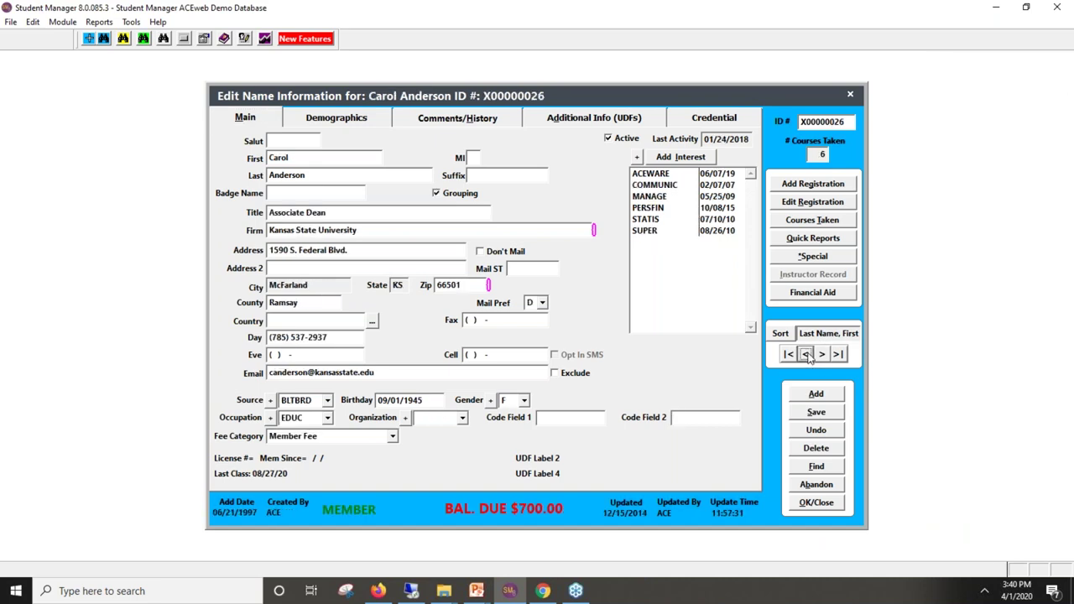
left_click(807, 355)
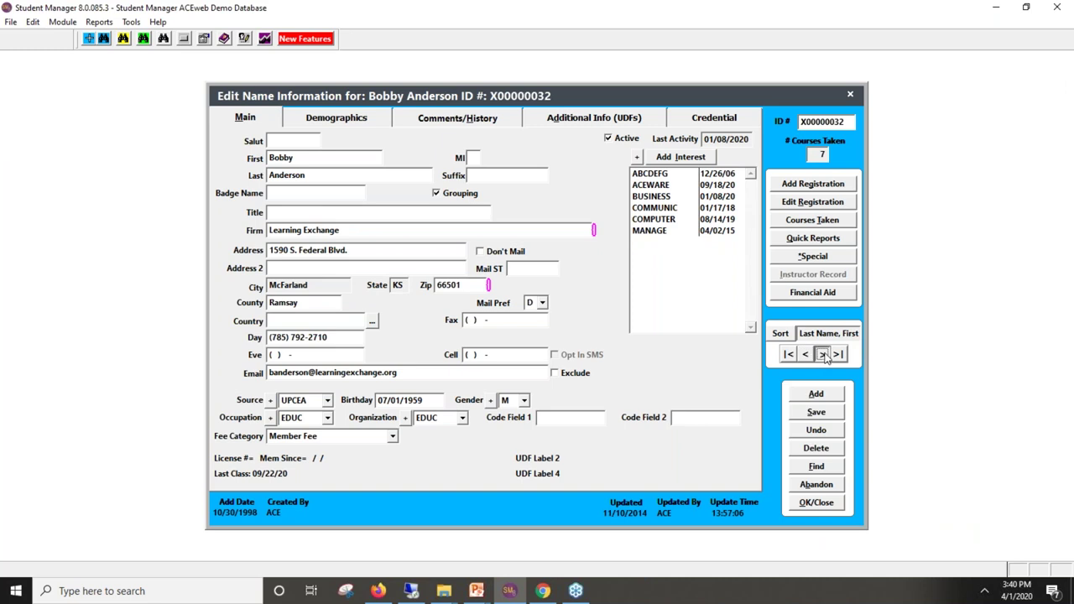
left_click(823, 354)
left_click(824, 354)
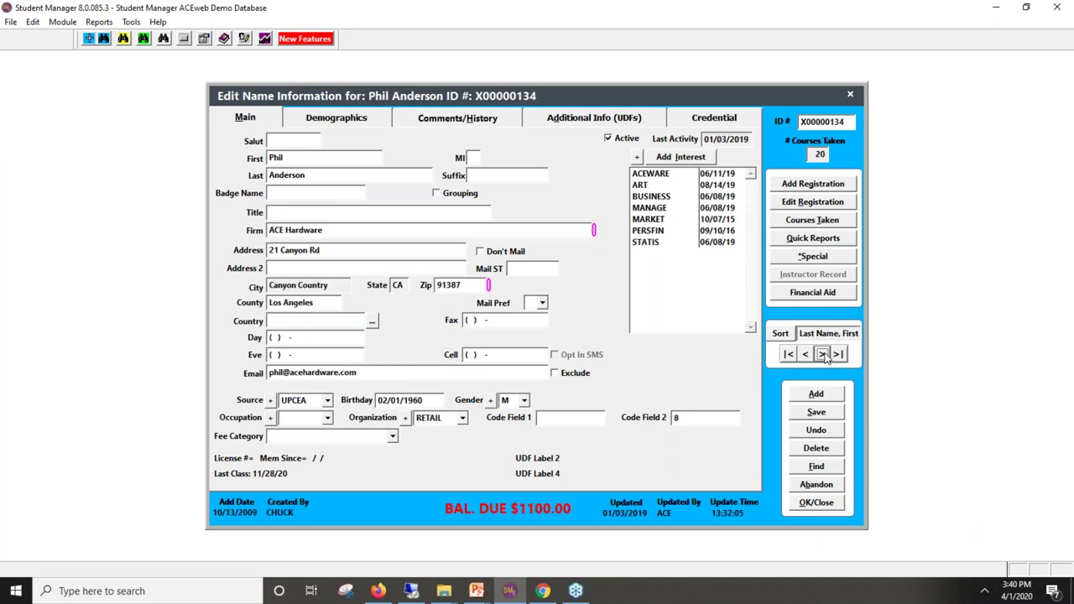
Change the sort order of the name records to Firm
left_click(781, 334)
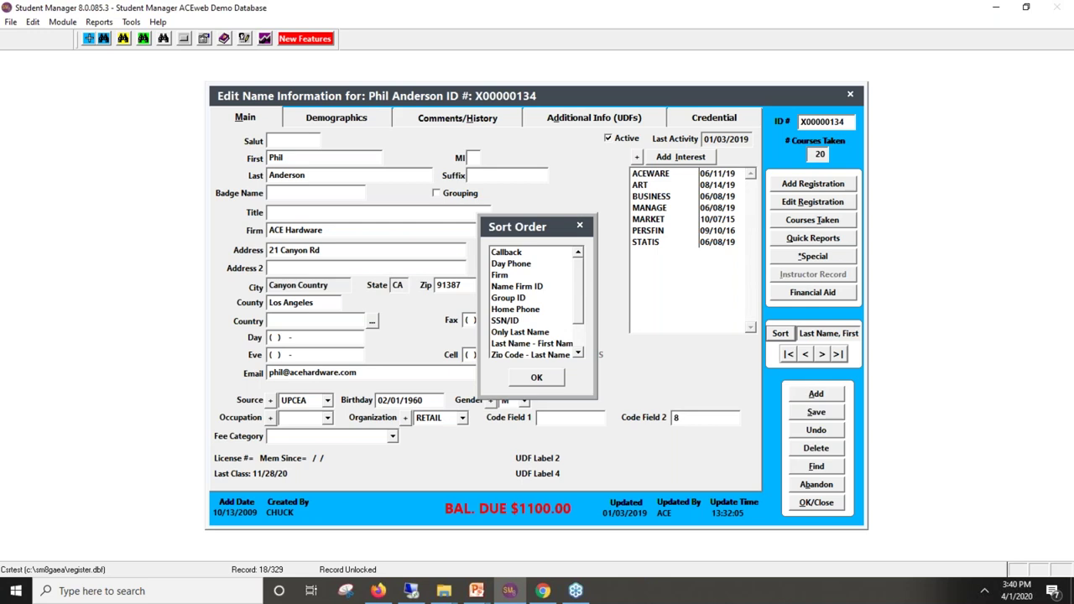
left_click(506, 276)
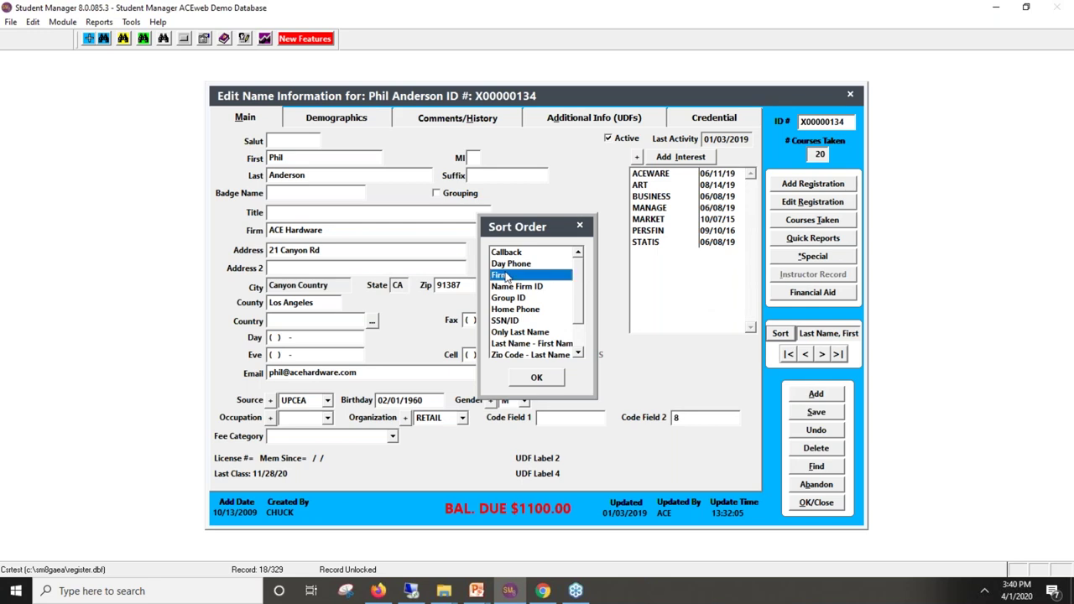
left_click(537, 377)
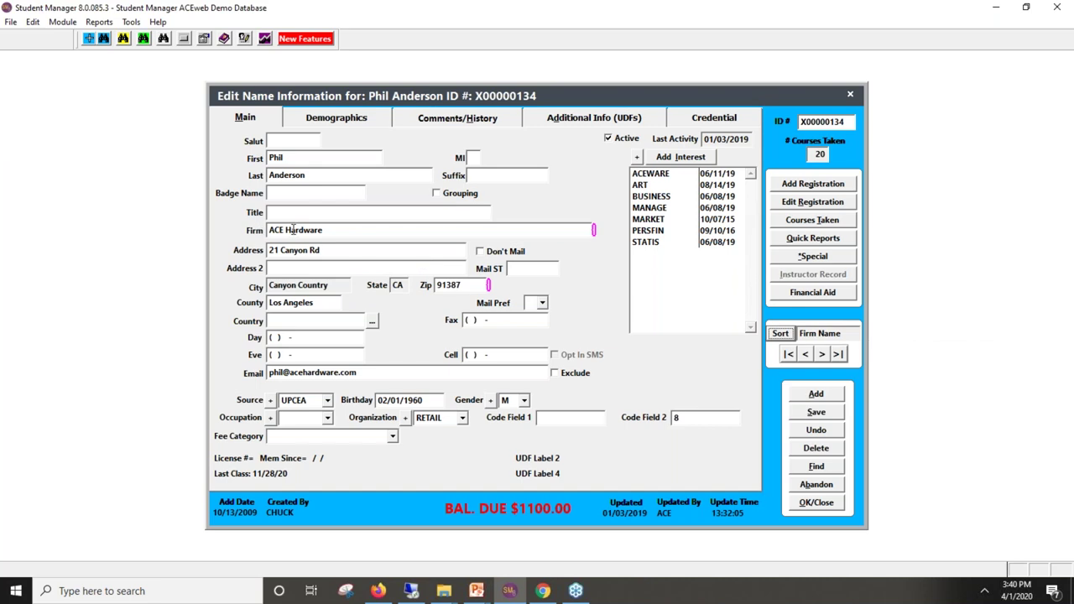
Browse forward through several name records in firm order to the ACEware Systems president's record, dismissing the Special Needs notices
left_click(823, 354)
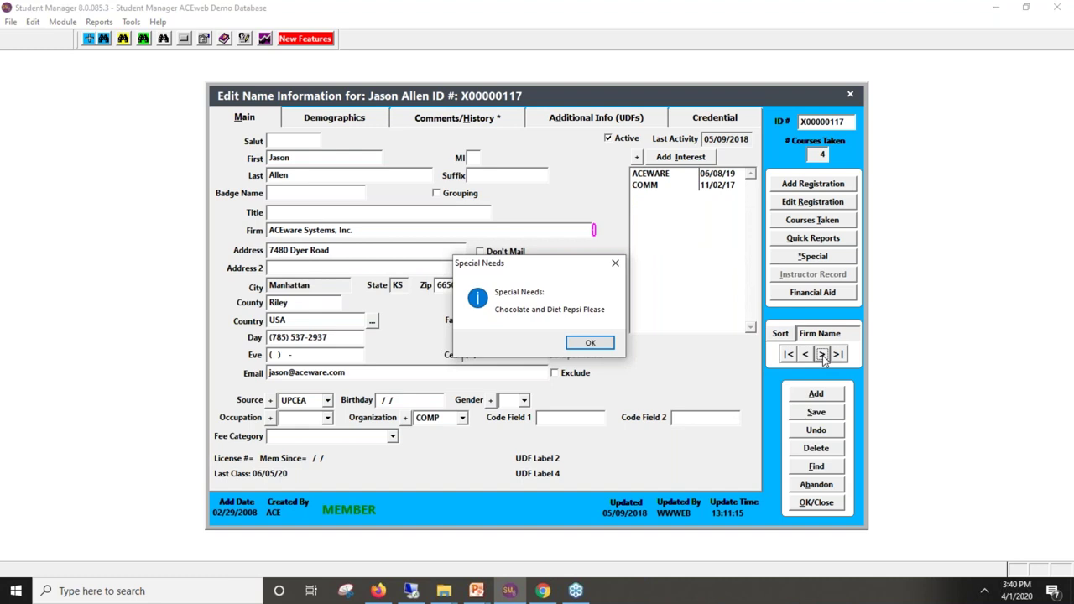
left_click(590, 342)
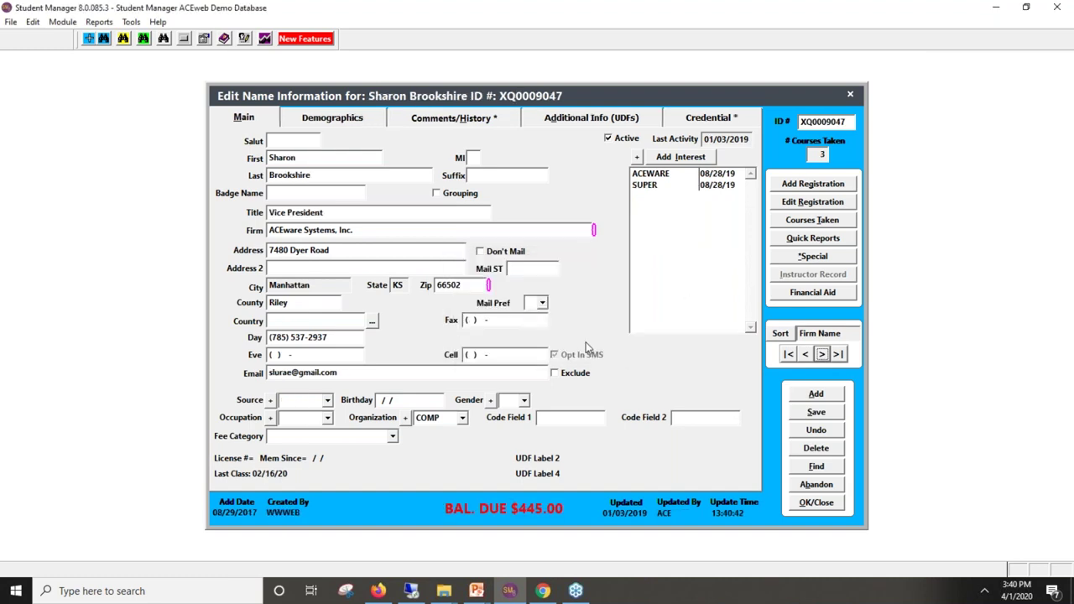
left_click(822, 355)
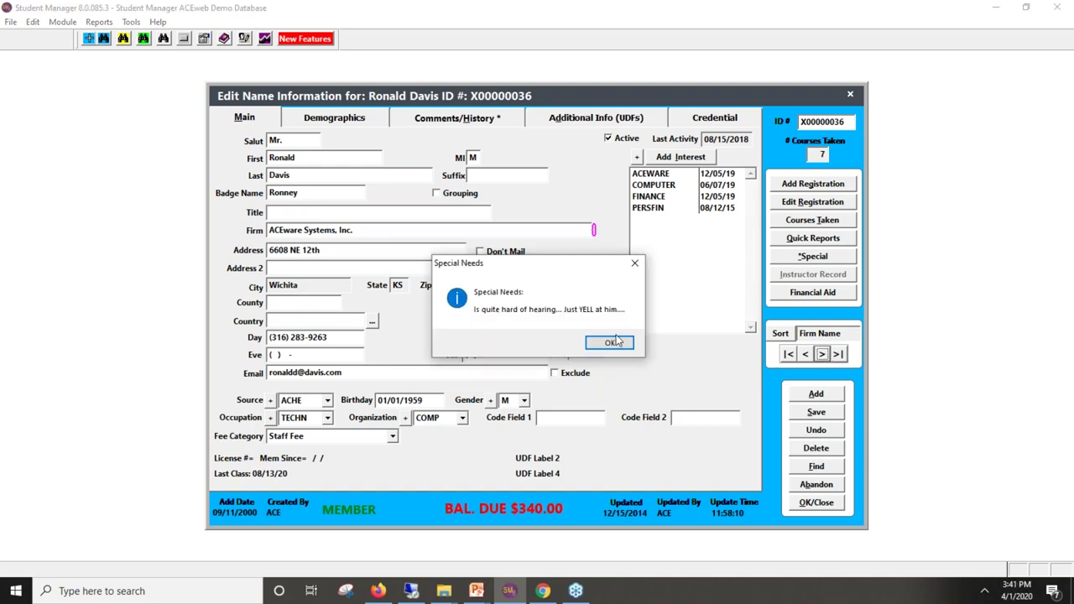
left_click(616, 341)
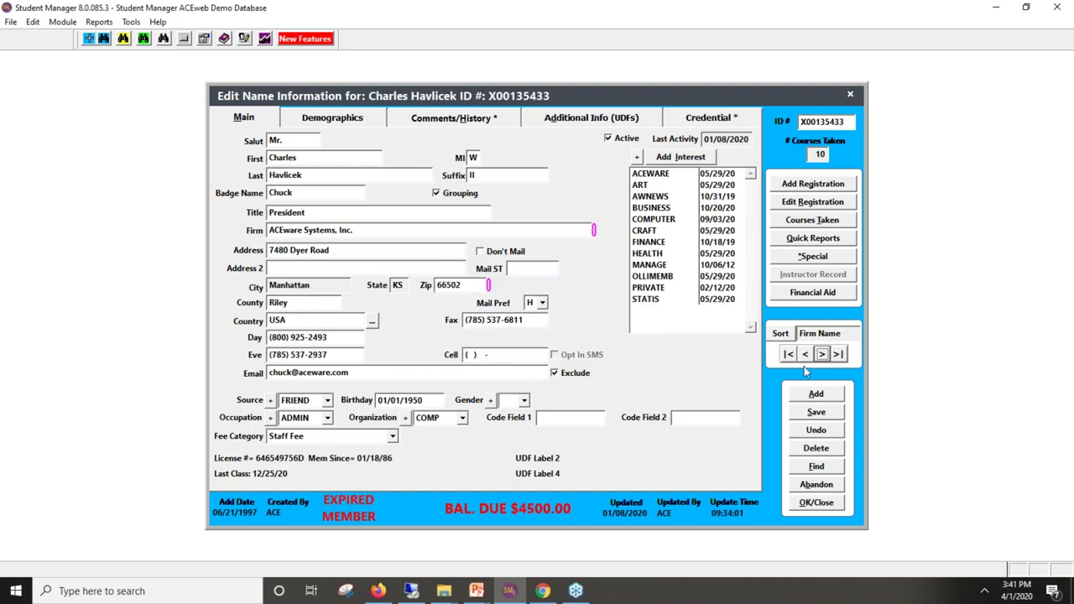
Review the record's comments, contact history and Special Needs note, and return to its main details
left_click(497, 119)
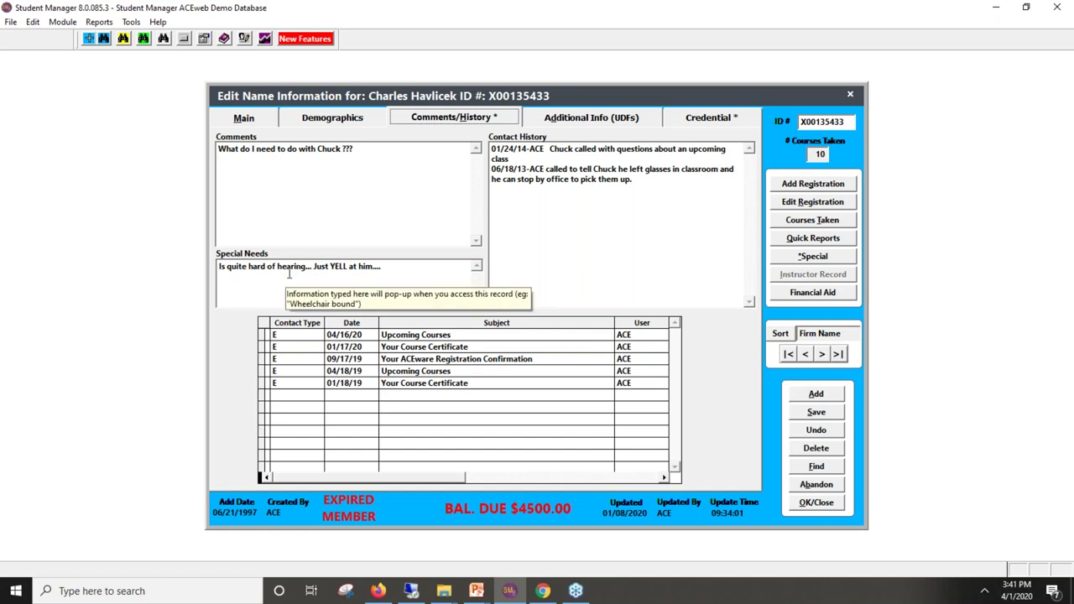
left_click(256, 123)
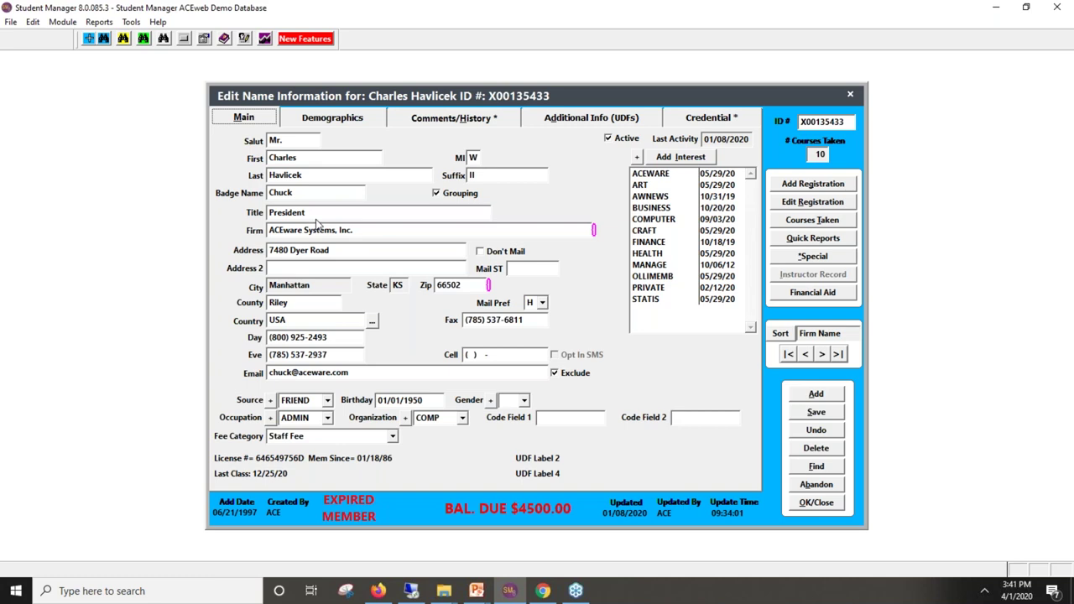
left_click(429, 118)
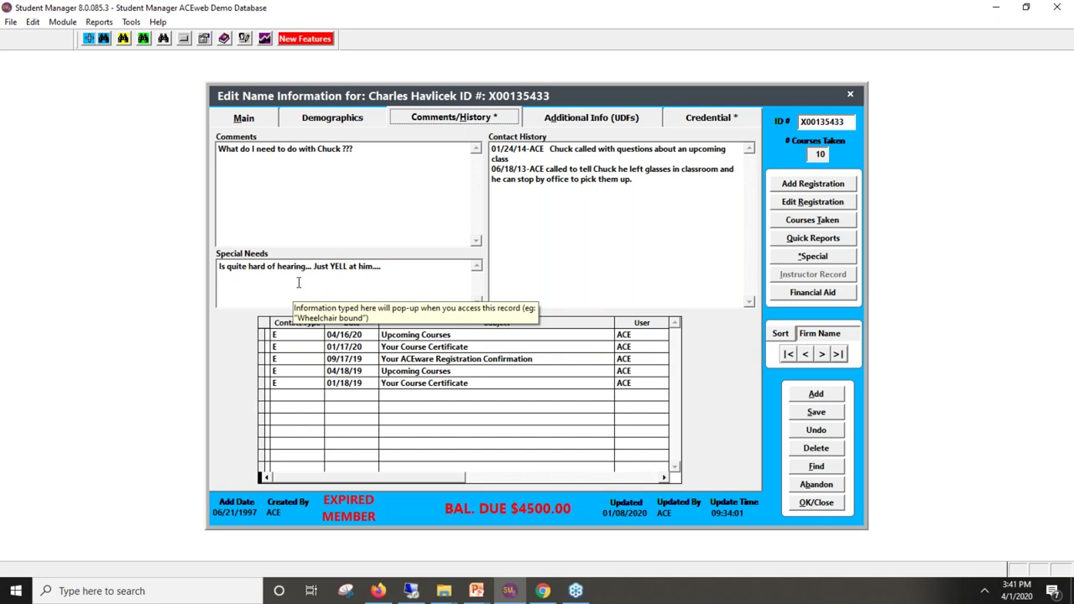
left_click(246, 119)
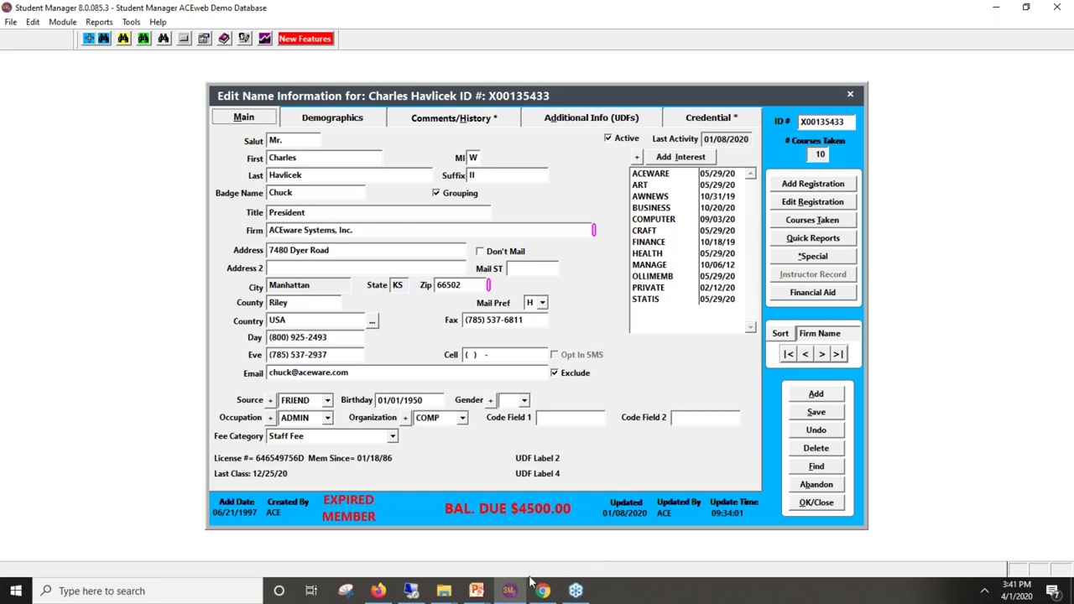
Switch briefly to the PowerPoint slide on using Find and return to Student Manager
mouse_move(531, 583)
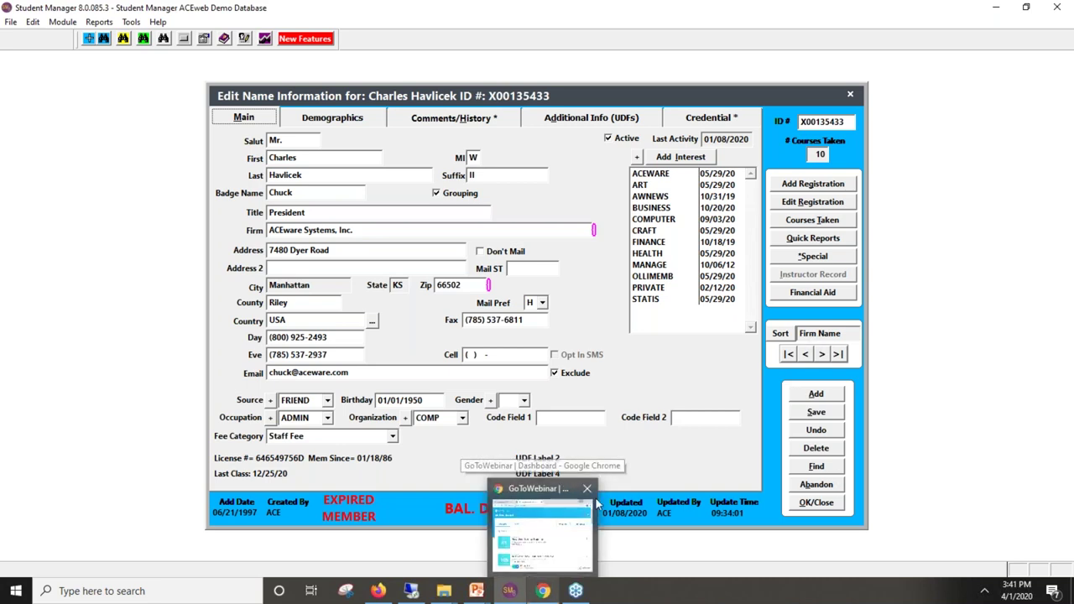
mouse_move(476, 591)
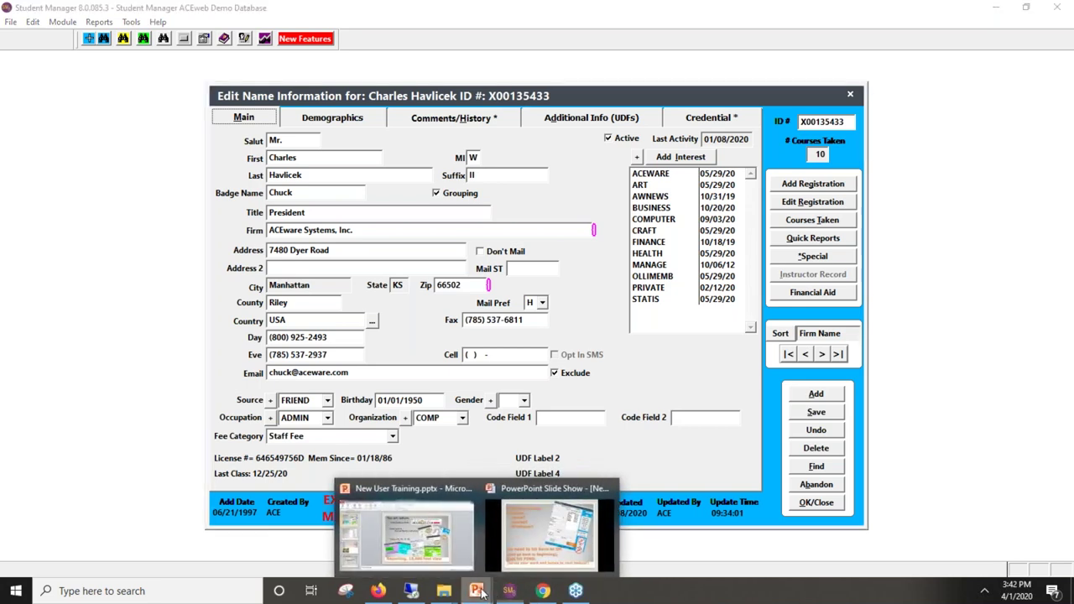
left_click(545, 533)
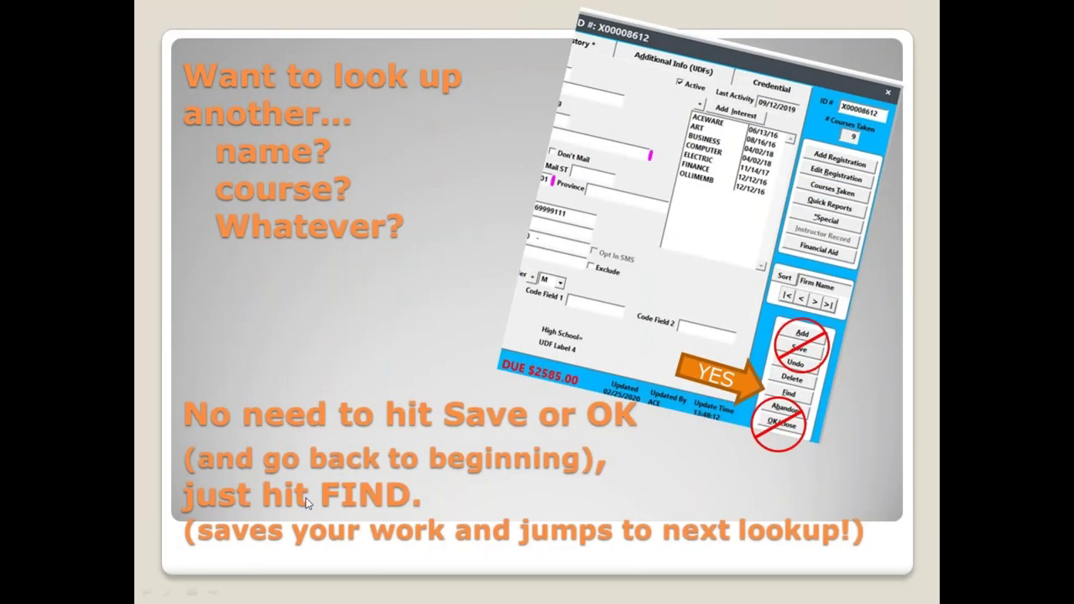
key("alt+Tab")
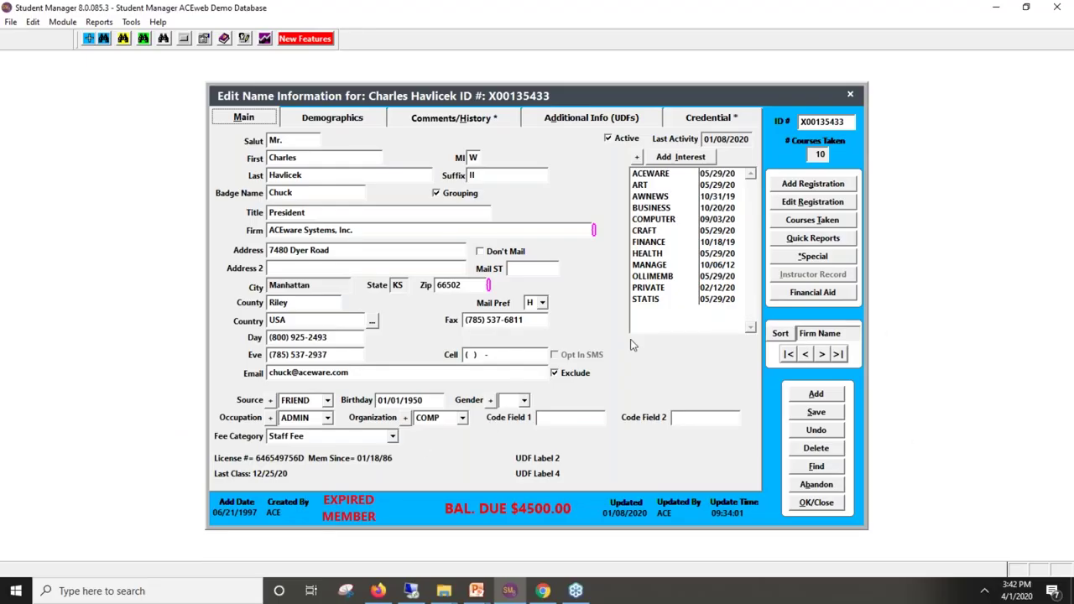
Replace the badge name with a shortened form of the first name and save the record through Find
left_click(332, 192)
type("Chas")
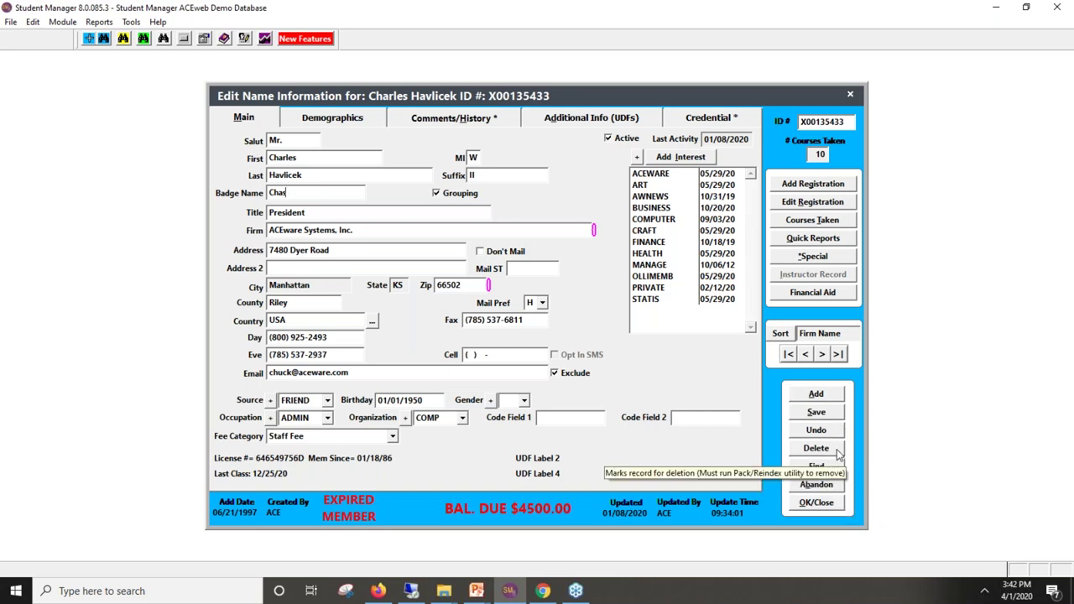
left_click(819, 467)
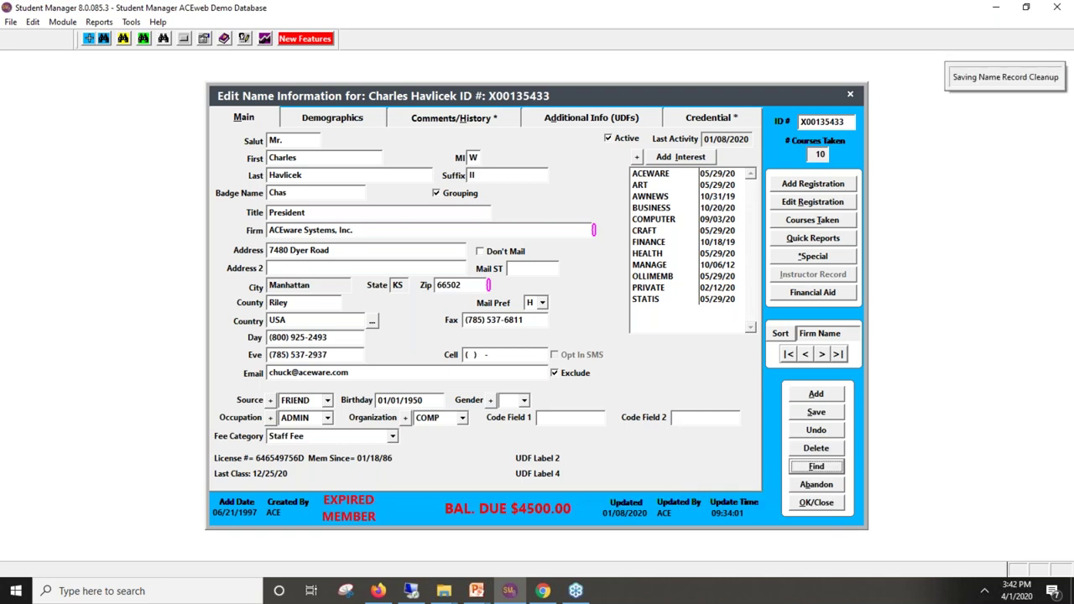
Search by the first letters of the surname and reopen the same person's record, dismissing the Special Needs notice
type("a")
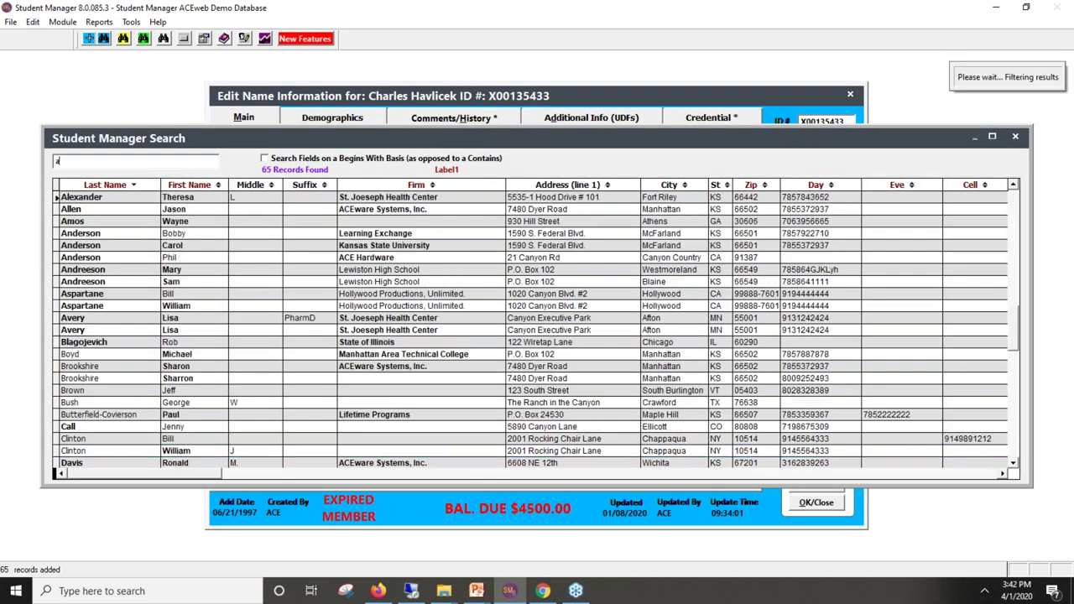
type("av")
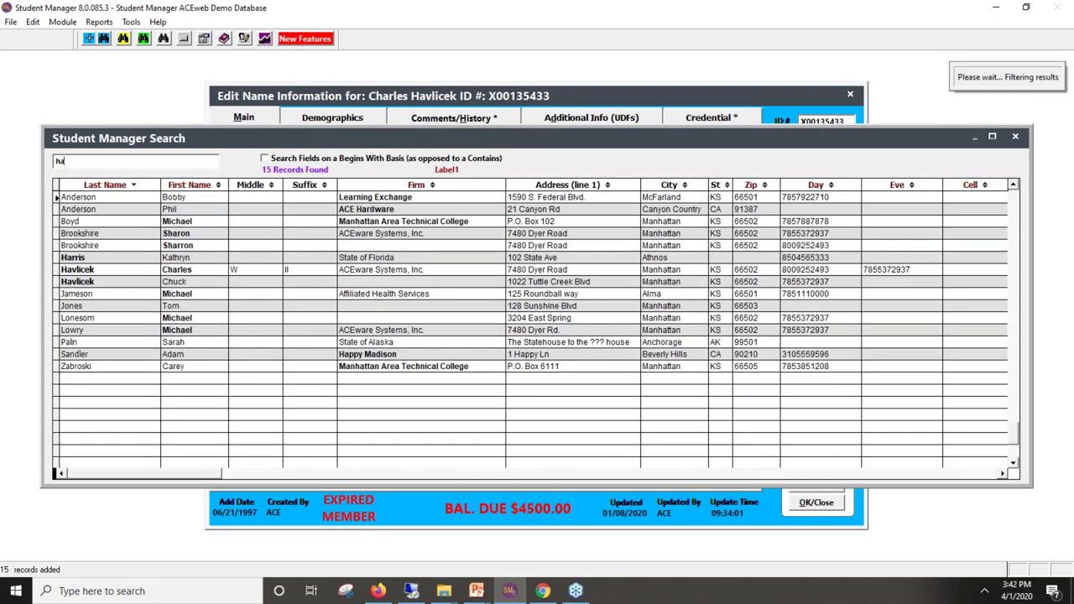
double_click(104, 197)
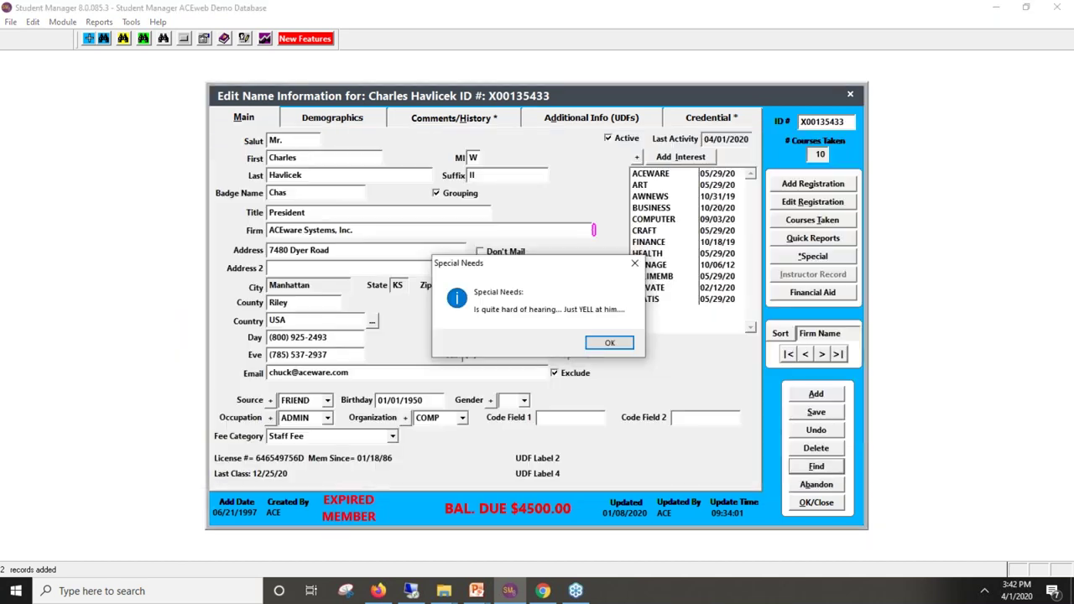
left_click(610, 342)
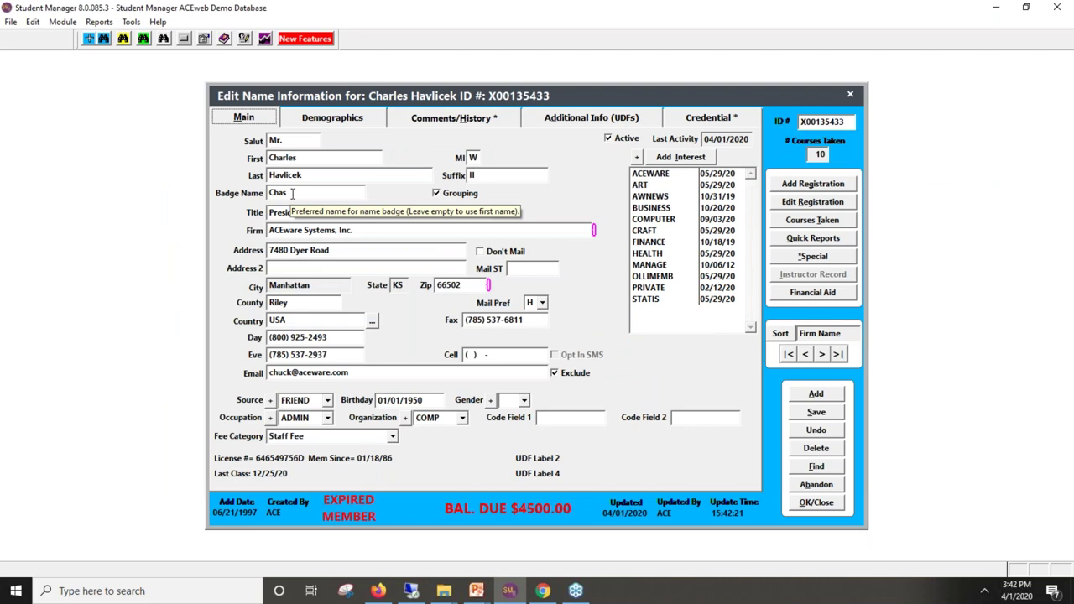
Switch to the PowerPoint slide show and advance from the Find slide to the Date Entry slide
mouse_move(512, 592)
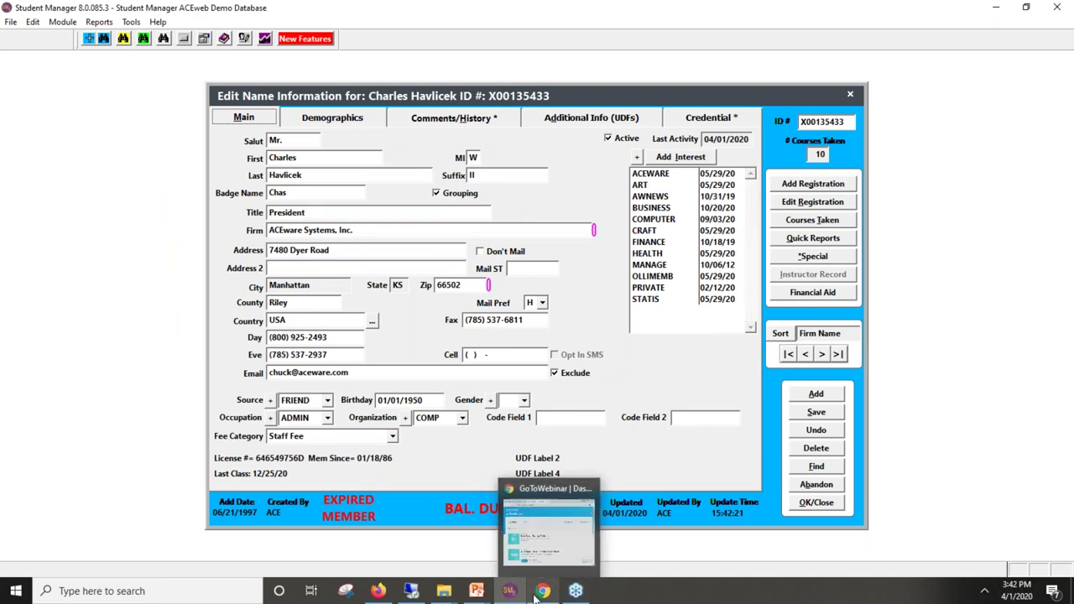
left_click(540, 554)
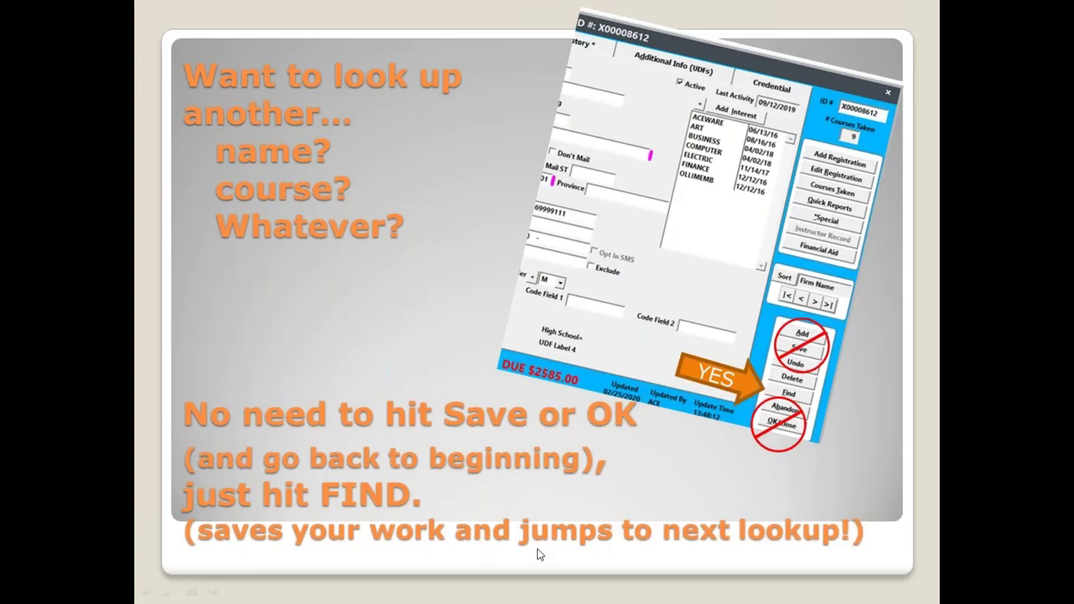
key("Left")
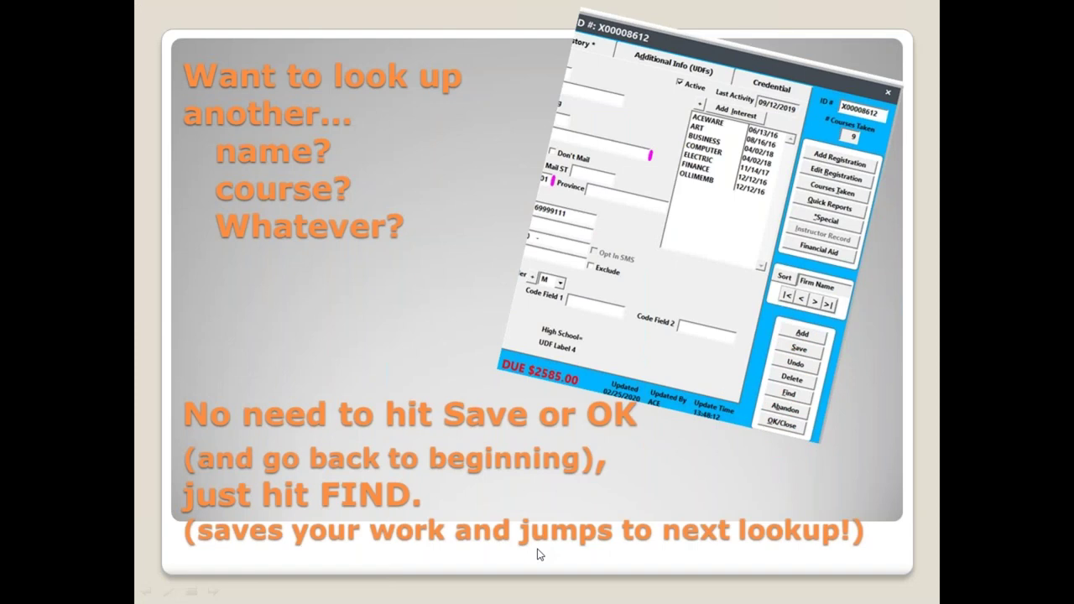
right_click(539, 554)
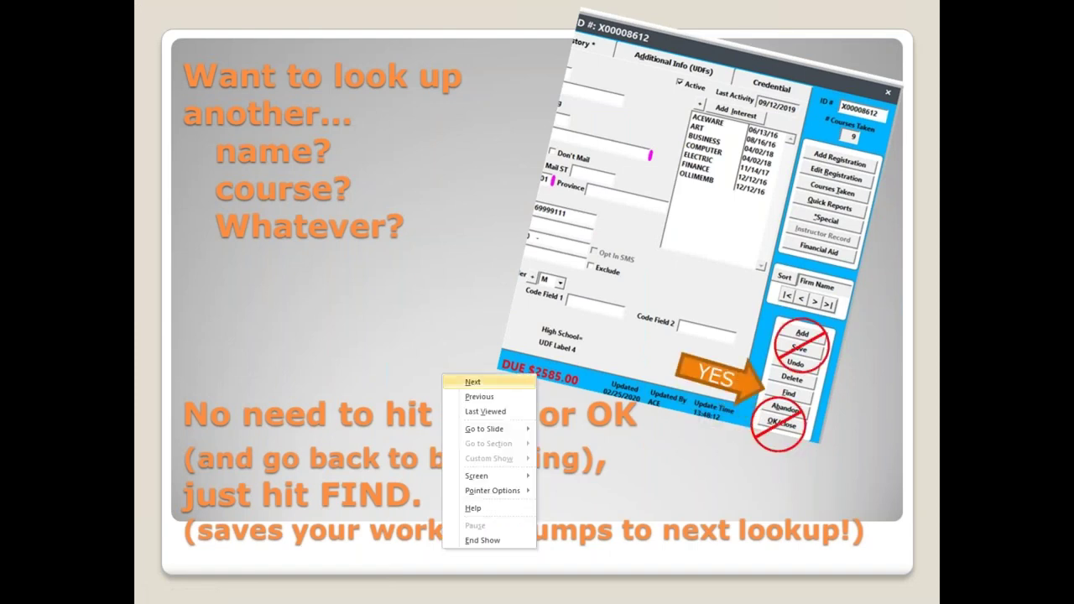
key("Escape")
left_click(672, 476)
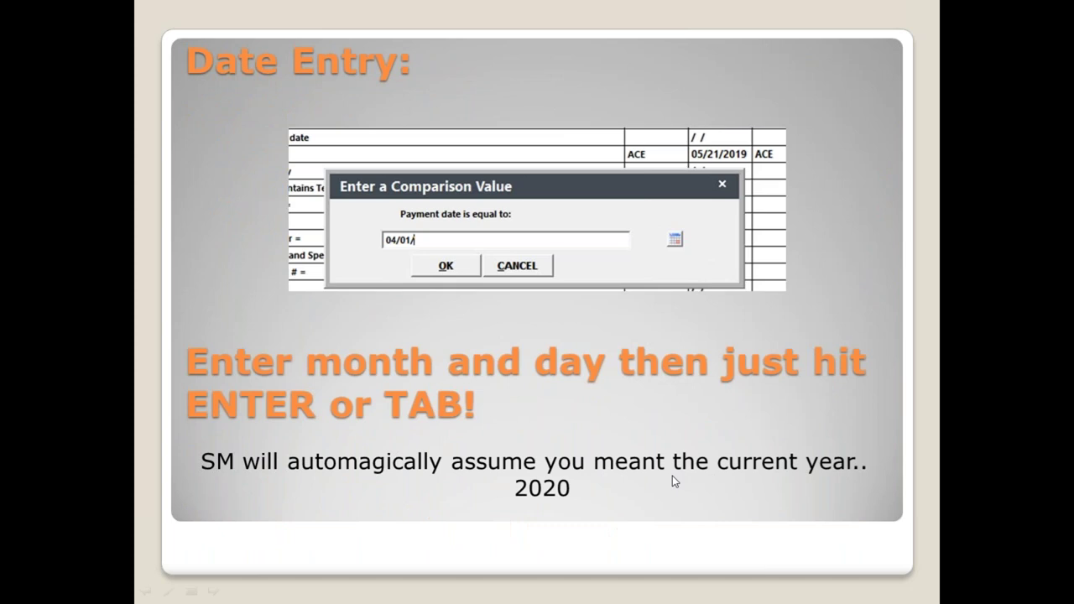
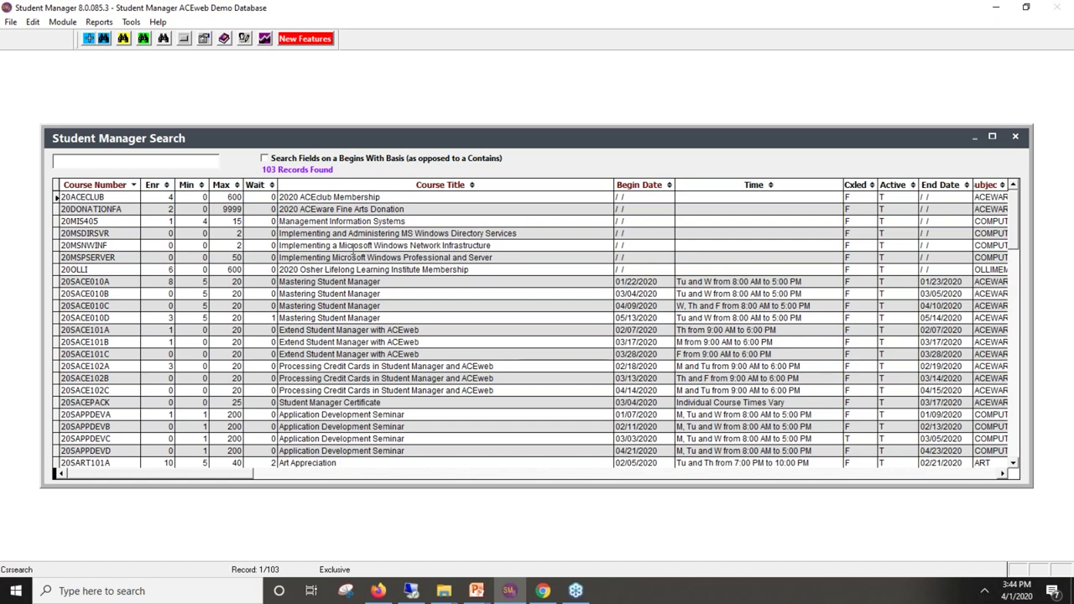
Open course 20SACE010C, go back to course 20SACE010B, clear its Active status and close it with OK
double_click(335, 306)
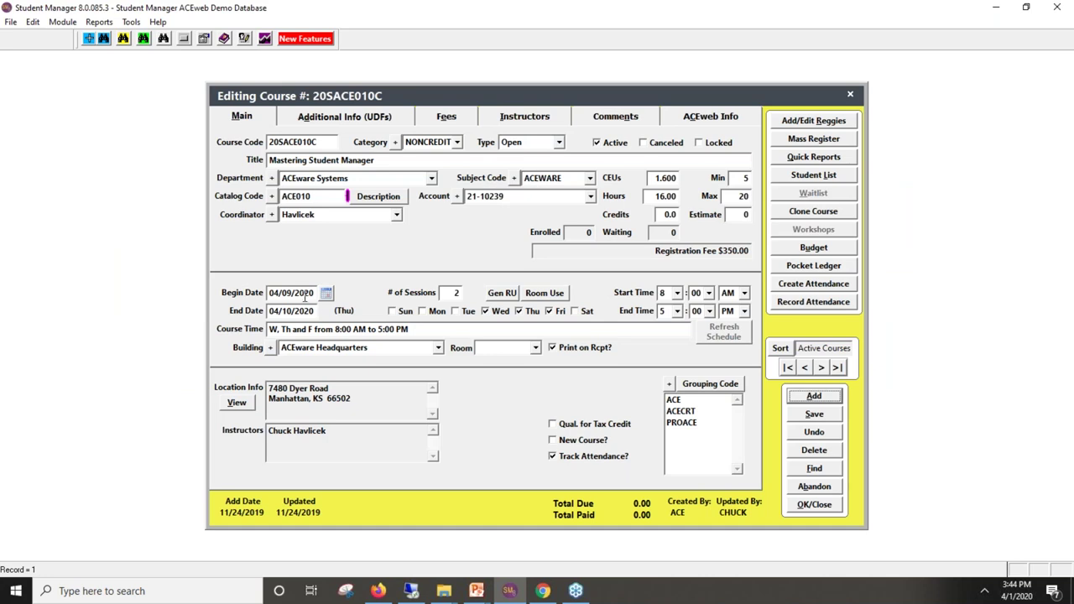
left_click(804, 369)
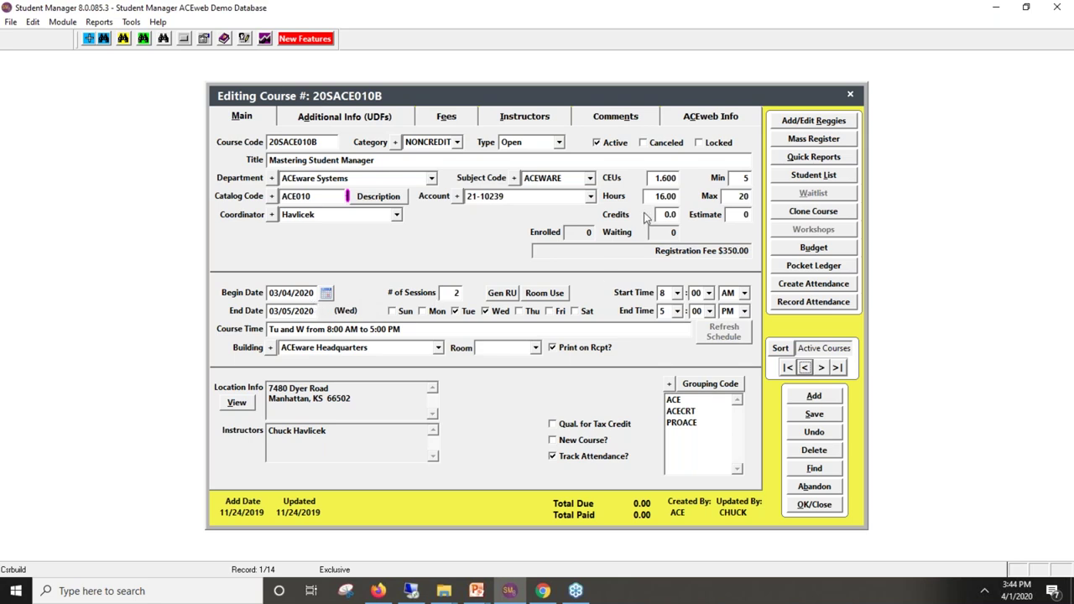
left_click(597, 144)
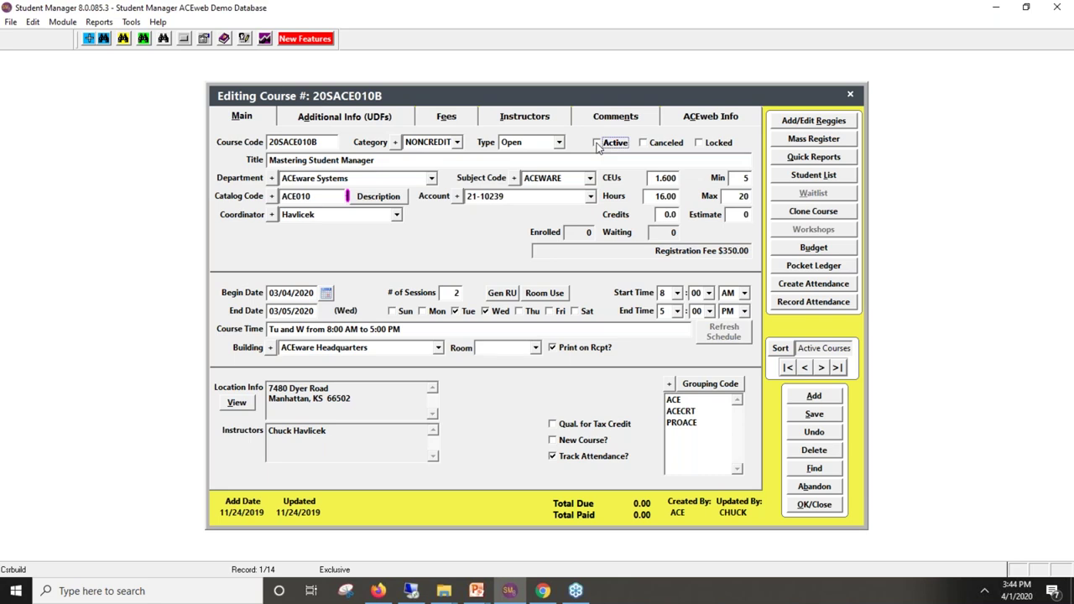
left_click(819, 509)
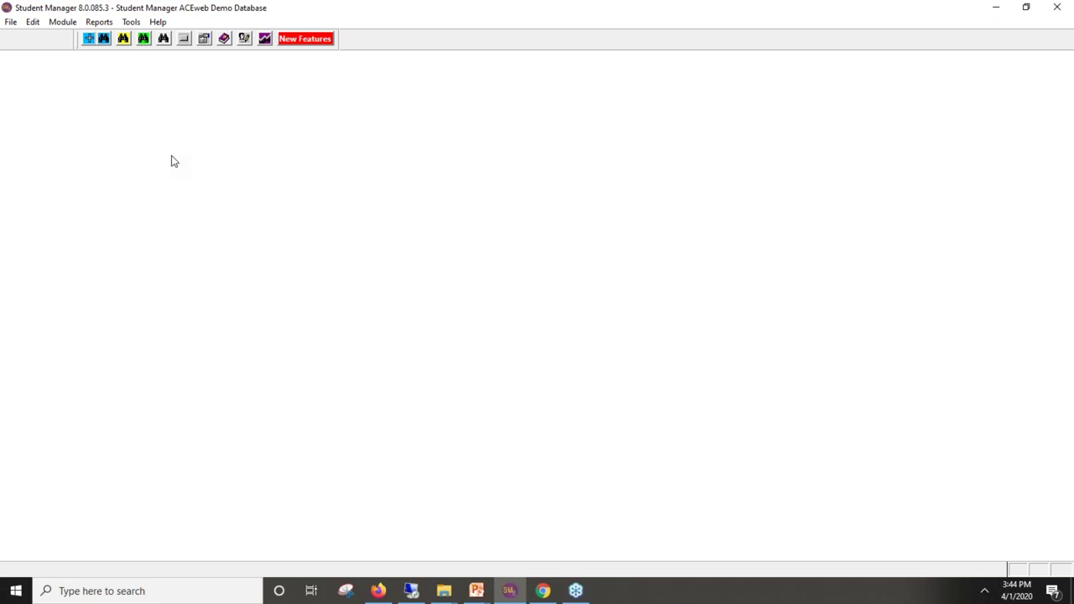
Open the courses' Mass Update/Change, choose Inactive as the active status with the Begin Date criterion, and cancel
left_click(64, 23)
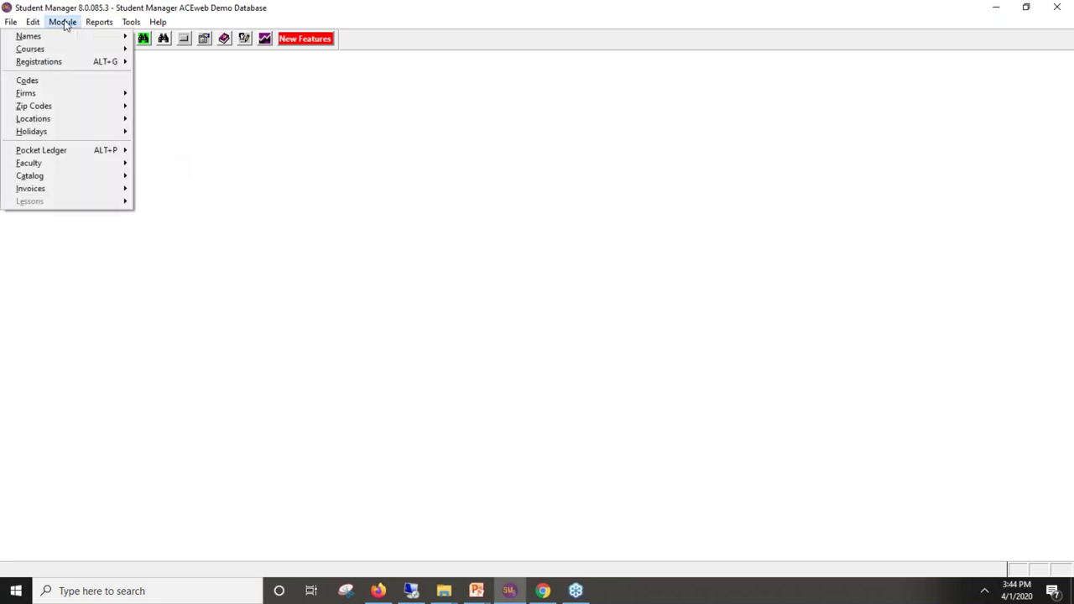
mouse_move(60, 53)
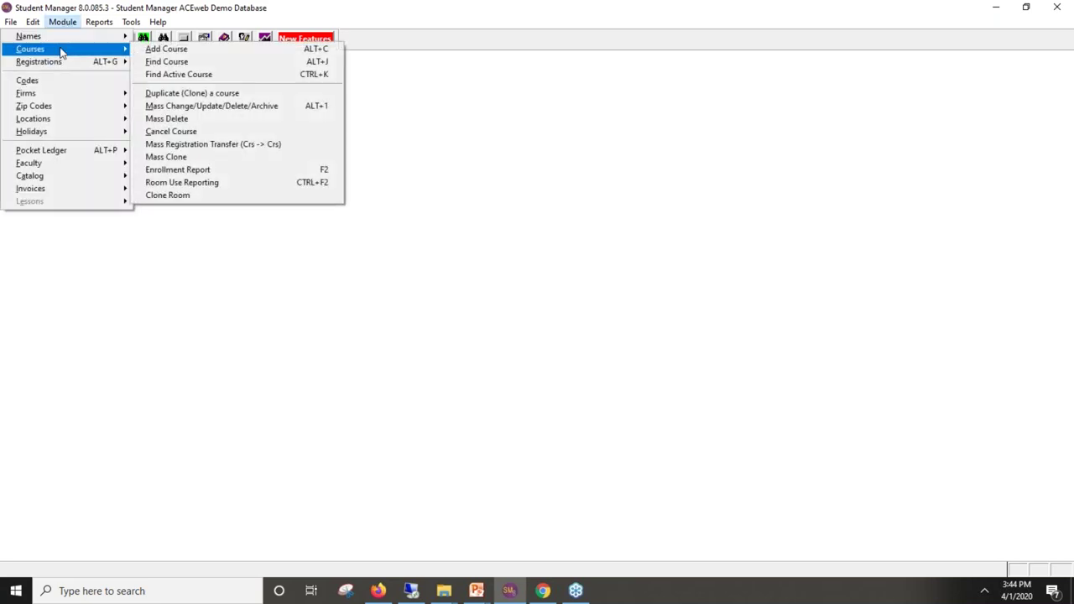
left_click(192, 108)
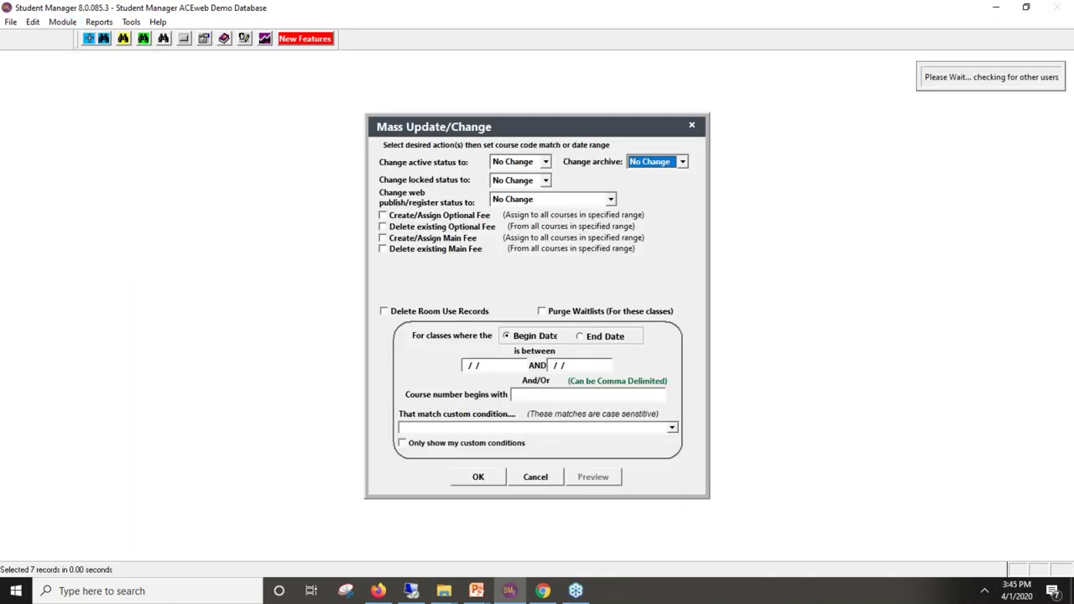
left_click(546, 162)
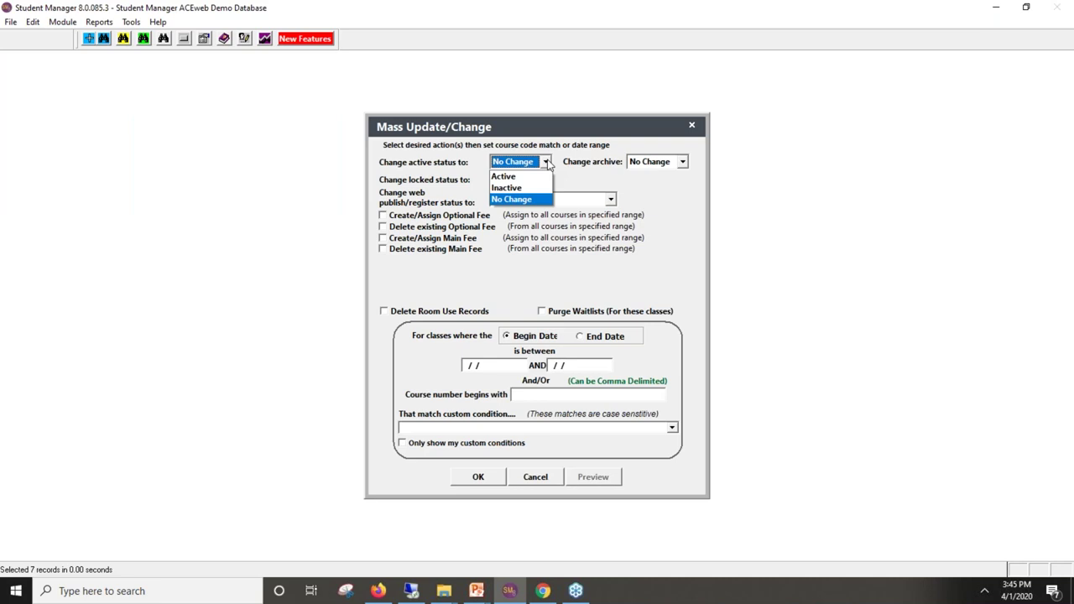
left_click(509, 188)
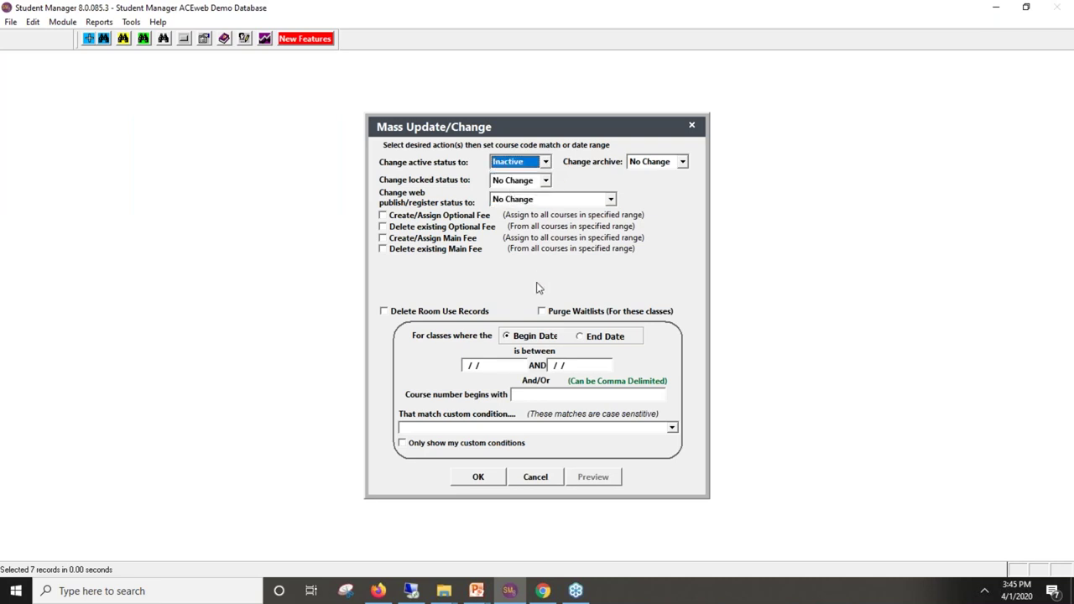
left_click(511, 337)
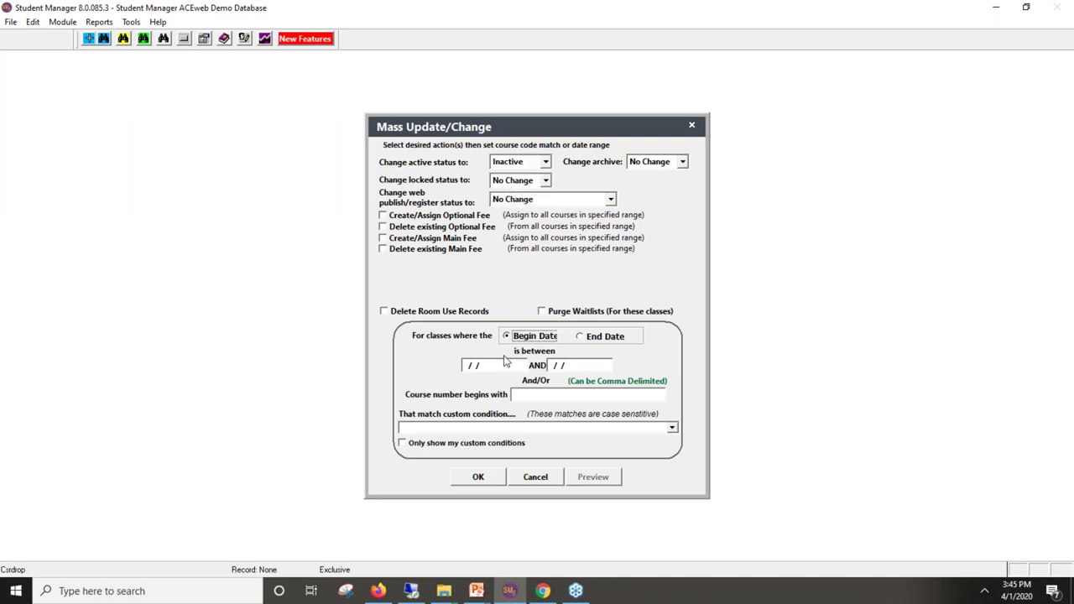
key("Tab")
left_click(538, 483)
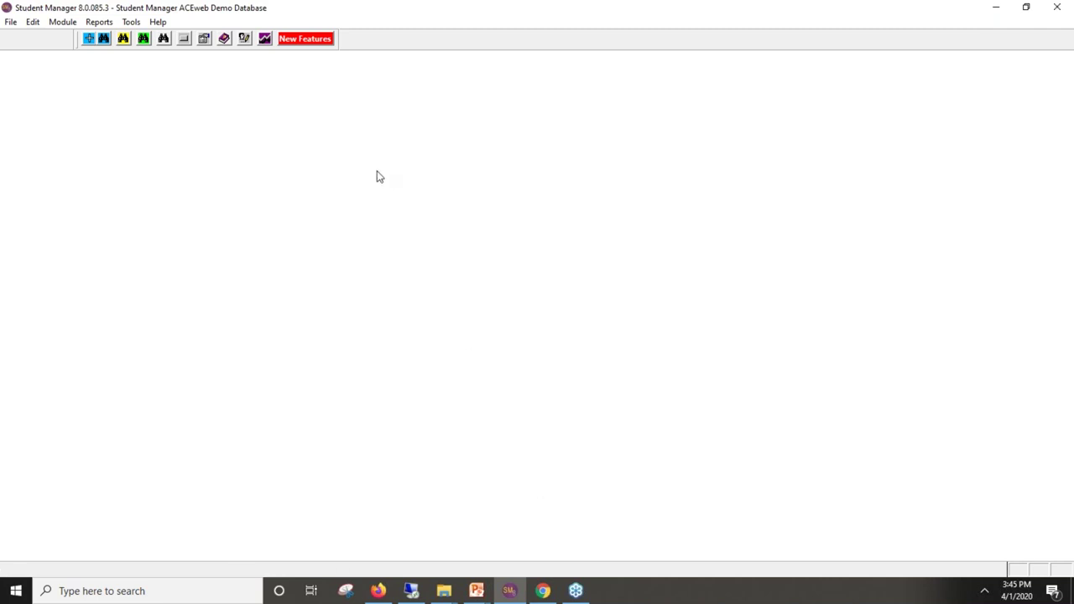
left_click(100, 23)
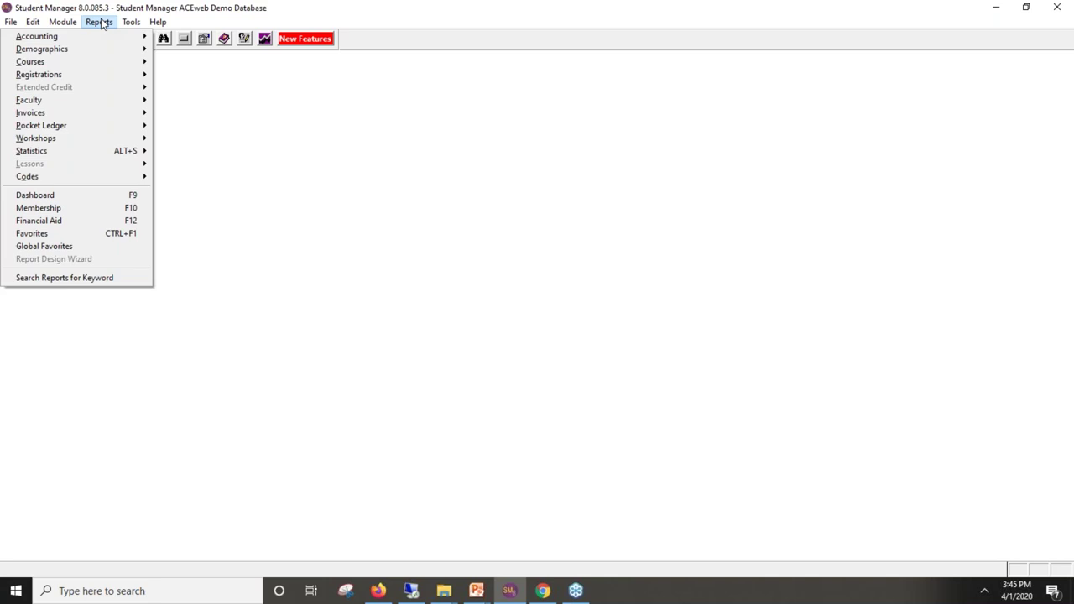
left_click(296, 180)
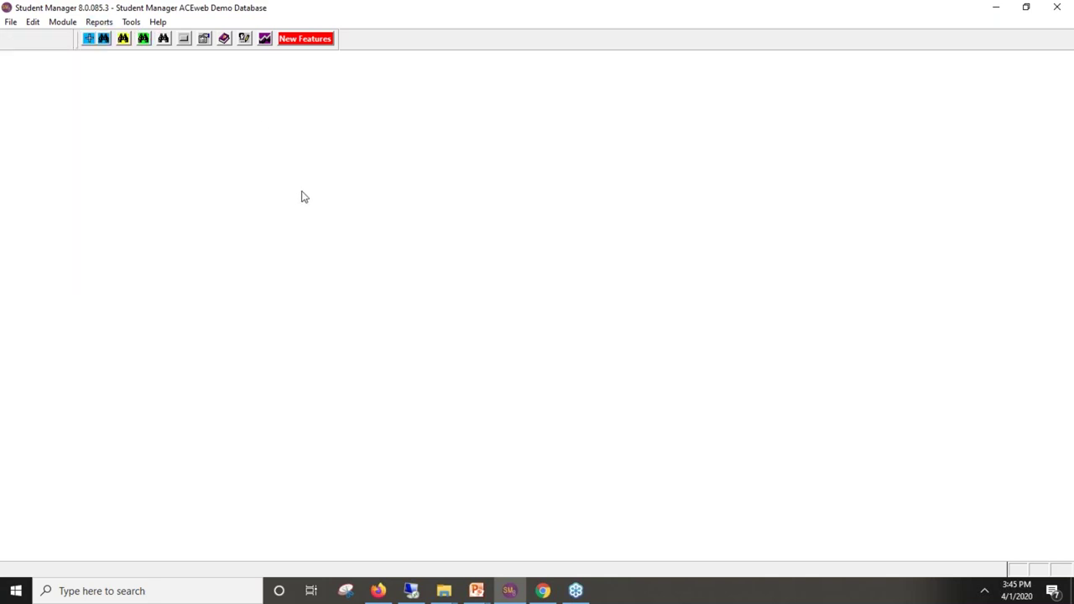
Open the ACE Hardware contact's record from the name lookup, review it and abandon it
left_click(103, 40)
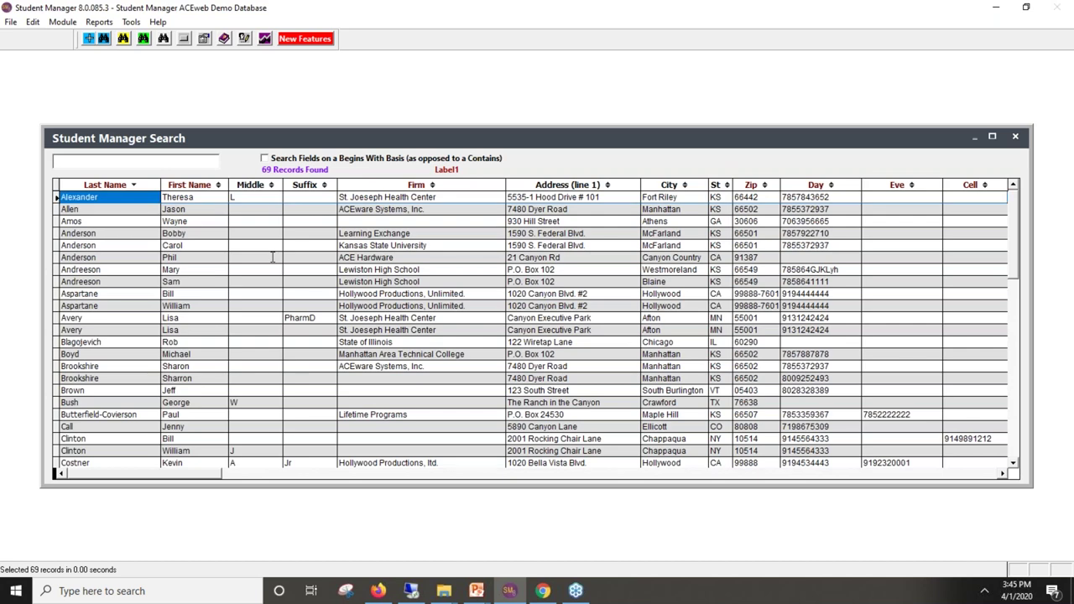
double_click(272, 256)
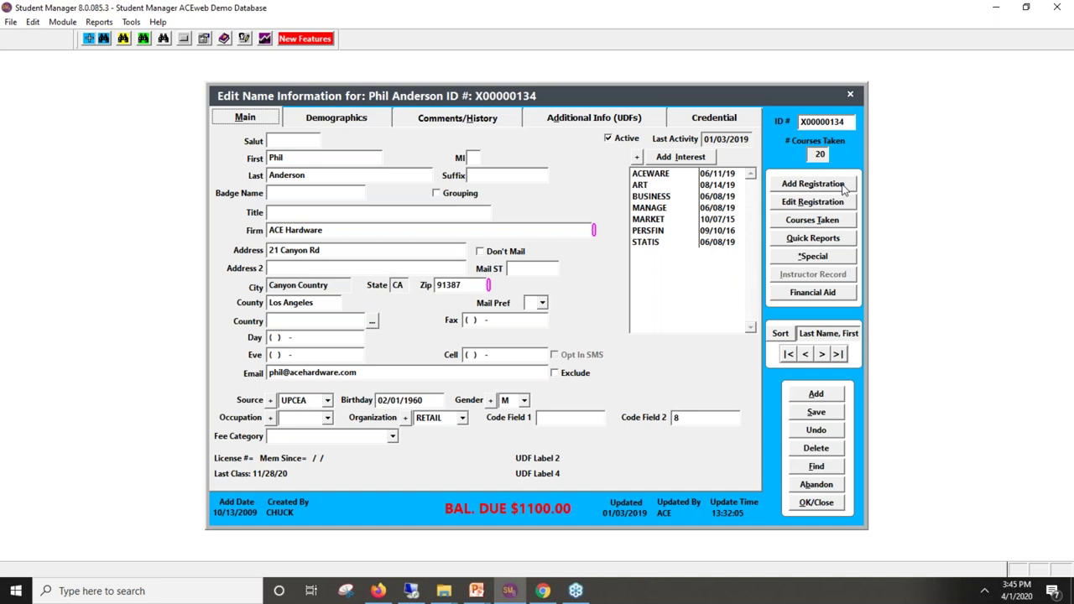
left_click(834, 488)
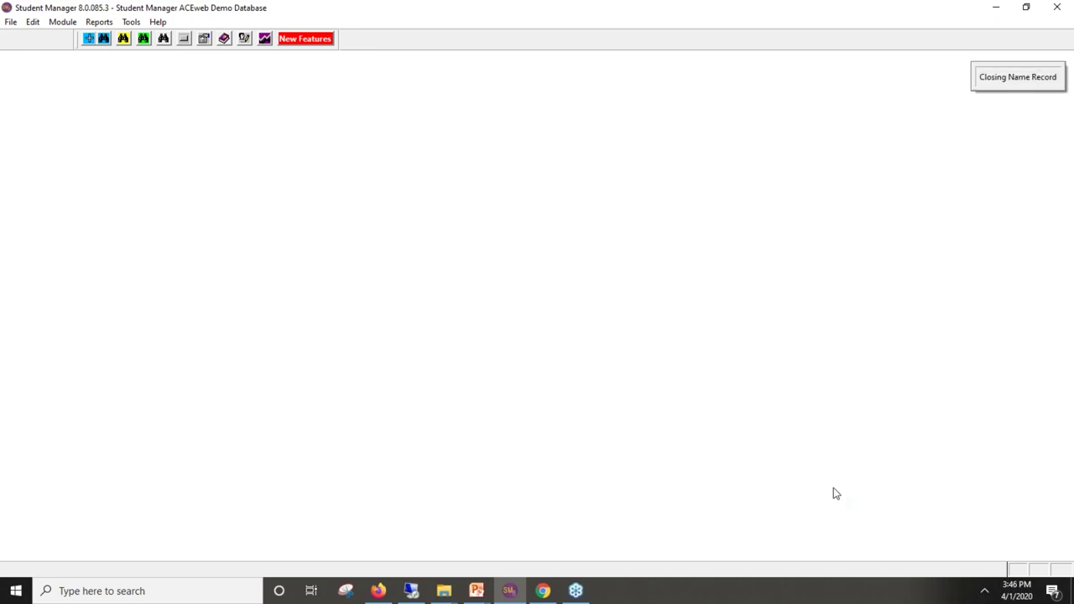
Switch to the PowerPoint slide show and advance to the "DEACTIVATE those Codes" slide
mouse_move(478, 589)
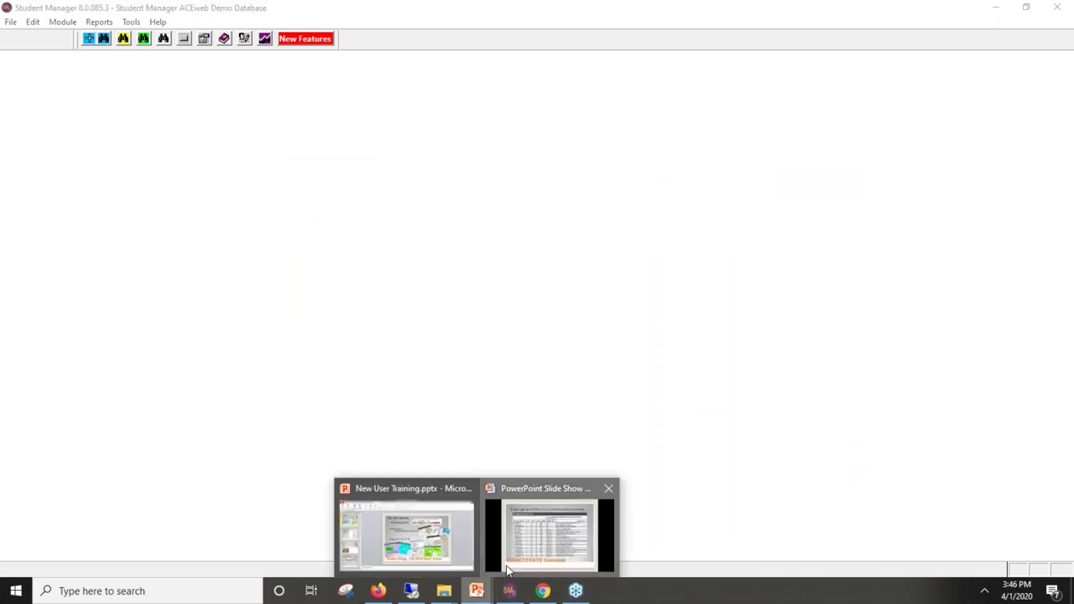
left_click(506, 570)
left_click(501, 361)
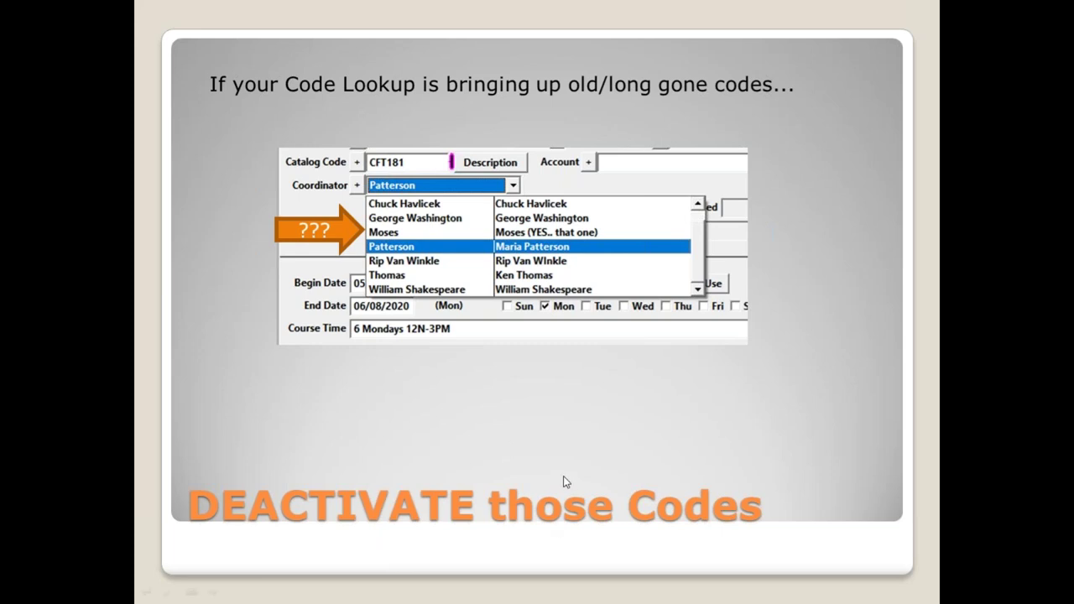
Return to Student Manager, open the Universal Code Editor for COURSE: Course Coordinators and list all its codes with Find
key("alt+Tab")
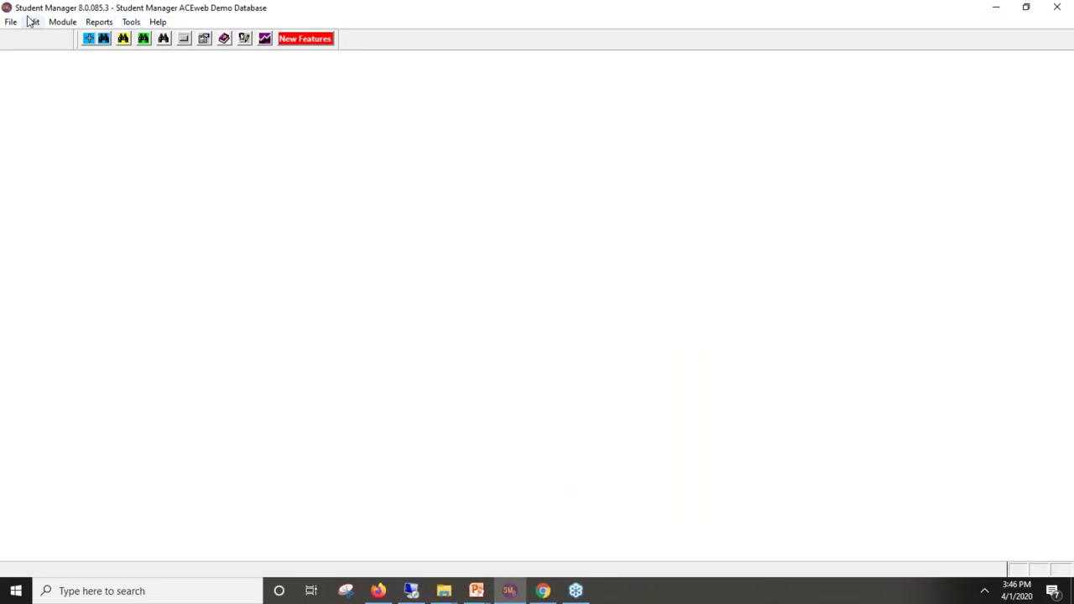
left_click(72, 25)
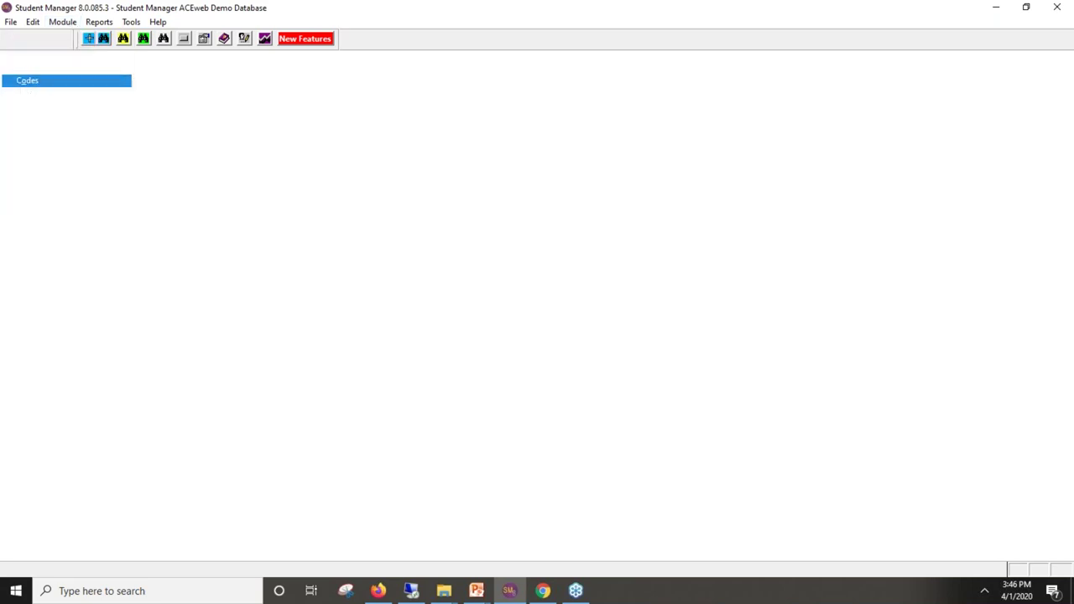
left_click(47, 82)
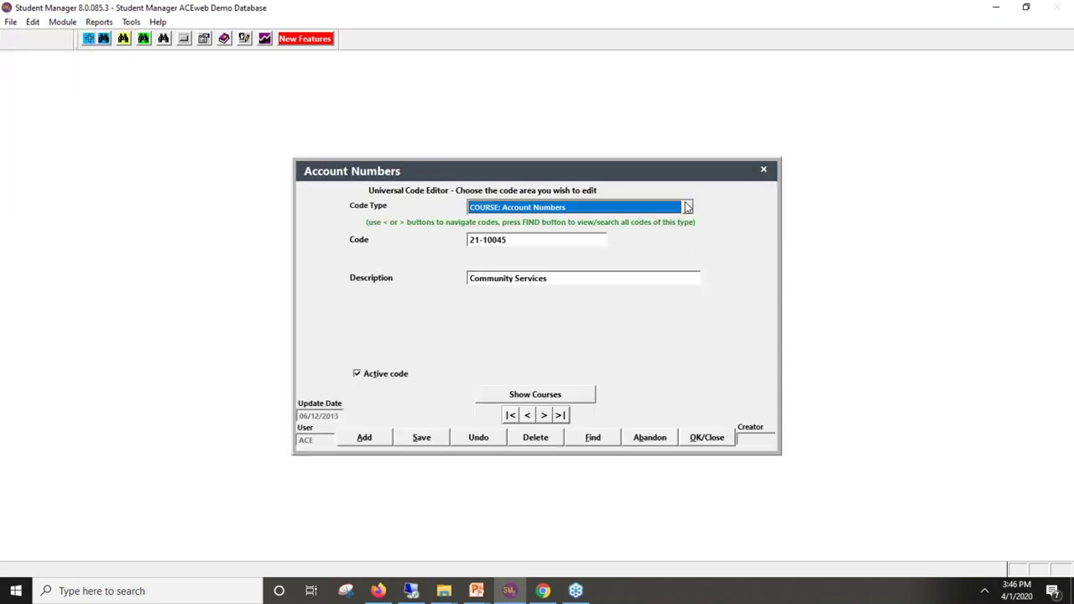
left_click(689, 208)
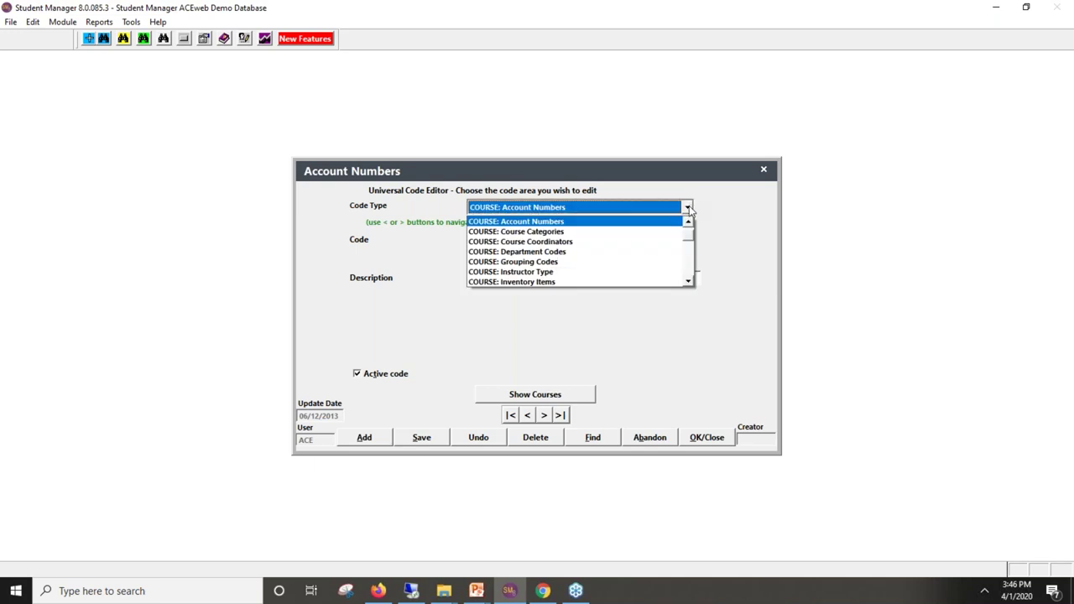
left_click(576, 242)
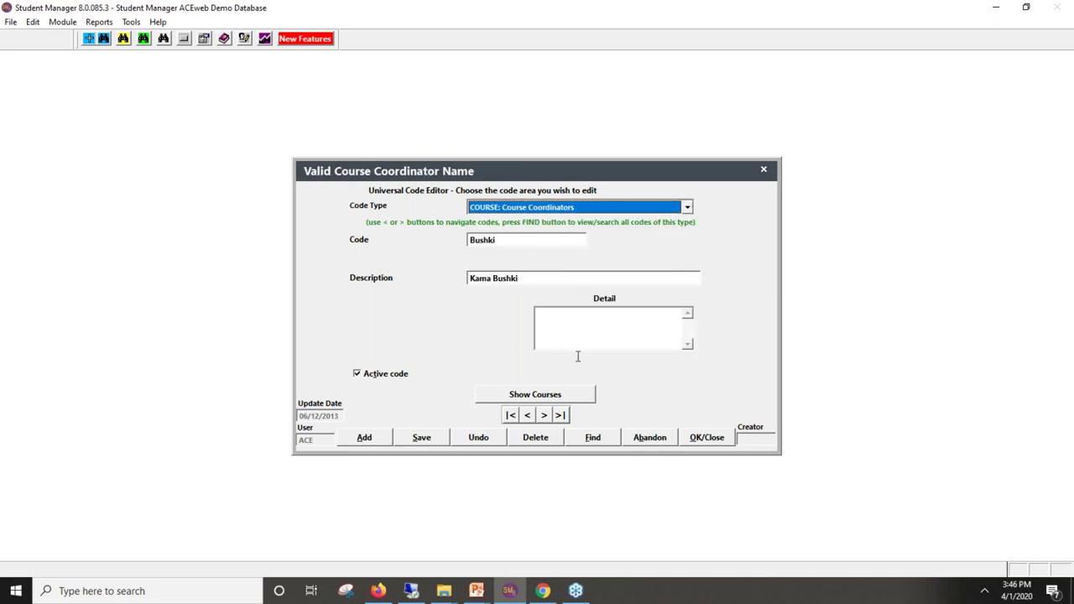
left_click(592, 440)
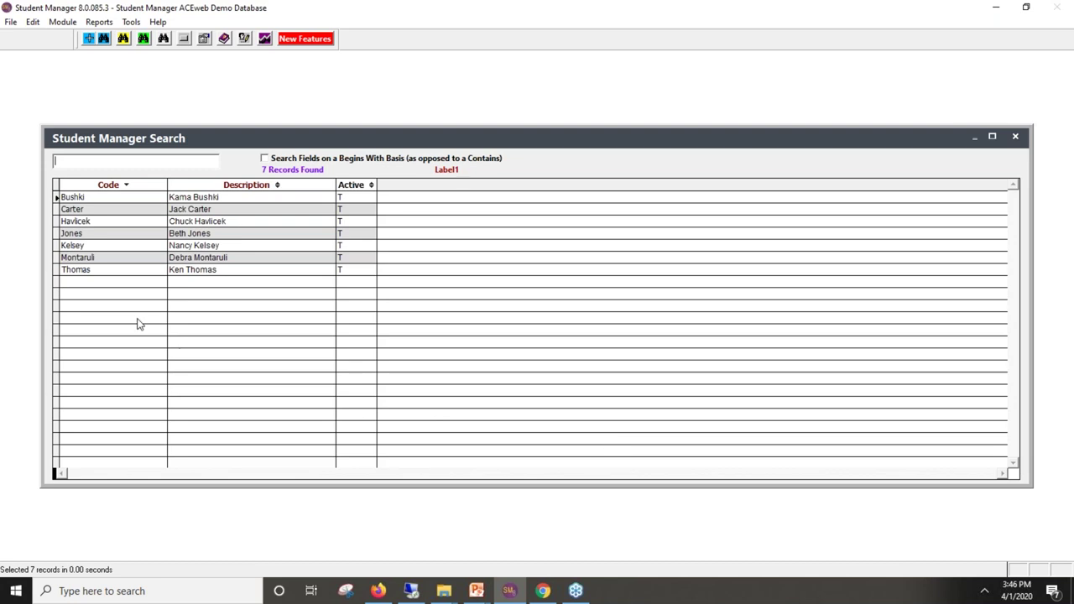
Open the first course coordinator's code, clear its Active code status and close the editor with OK
left_click(134, 197)
double_click(134, 197)
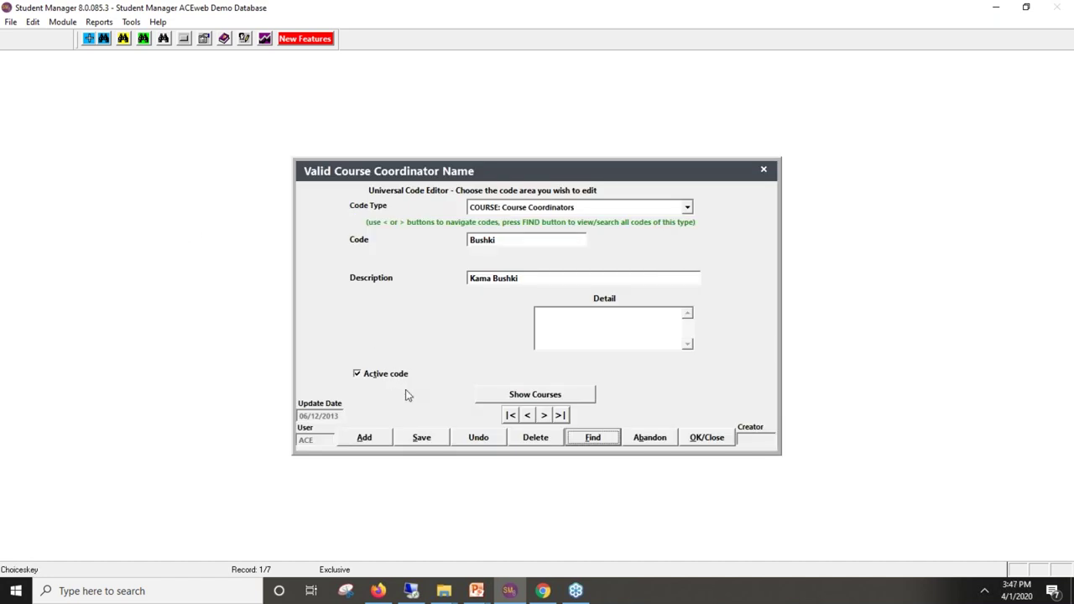
left_click(359, 377)
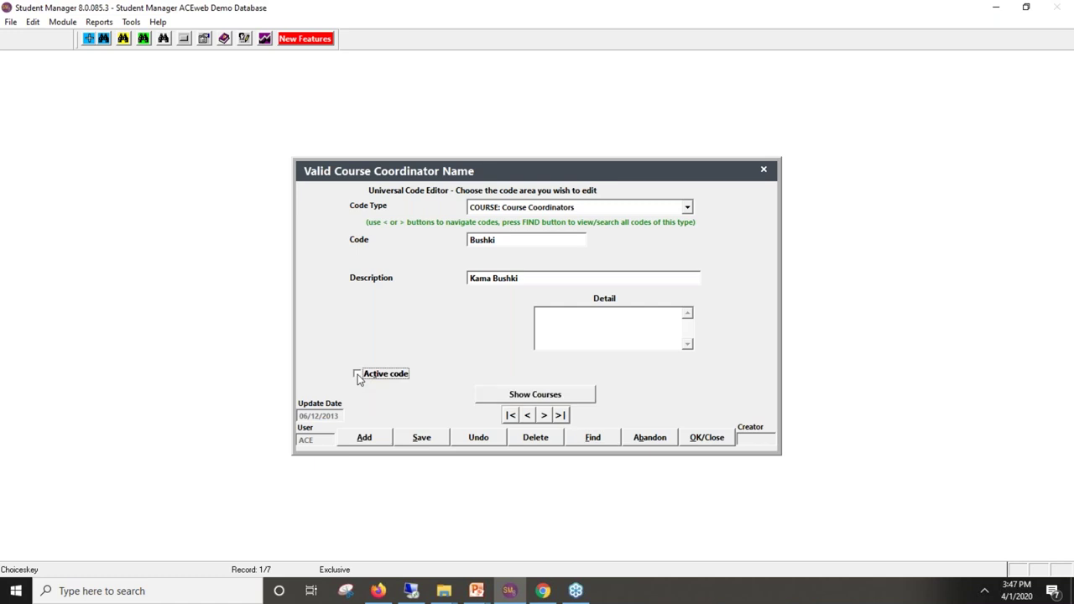
left_click(701, 440)
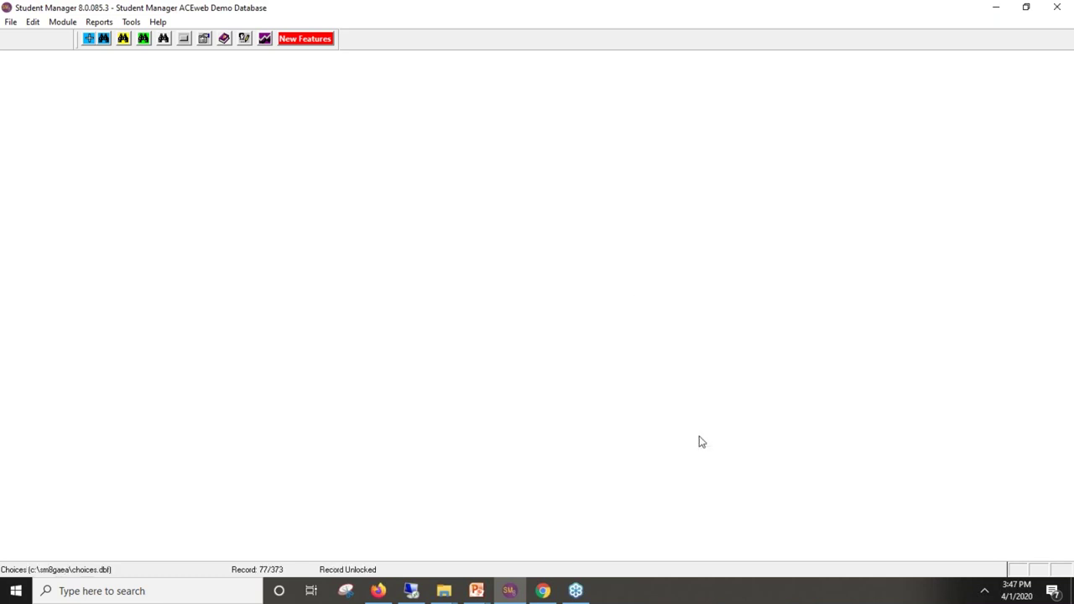
Open course 19DONATIONFA from the course lookup and examine its Coordinator choices without changing the selection
left_click(124, 39)
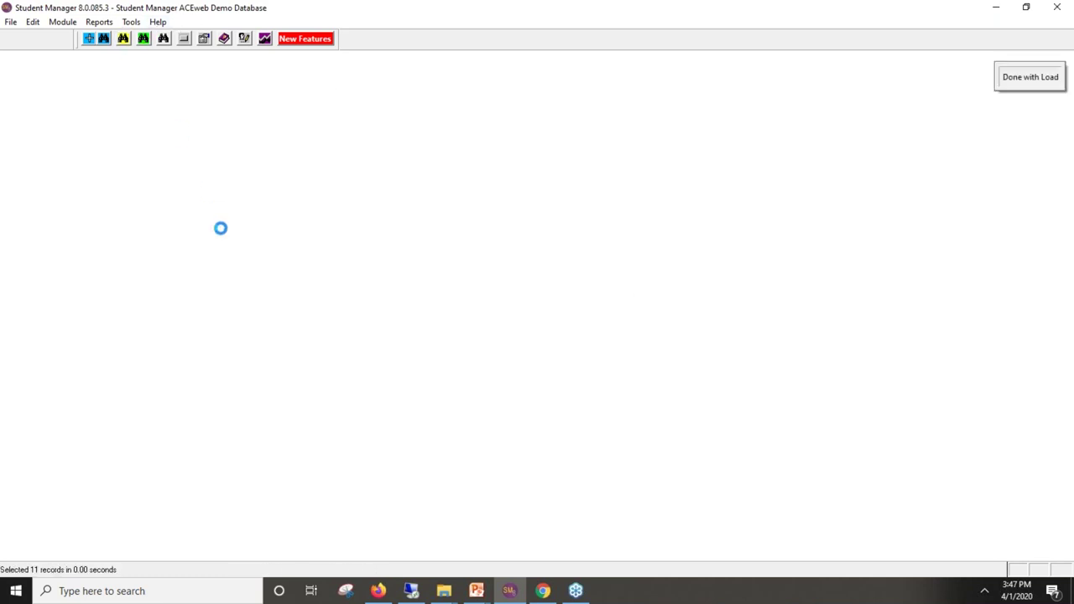
double_click(256, 258)
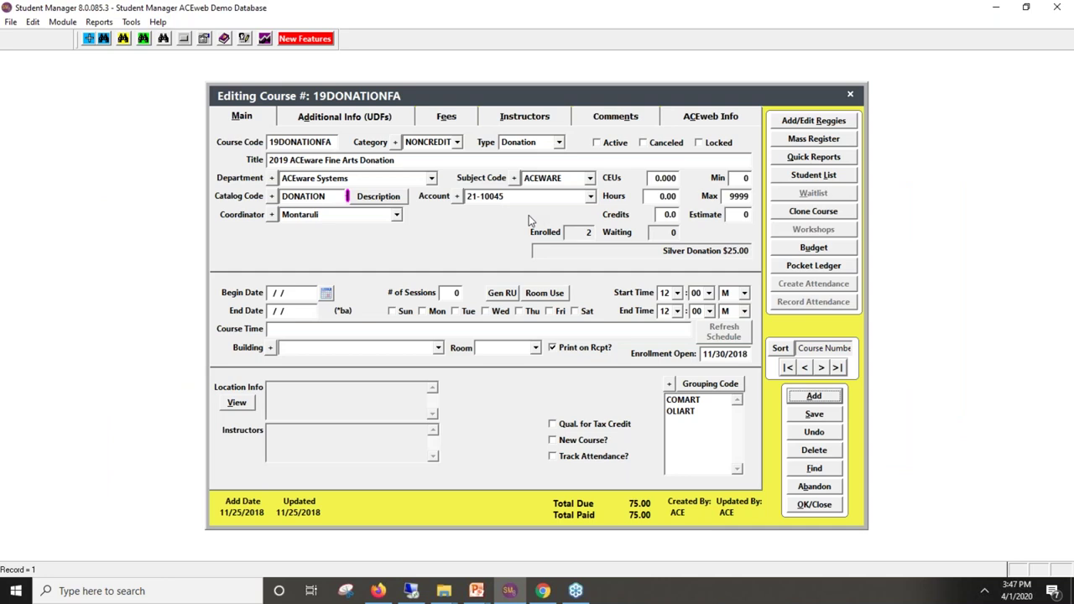
left_click(396, 215)
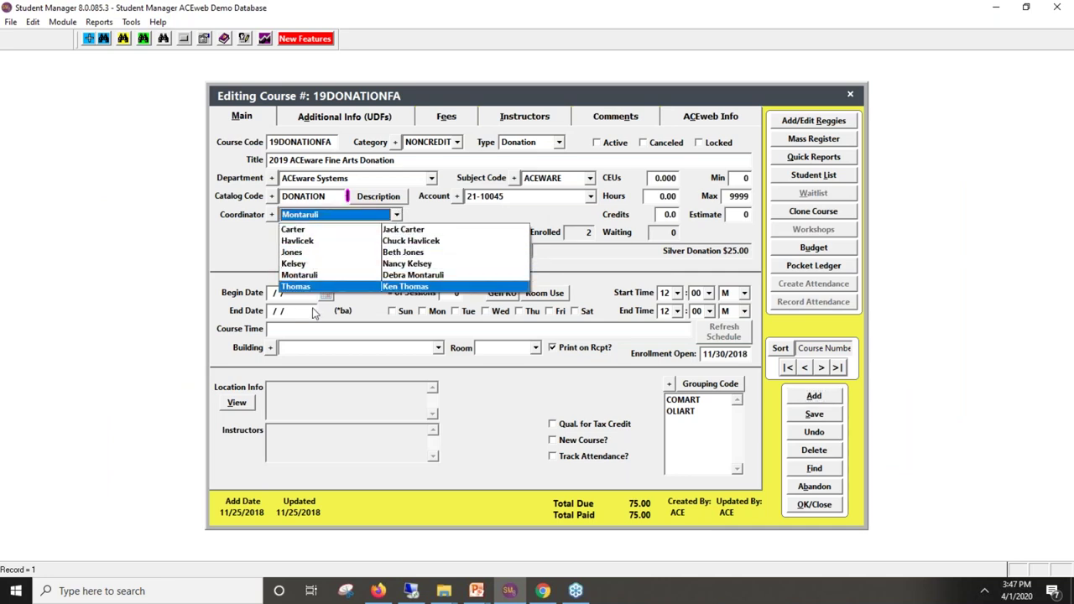
left_click(166, 277)
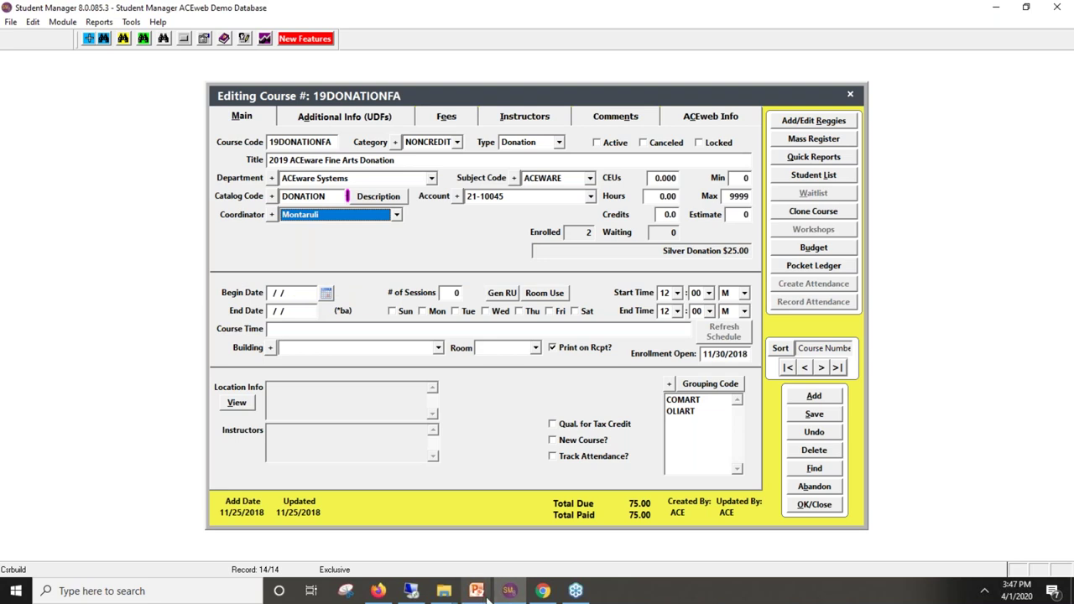
Switch back to the PowerPoint slide show and advance to the "Trying to find a Report??" slide
mouse_move(487, 596)
left_click(542, 557)
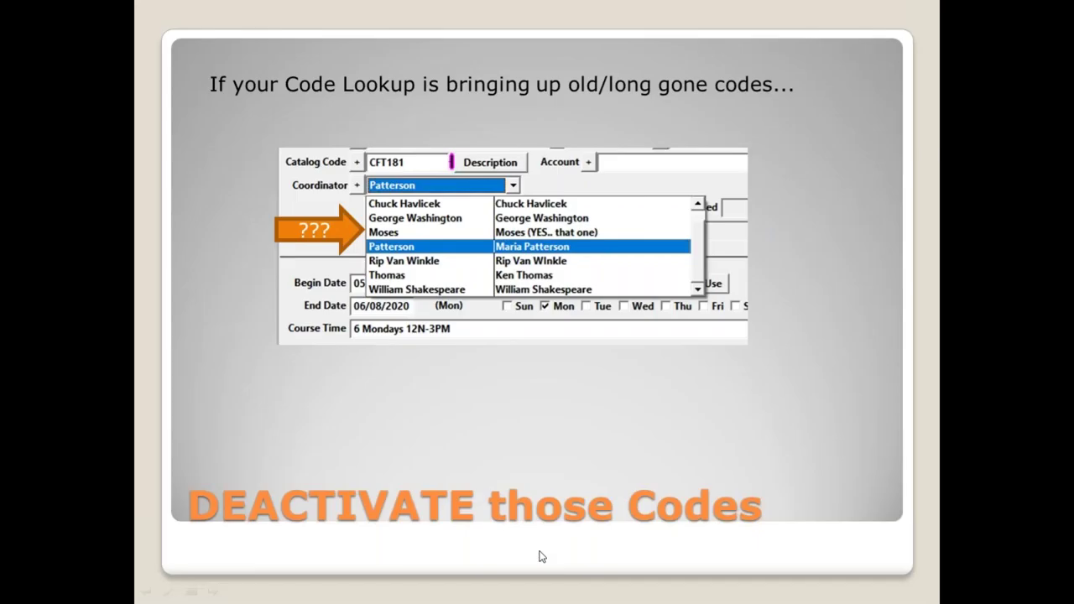
left_click(591, 422)
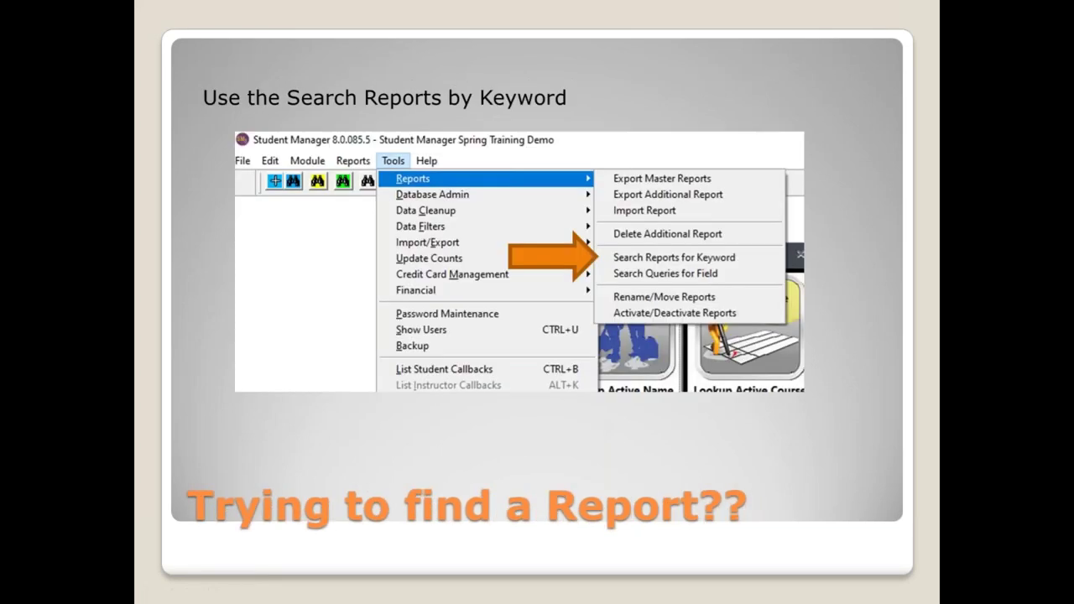